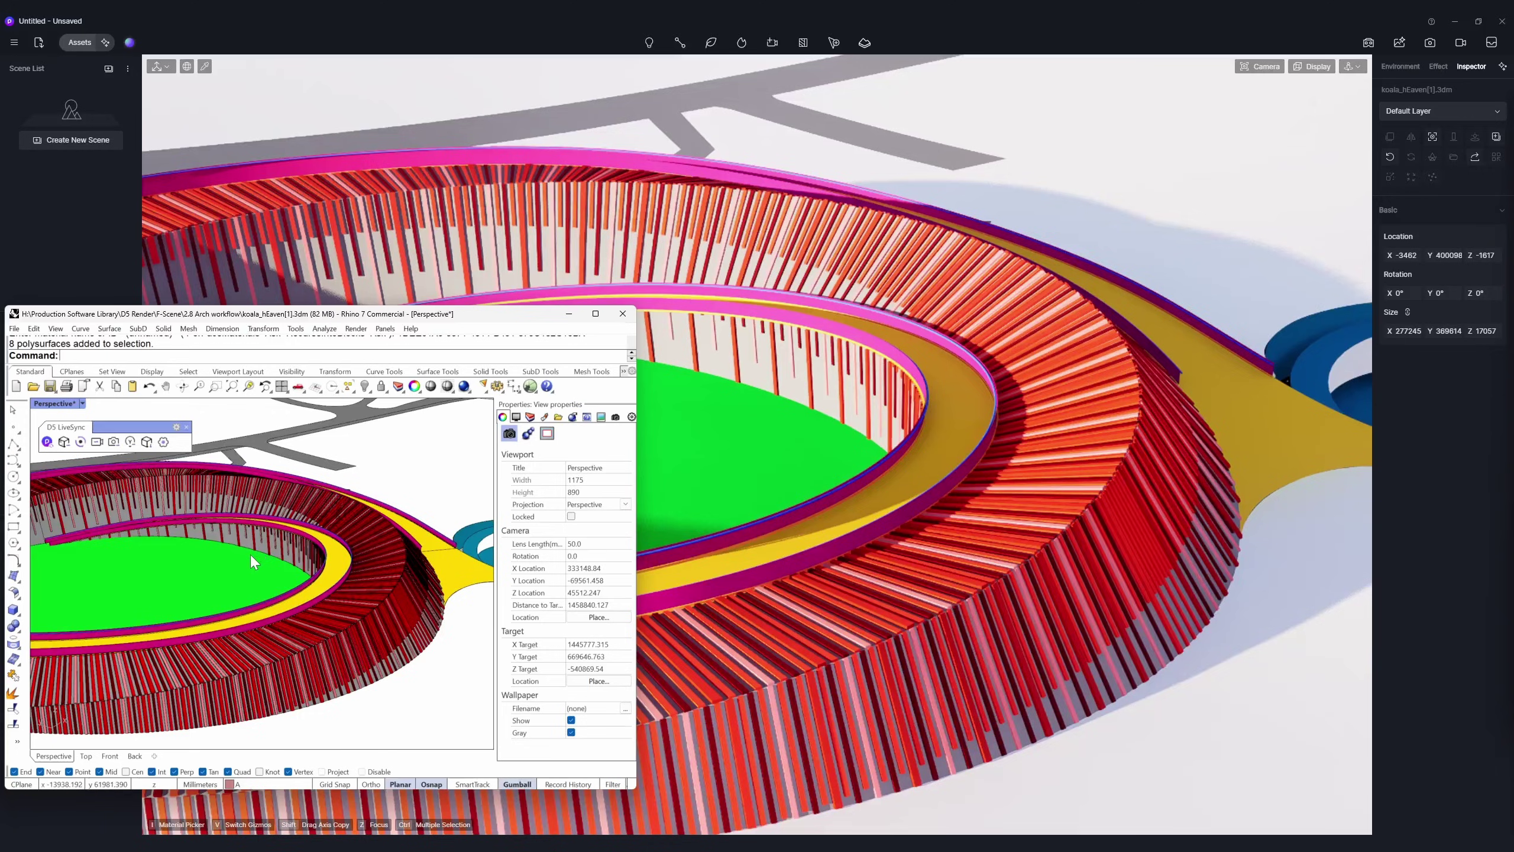
In the Rhino model, assign wood.jpg as the colour texture of the red facade slats' material.
{"action": "left_click", "coordinate": [362, 621]}
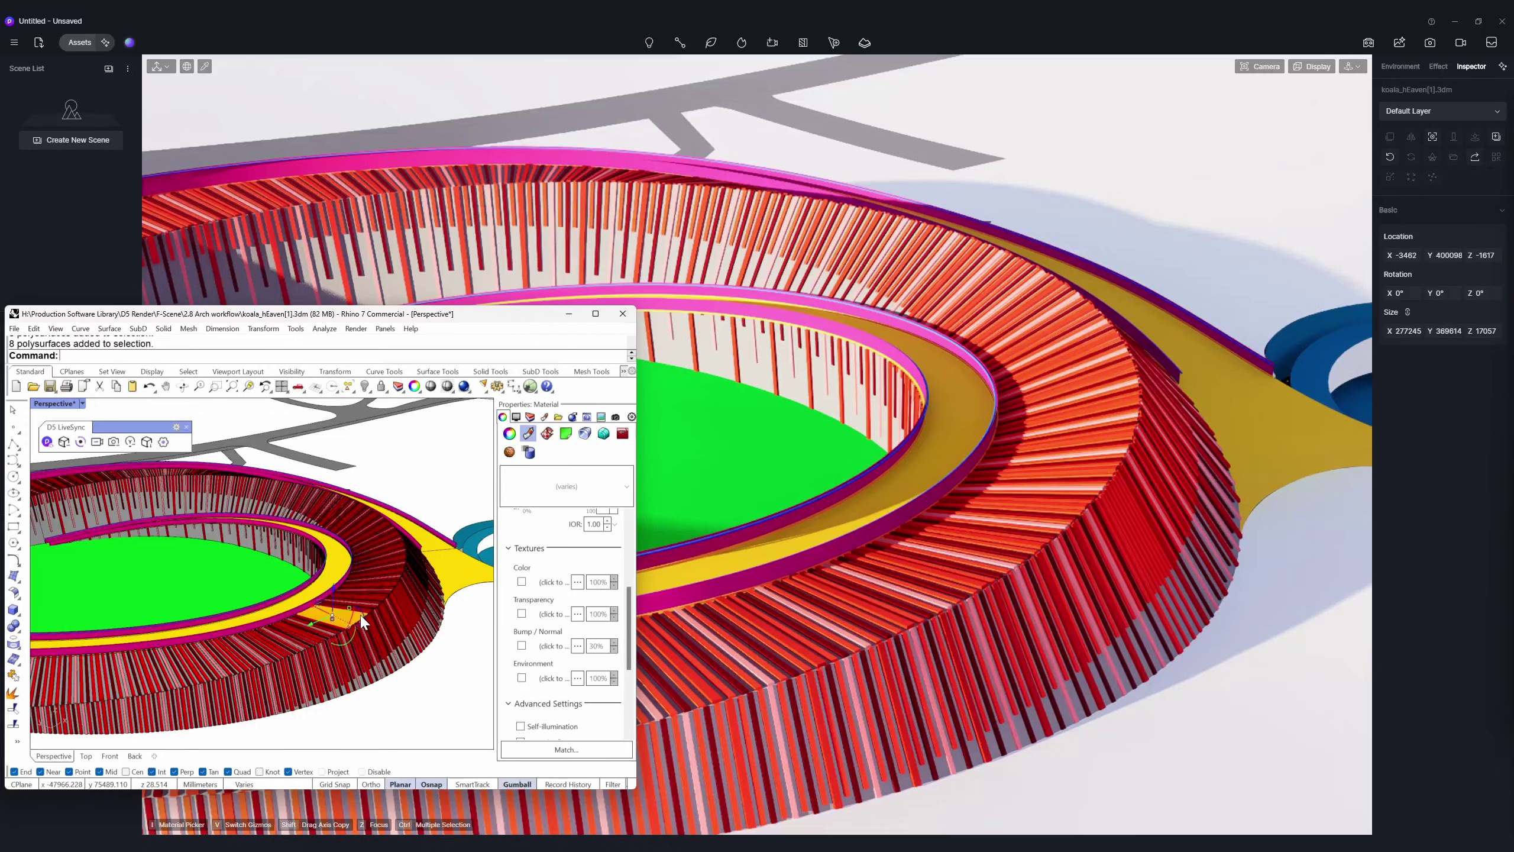
{"action": "left_click", "coordinate": [525, 586]}
{"action": "left_click", "coordinate": [48, 435]}
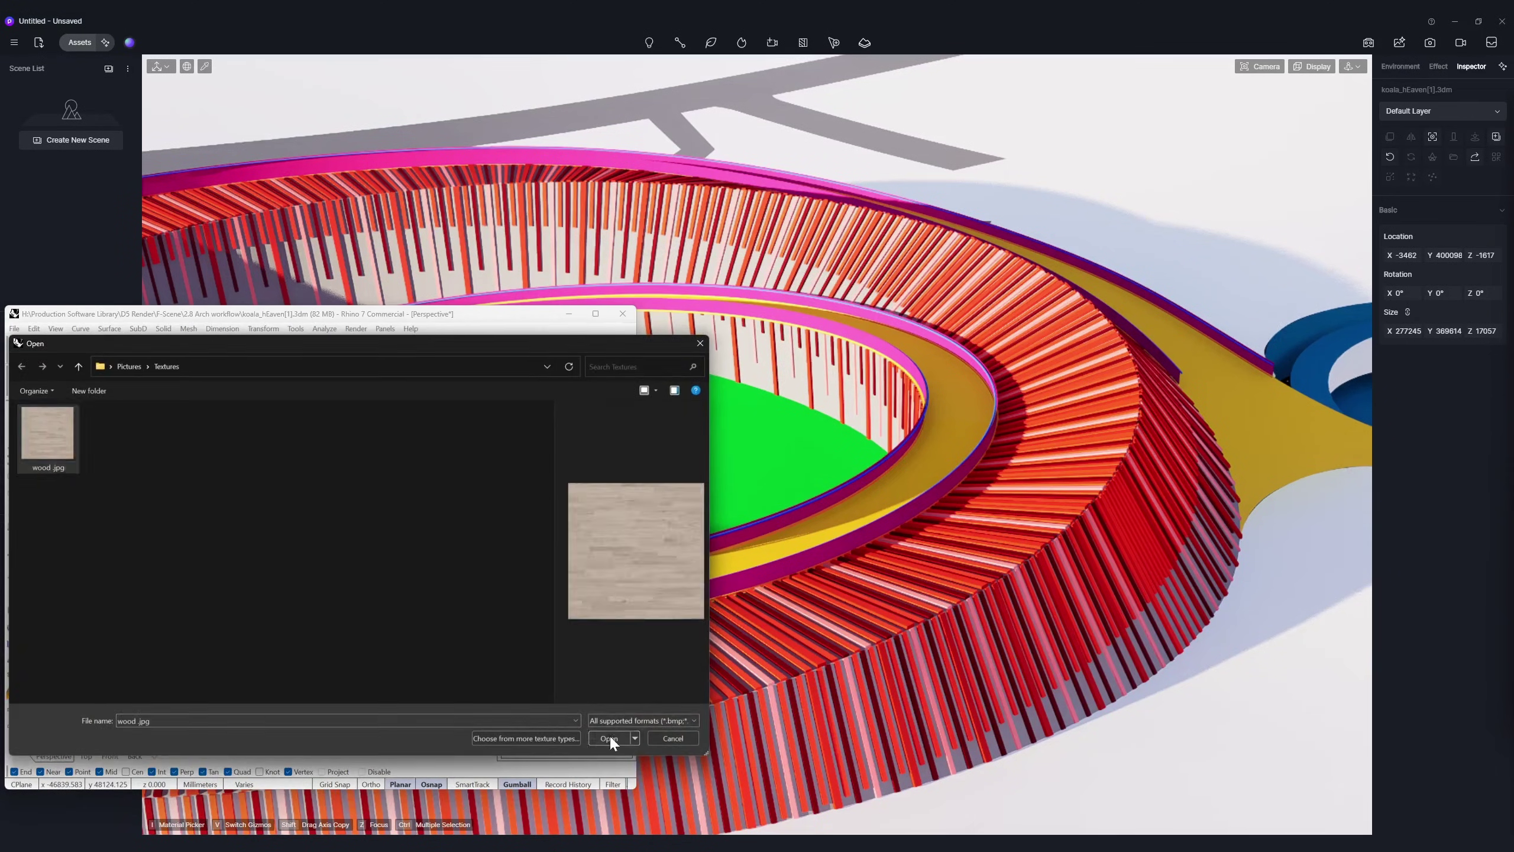
{"action": "left_click", "coordinate": [609, 737]}
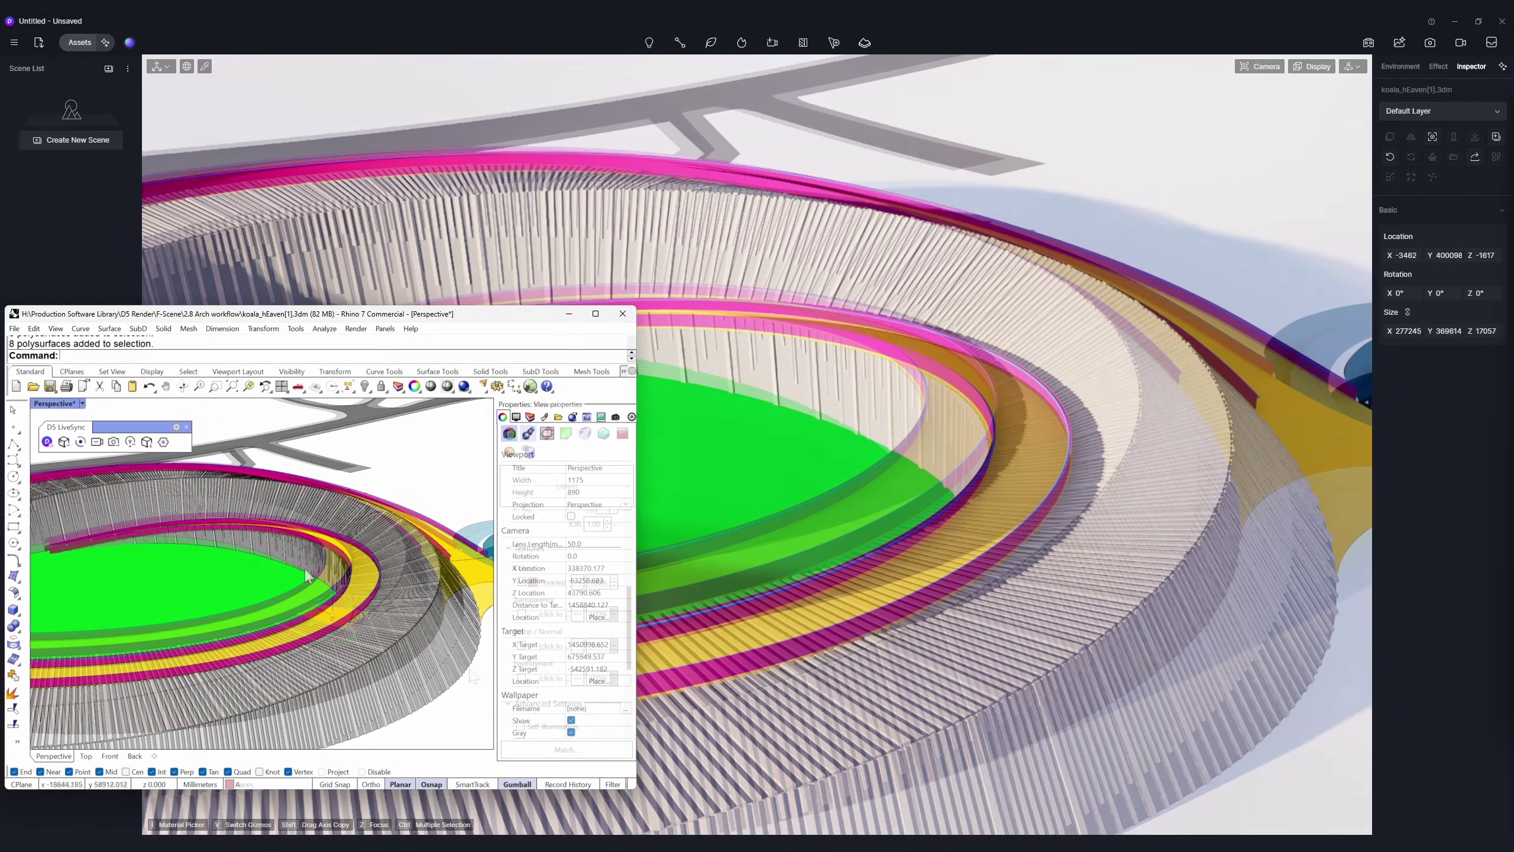
Change the material of the surface behind the slats to Glass and give it a light cyan colour.
{"action": "left_click", "coordinate": [366, 602]}
{"action": "left_click", "coordinate": [587, 618]}
{"action": "left_click", "coordinate": [536, 681]}
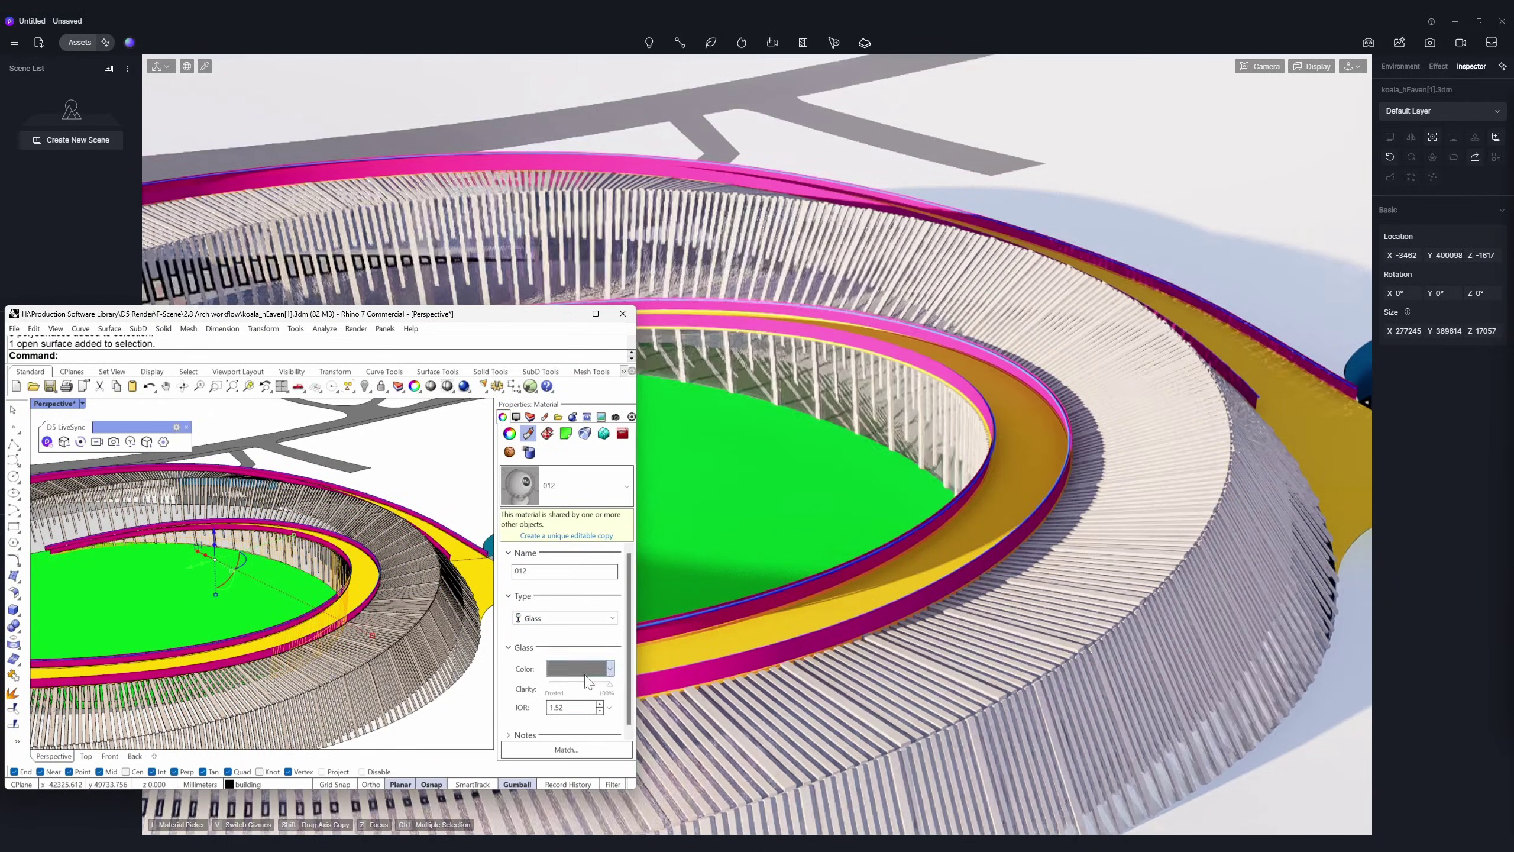
{"action": "left_click", "coordinate": [577, 668]}
{"action": "left_click", "coordinate": [1194, 754]}
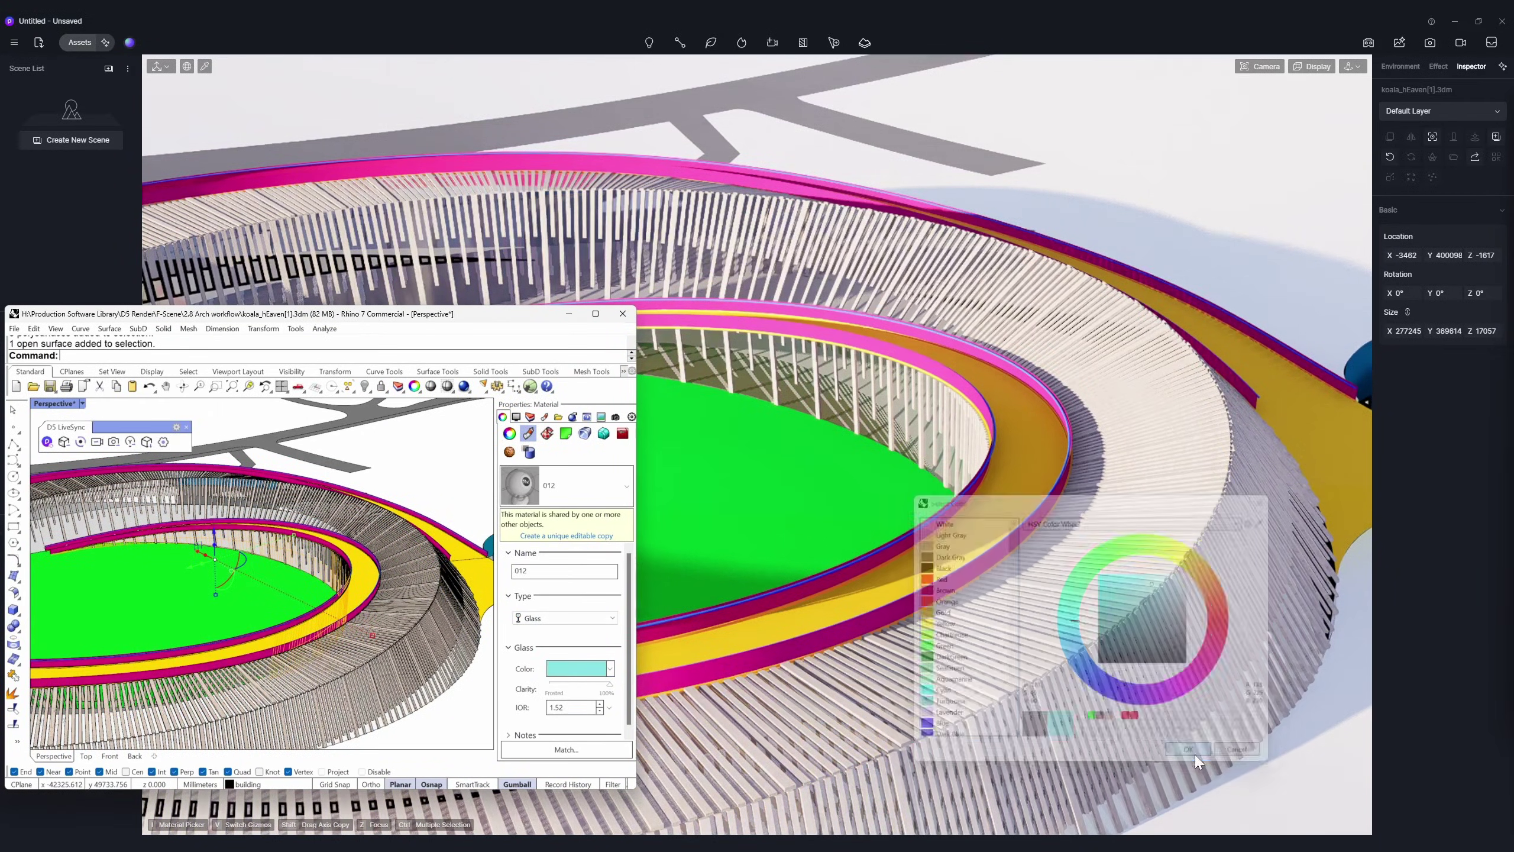
{"action": "key", "text": "Escape"}
{"action": "scroll", "coordinate": [310, 577], "scroll_direction": "down", "scroll_amount": 5}
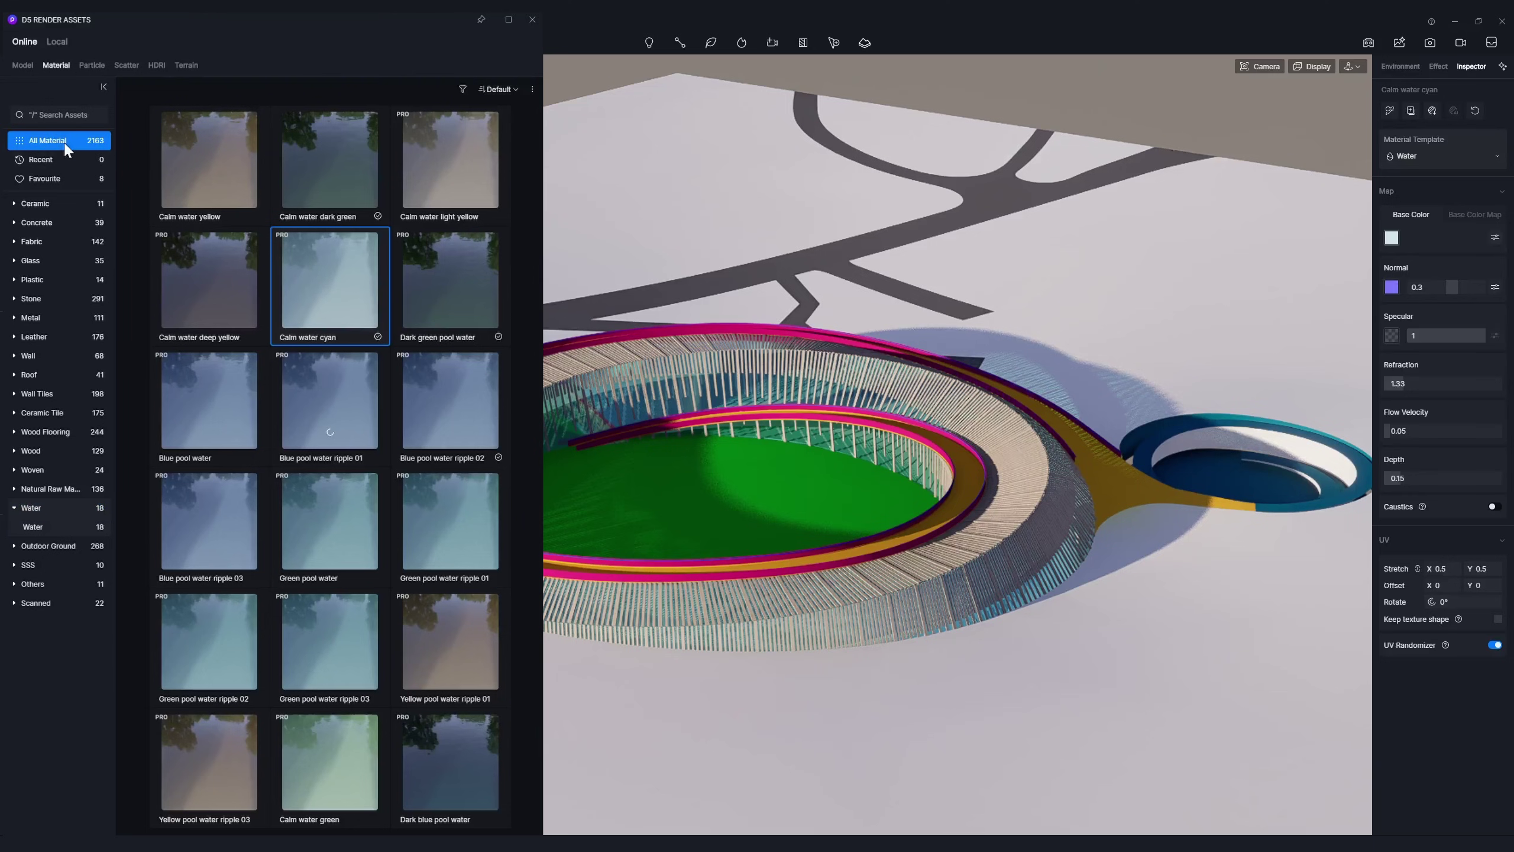
Browse all materials in the D5 Render online asset library, from ground surfaces to walnut woods.
{"action": "left_click", "coordinate": [64, 143]}
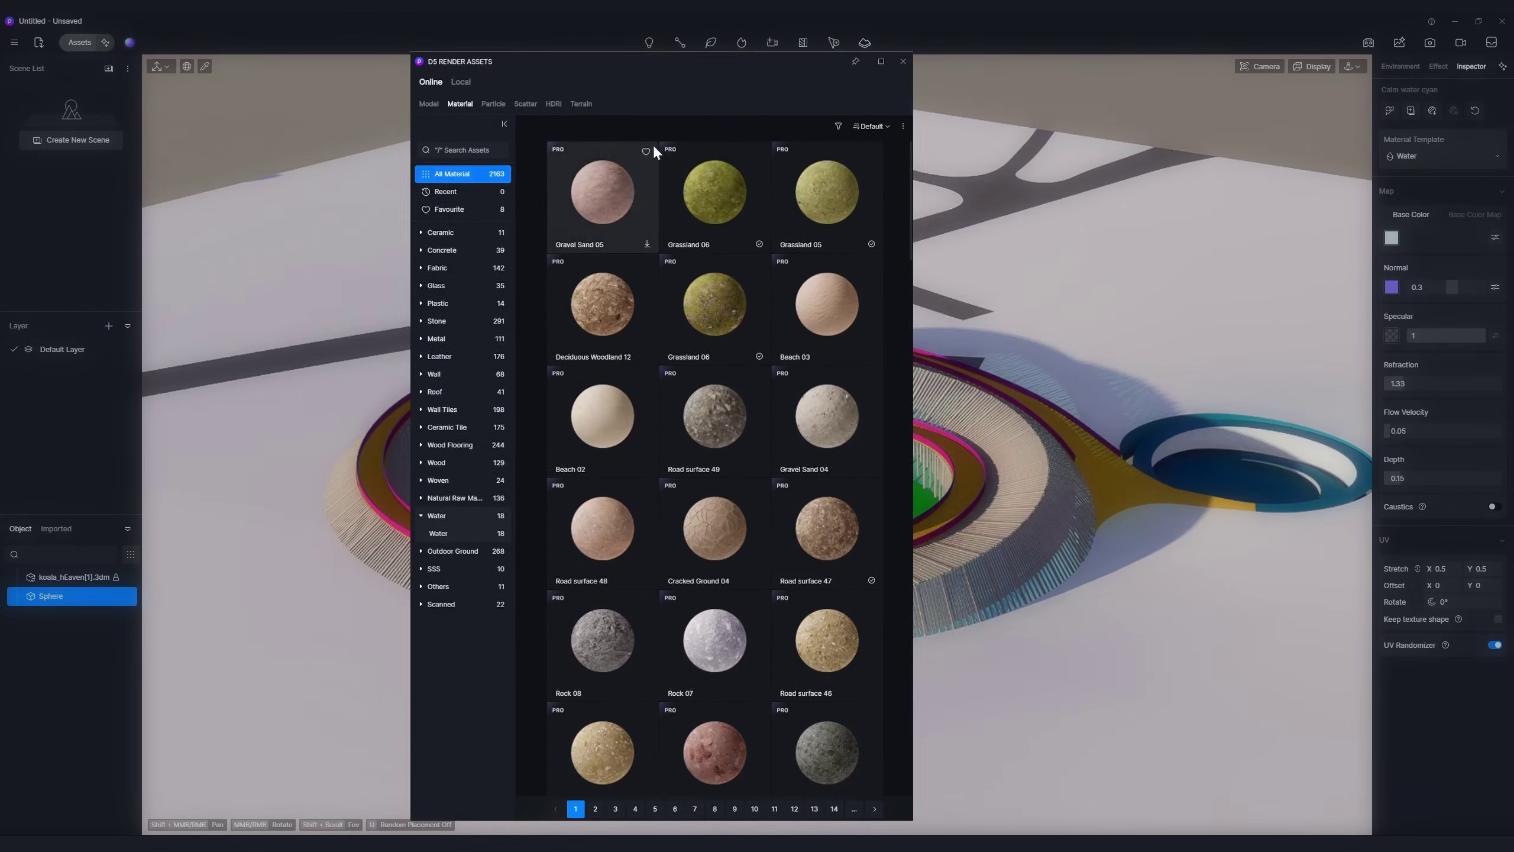
{"action": "scroll", "coordinate": [831, 469], "scroll_direction": "down", "scroll_amount": 13}
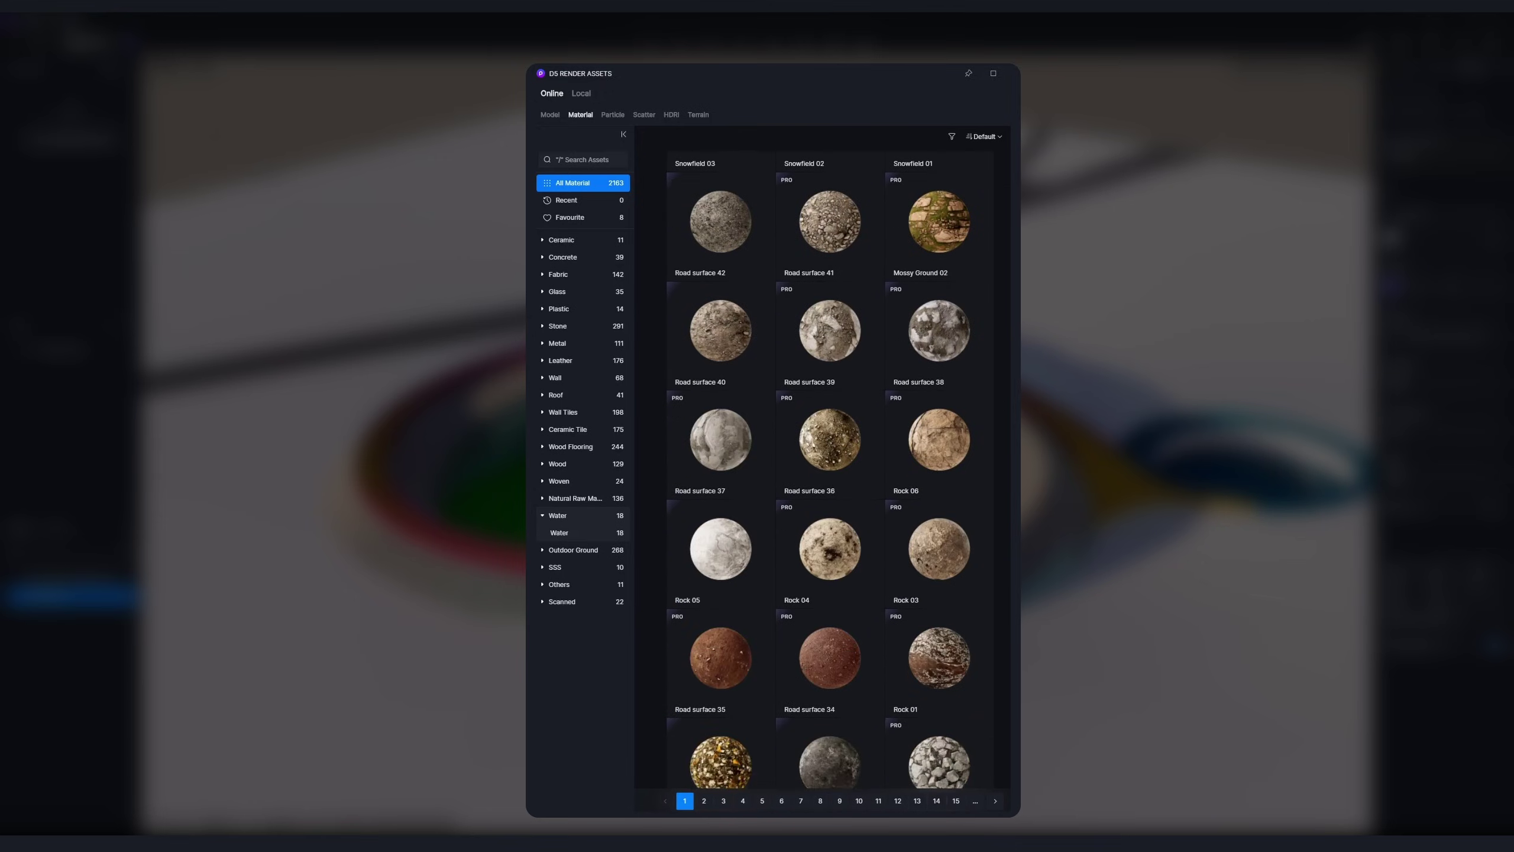
{"action": "scroll", "coordinate": [830, 470], "scroll_direction": "down", "scroll_amount": 15}
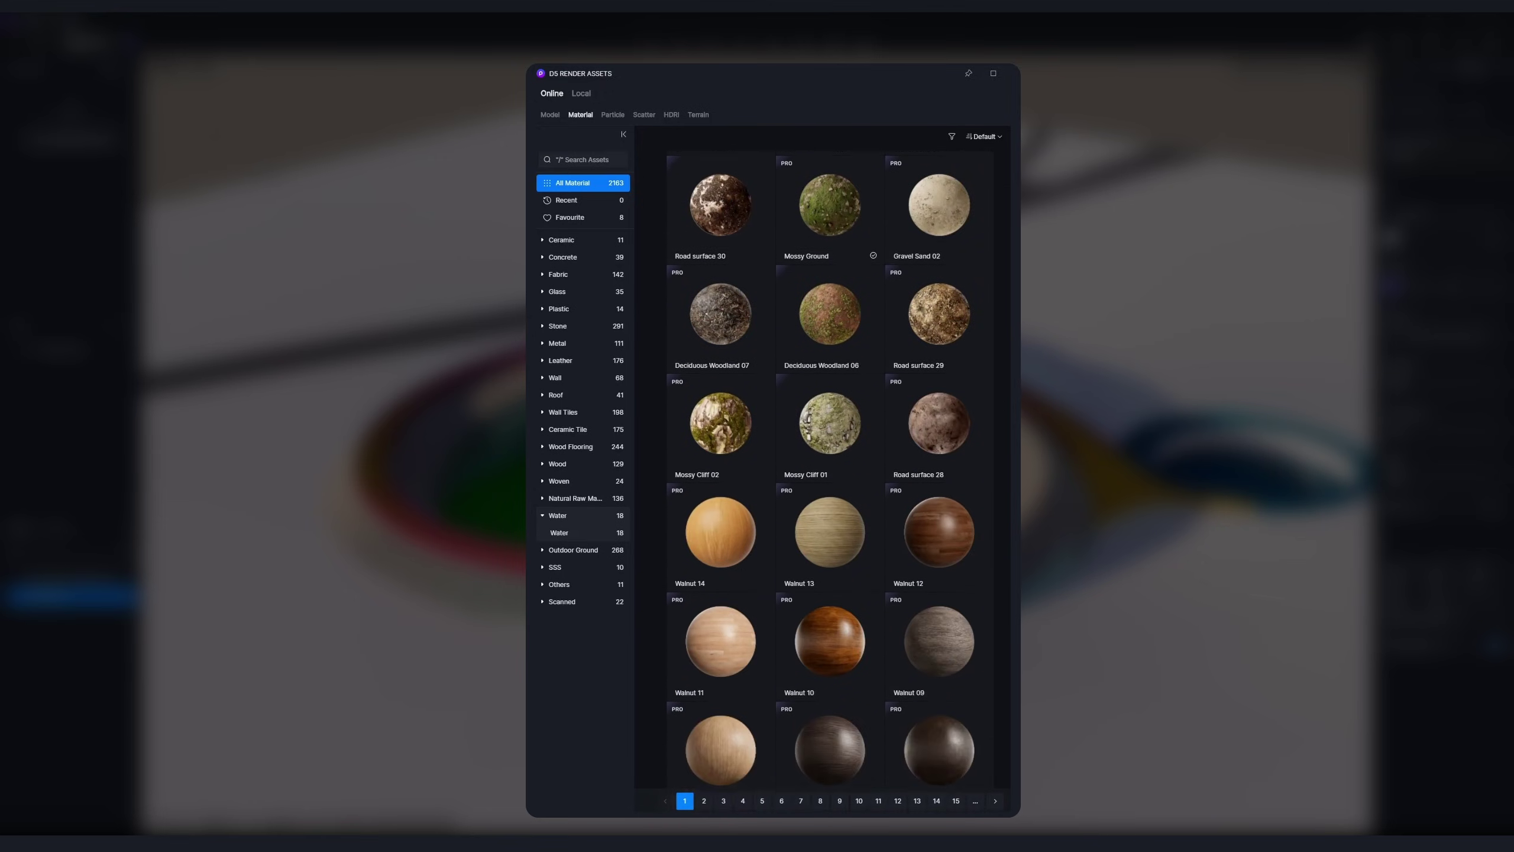
{"action": "scroll", "coordinate": [830, 471], "scroll_direction": "down", "scroll_amount": 15}
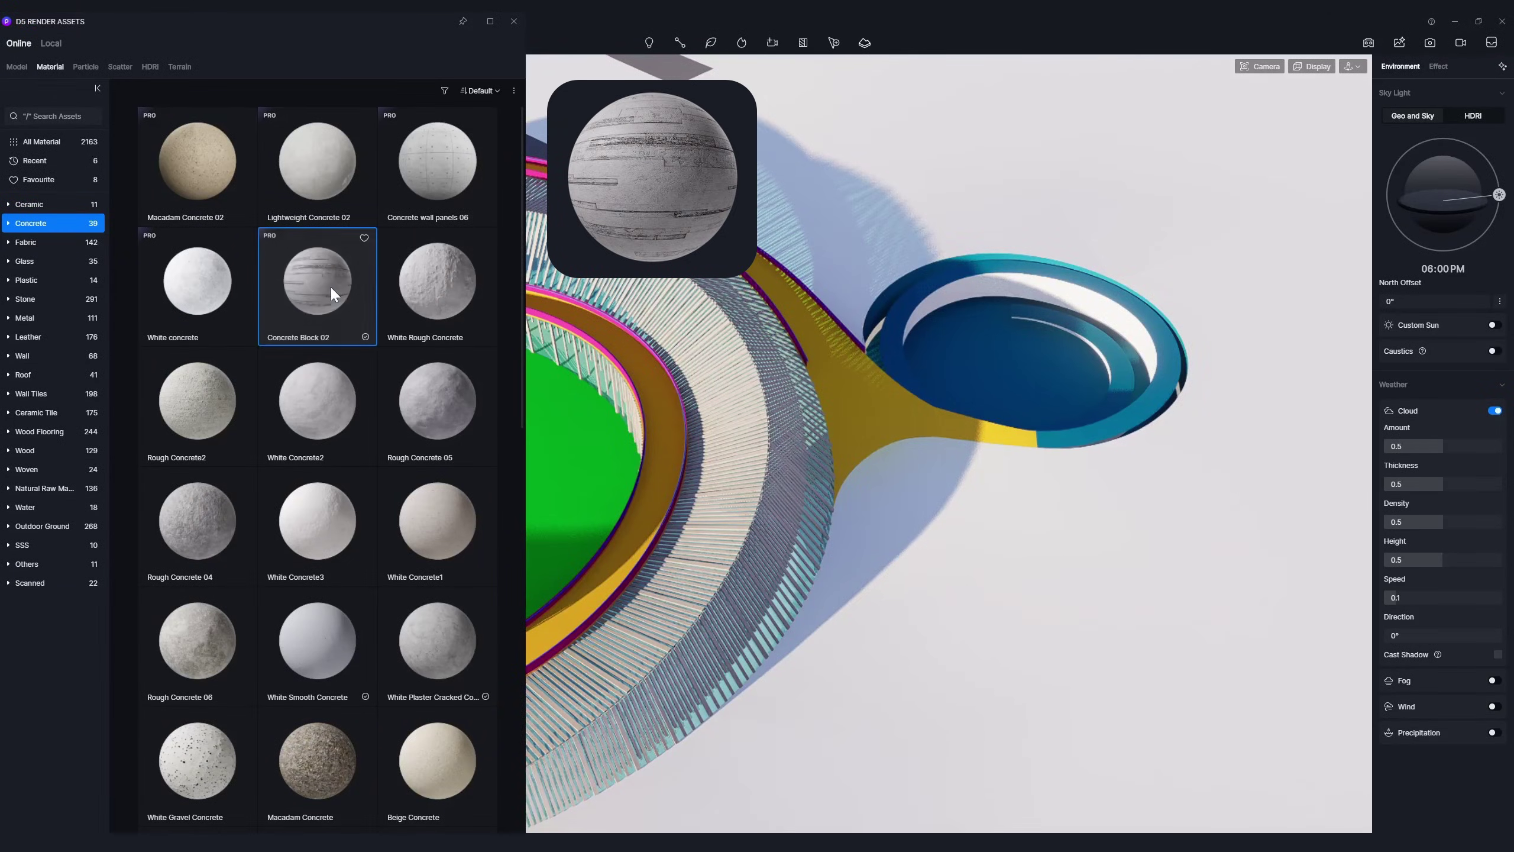
Try Concrete Block 02 and Brown sands among other library materials on the small round structure, settling on Gray Floor tiles.
{"action": "left_click_drag", "start_coordinate": [331, 289], "coordinate": [1021, 382]}
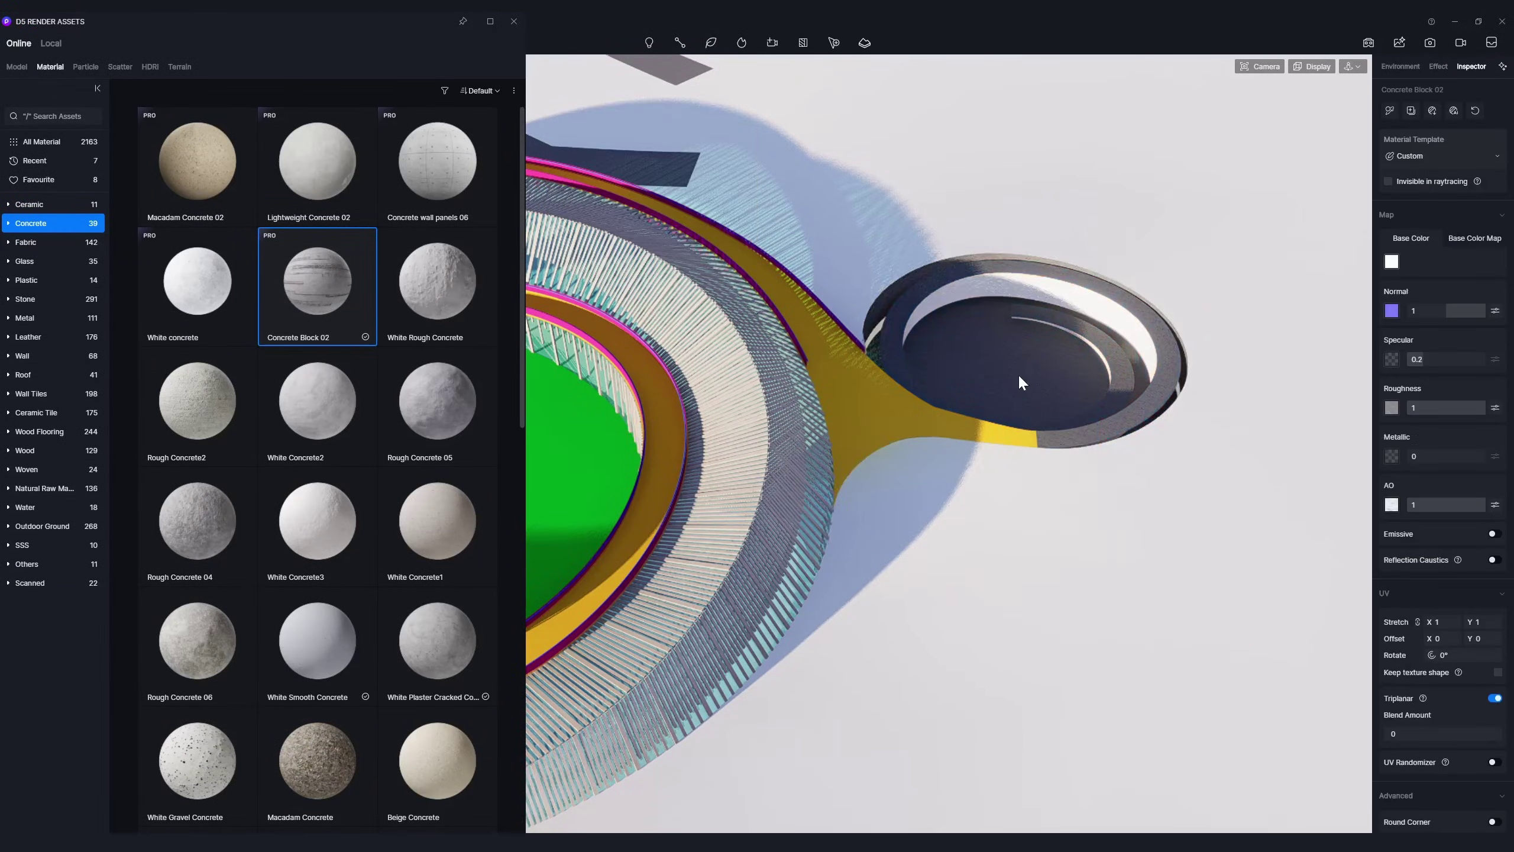
{"action": "left_click_drag", "start_coordinate": [437, 642], "coordinate": [1076, 385]}
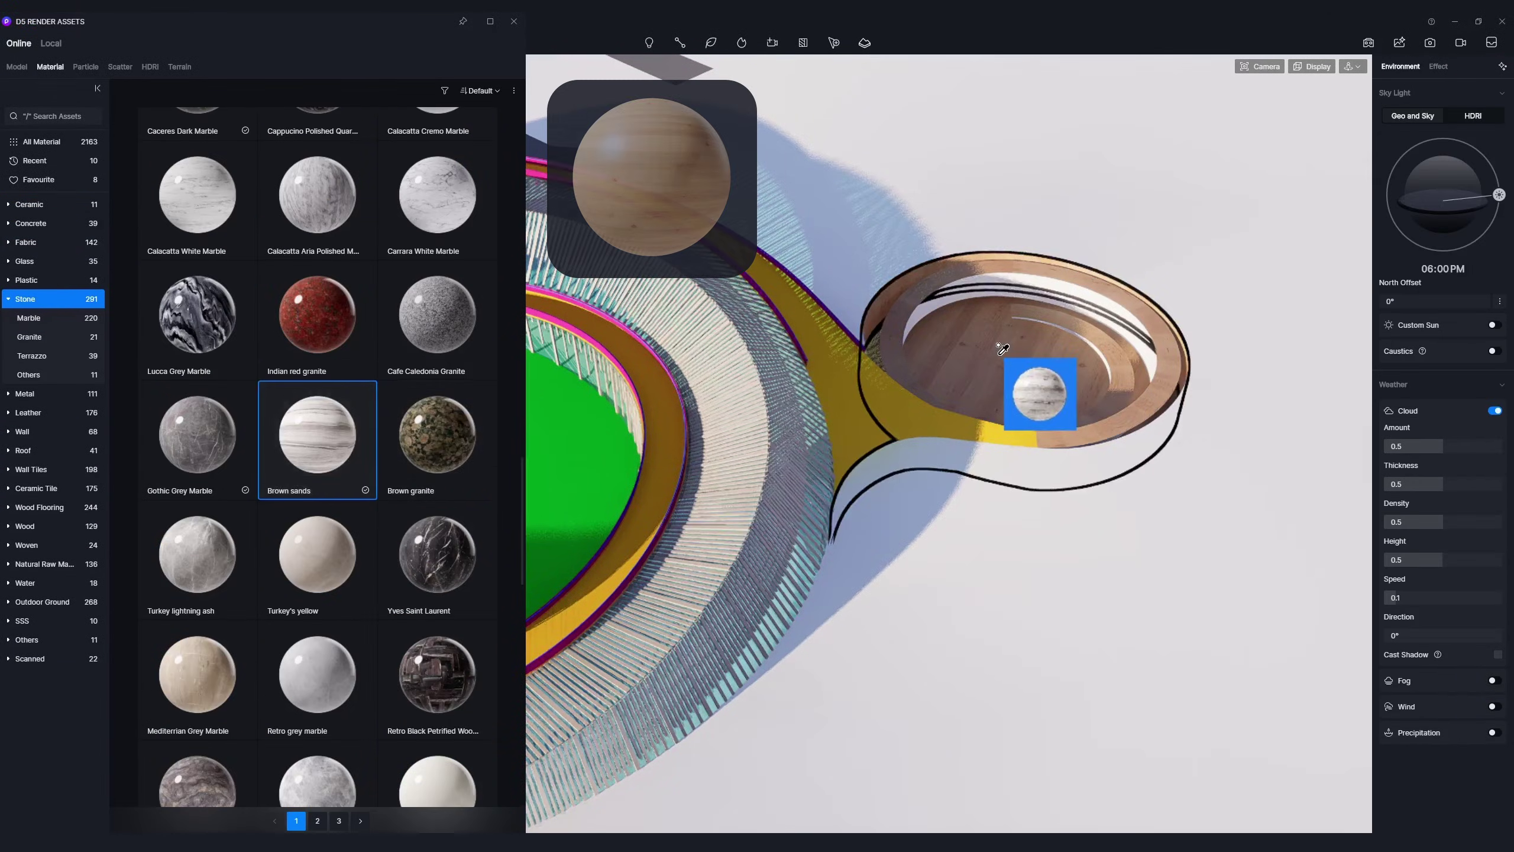
{"action": "left_click_drag", "start_coordinate": [1013, 360], "coordinate": [1032, 365]}
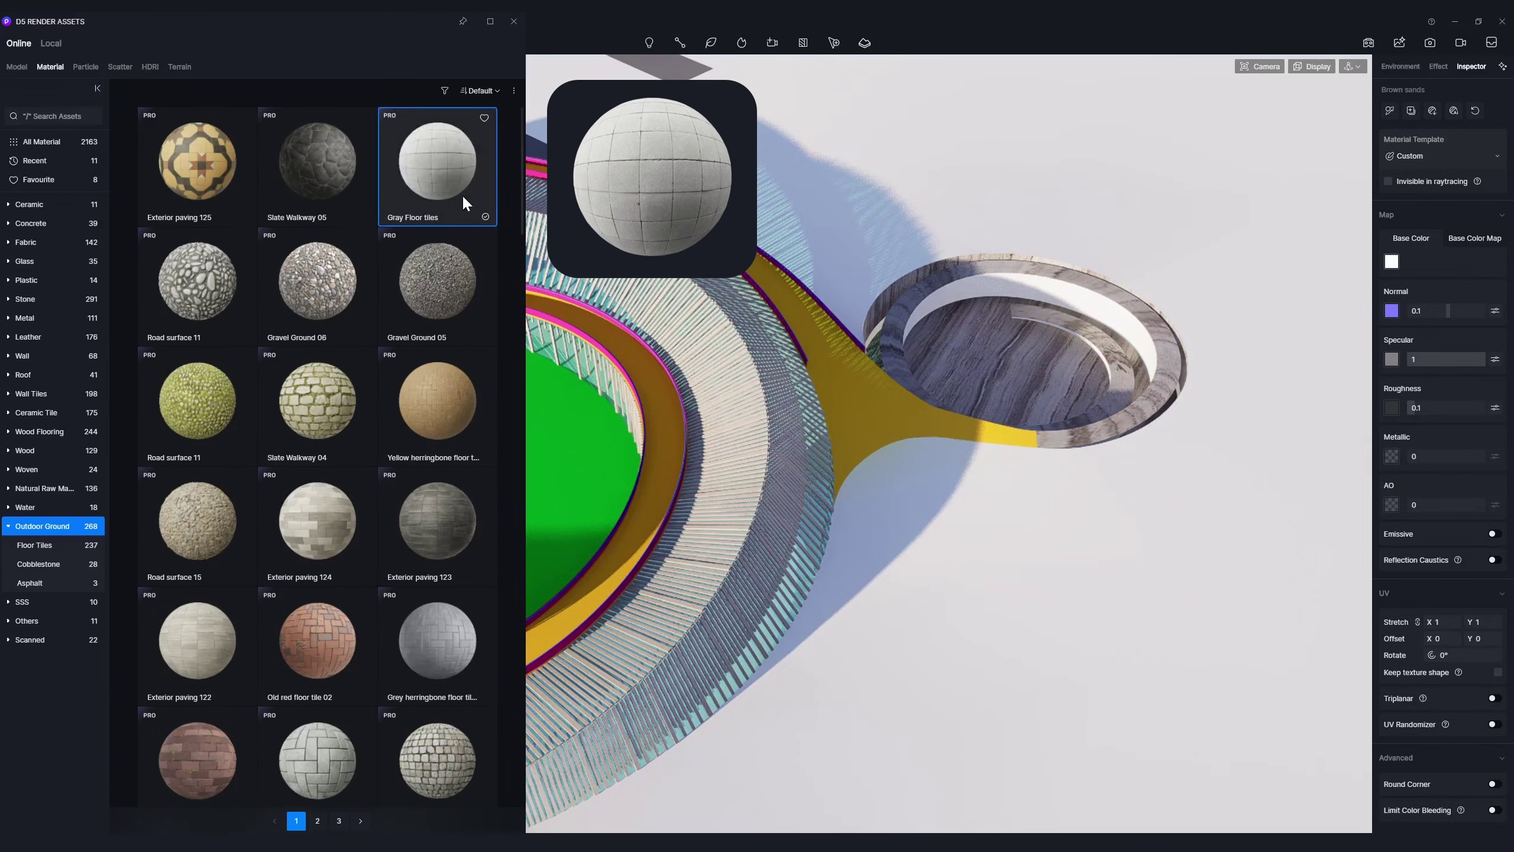
{"action": "left_click_drag", "start_coordinate": [437, 161], "coordinate": [1040, 387]}
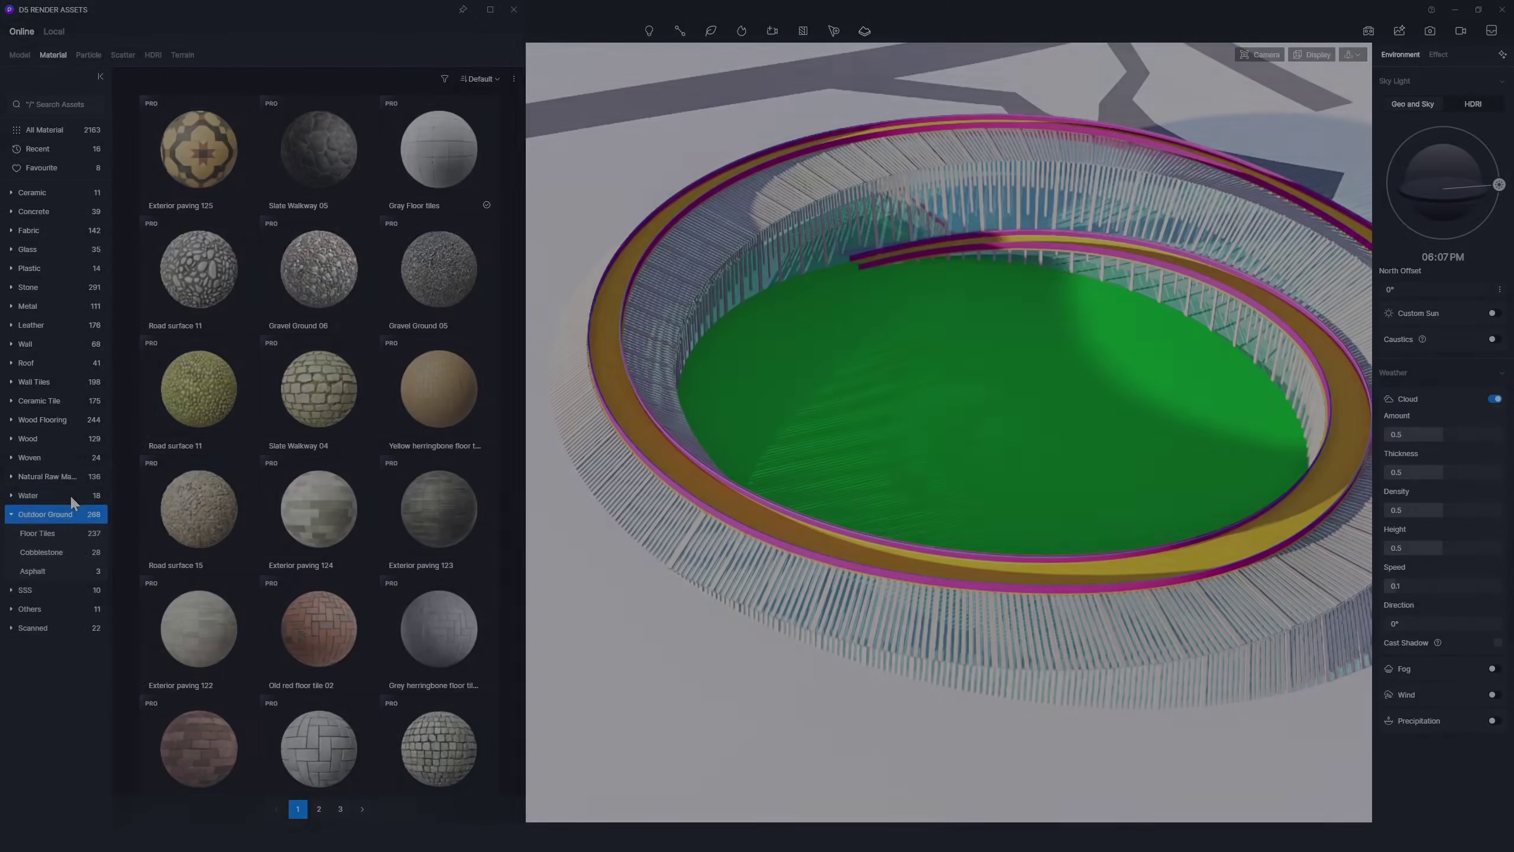
Compare Grassland 05, Grassland 04 and Grassland 03 on the green central ground, and apply another material from the grass category.
{"action": "left_click", "coordinate": [60, 533]}
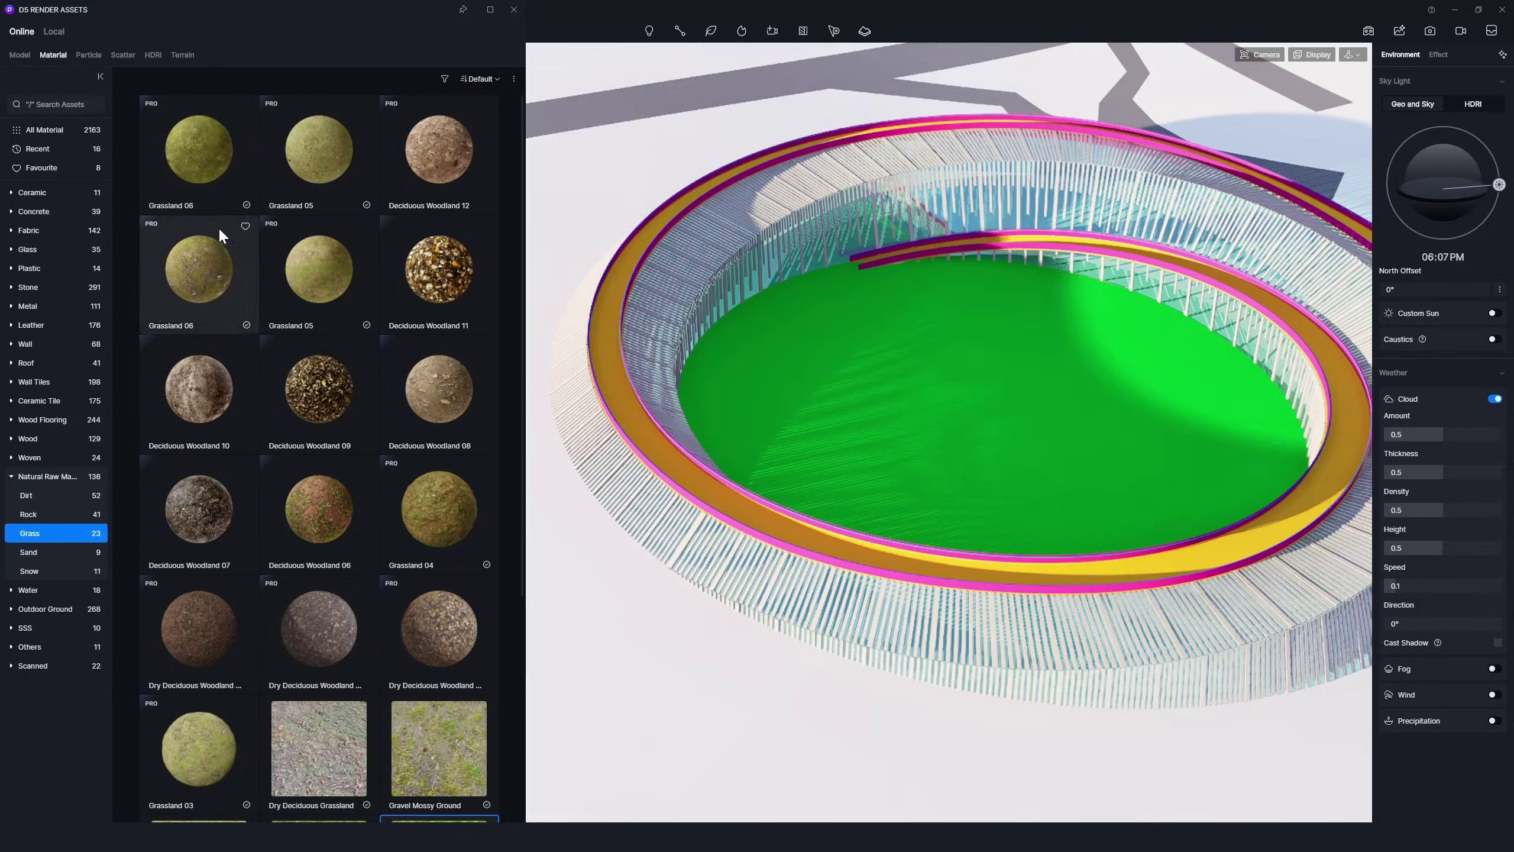
{"action": "left_click_drag", "start_coordinate": [318, 149], "coordinate": [1202, 392]}
{"action": "left_click_drag", "start_coordinate": [439, 507], "coordinate": [1058, 430]}
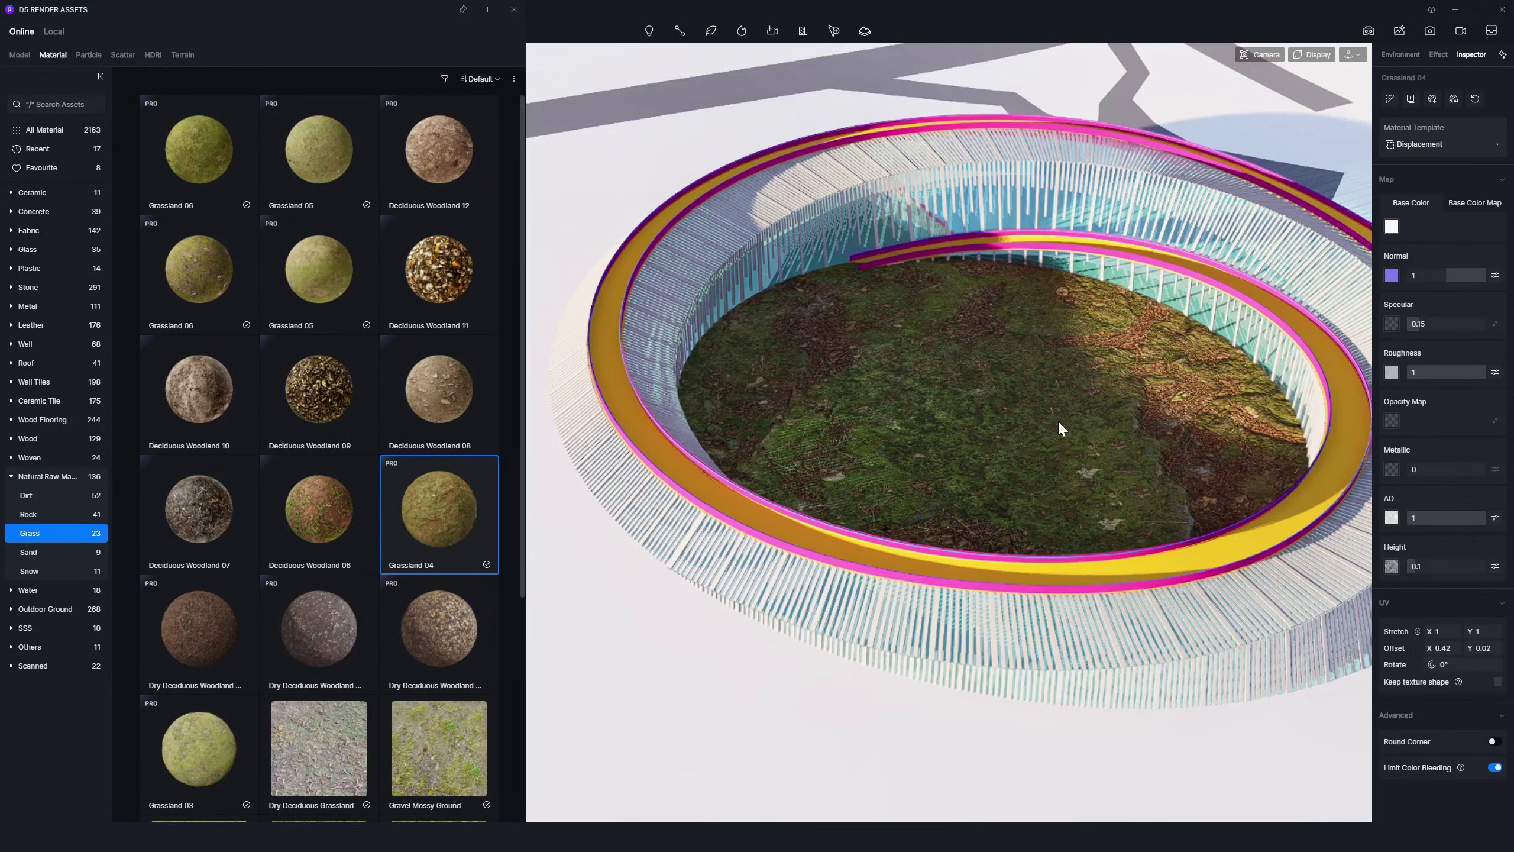
{"action": "left_click_drag", "start_coordinate": [200, 749], "coordinate": [902, 440]}
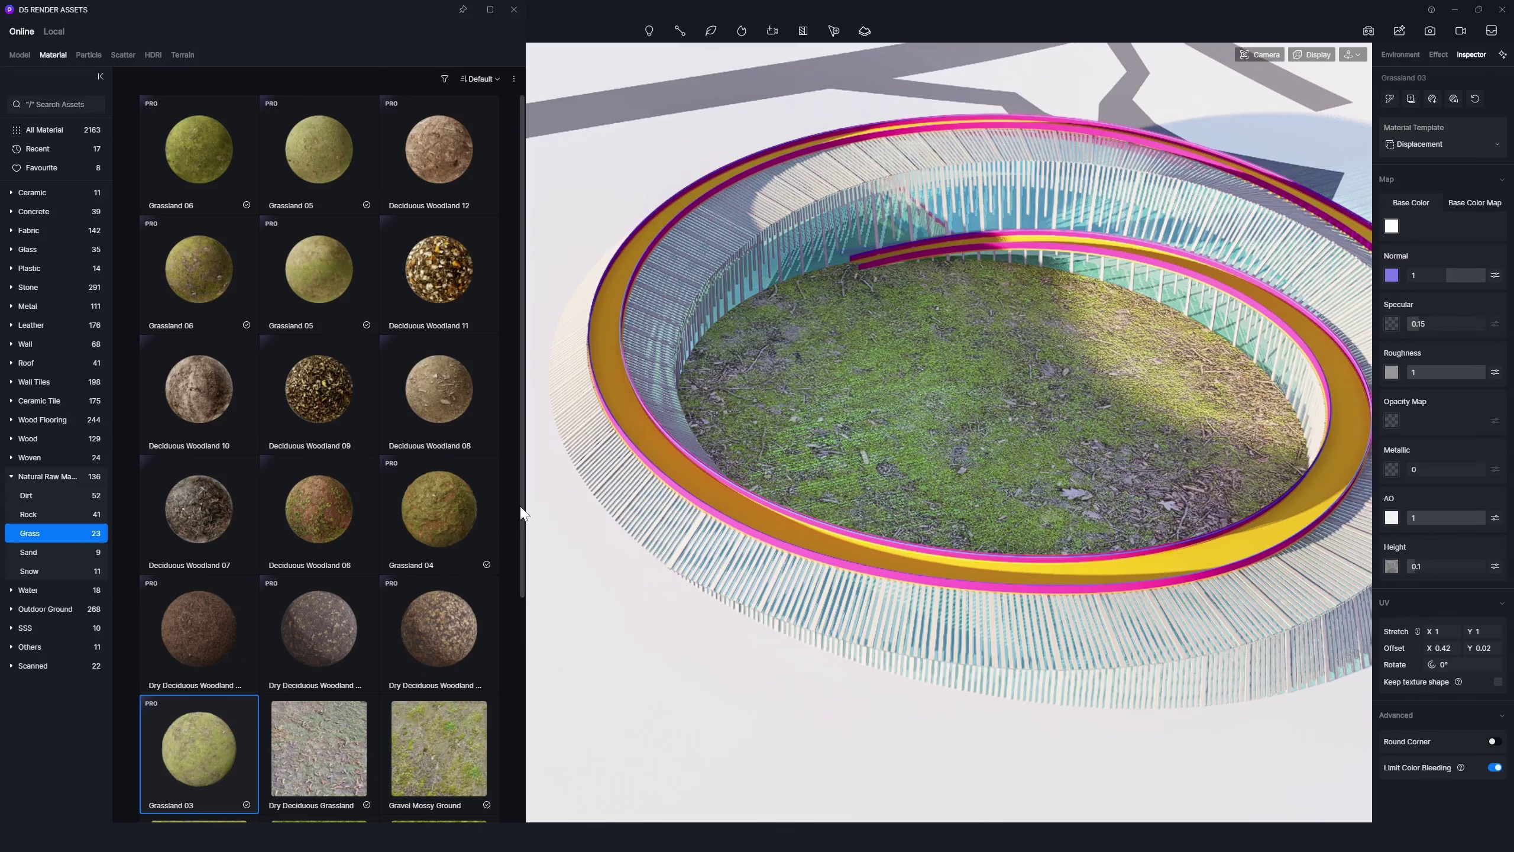
{"action": "scroll", "coordinate": [439, 746], "scroll_direction": "down", "scroll_amount": 2}
{"action": "left_click_drag", "start_coordinate": [439, 746], "coordinate": [1152, 480]}
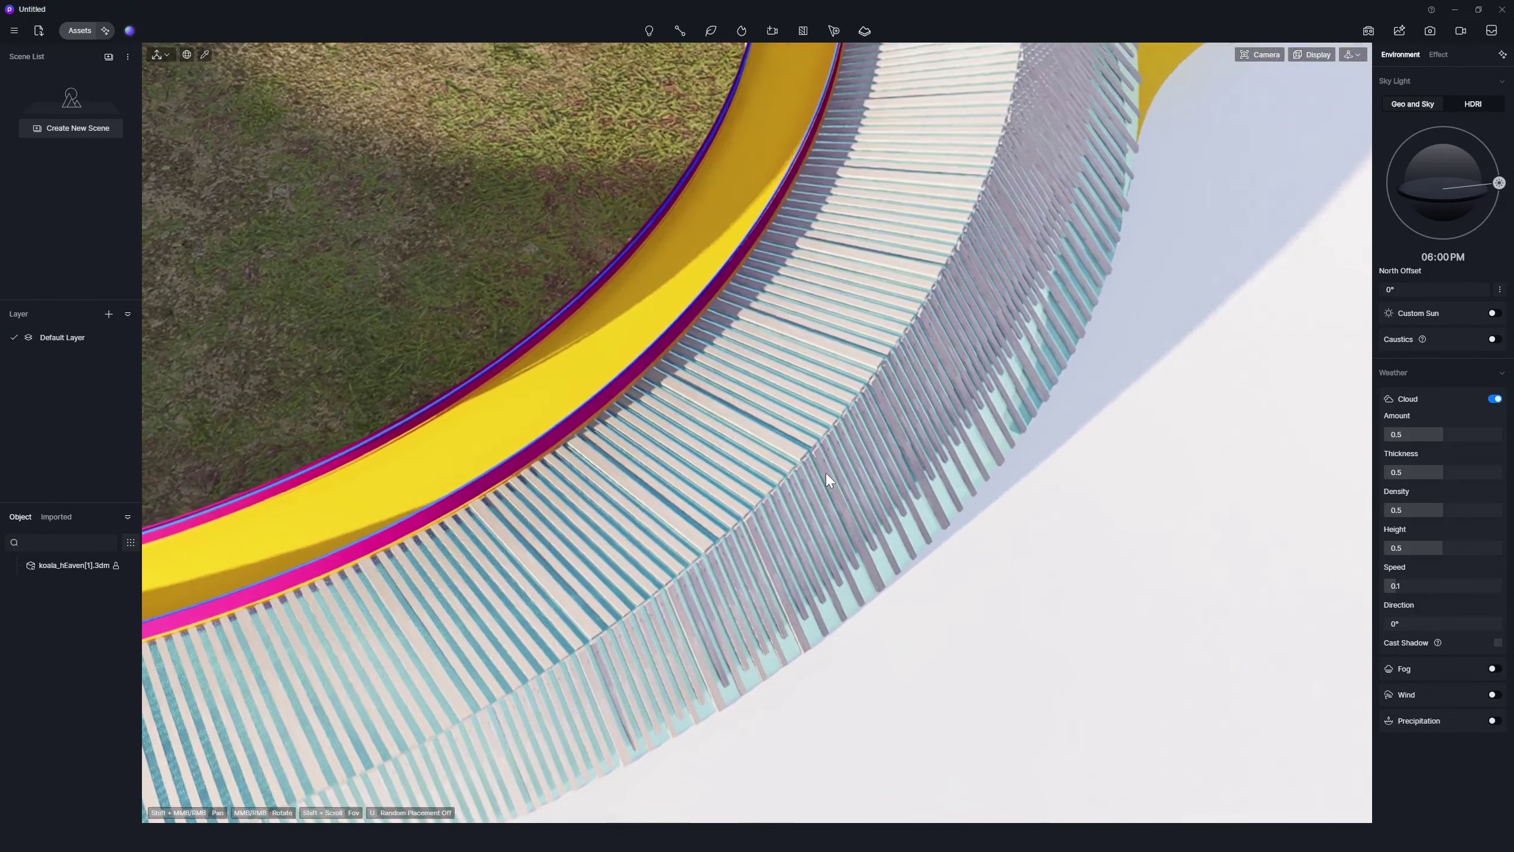
Make the wood slats' base colour map seamless along its horizontal and vertical edges, and accept the generated texture.
{"action": "scroll", "coordinate": [826, 473], "scroll_direction": "up", "scroll_amount": 10}
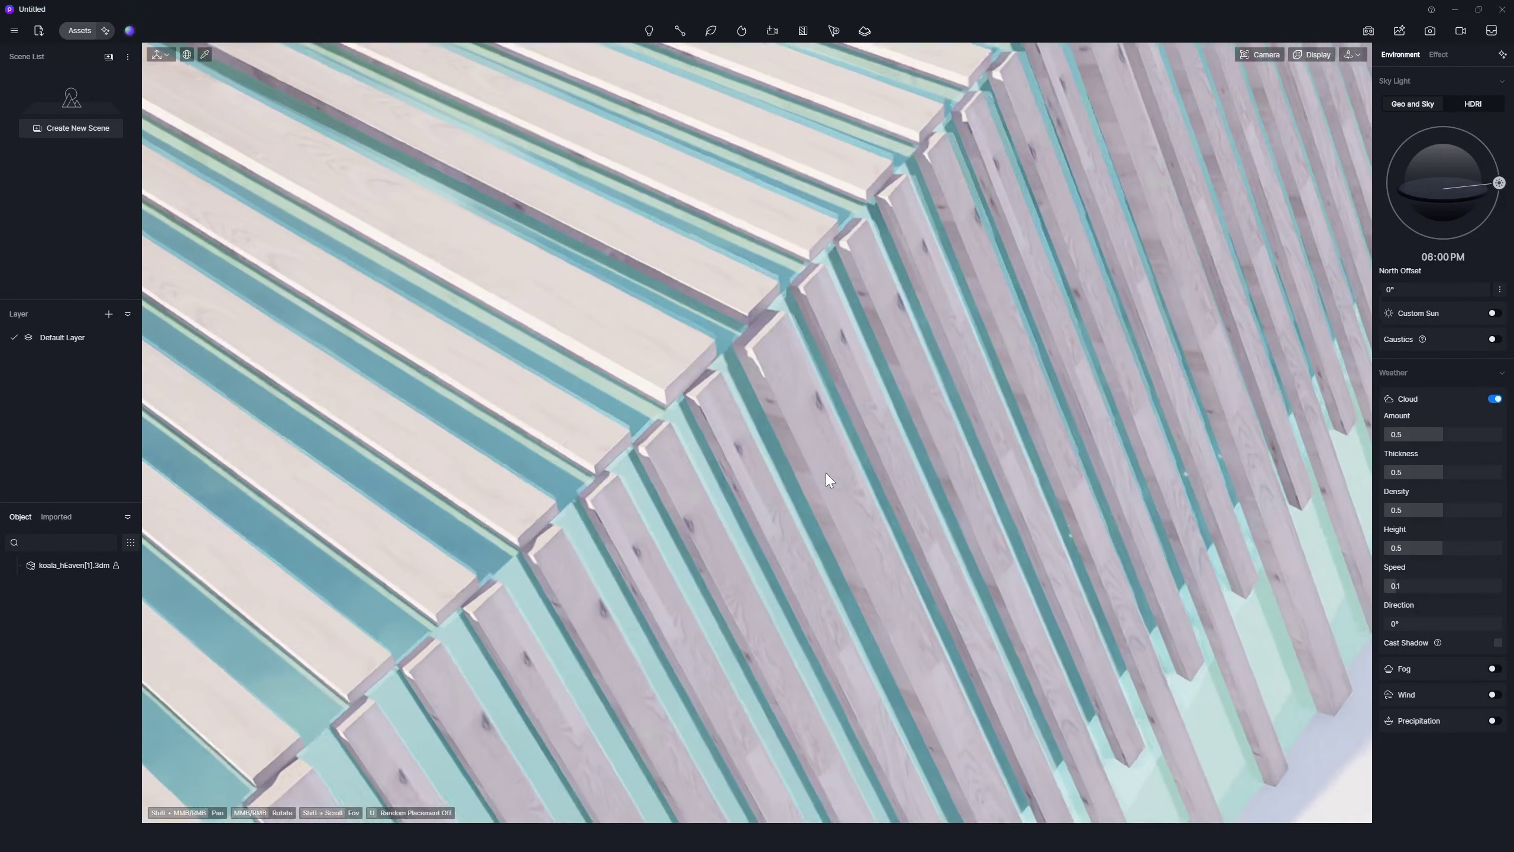
{"action": "left_click", "coordinate": [856, 520]}
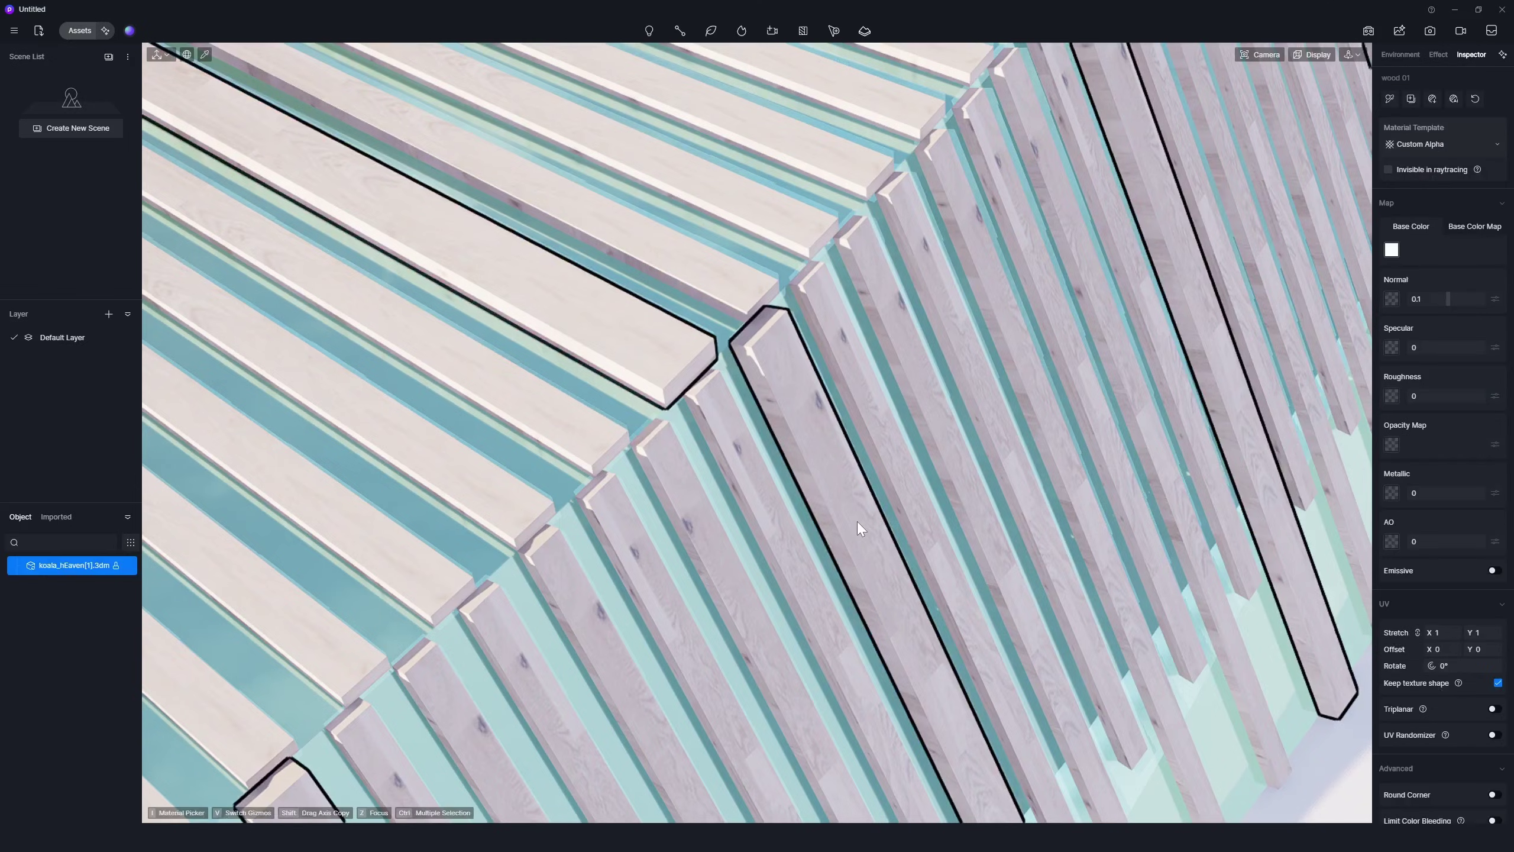
{"action": "left_click", "coordinate": [1475, 226]}
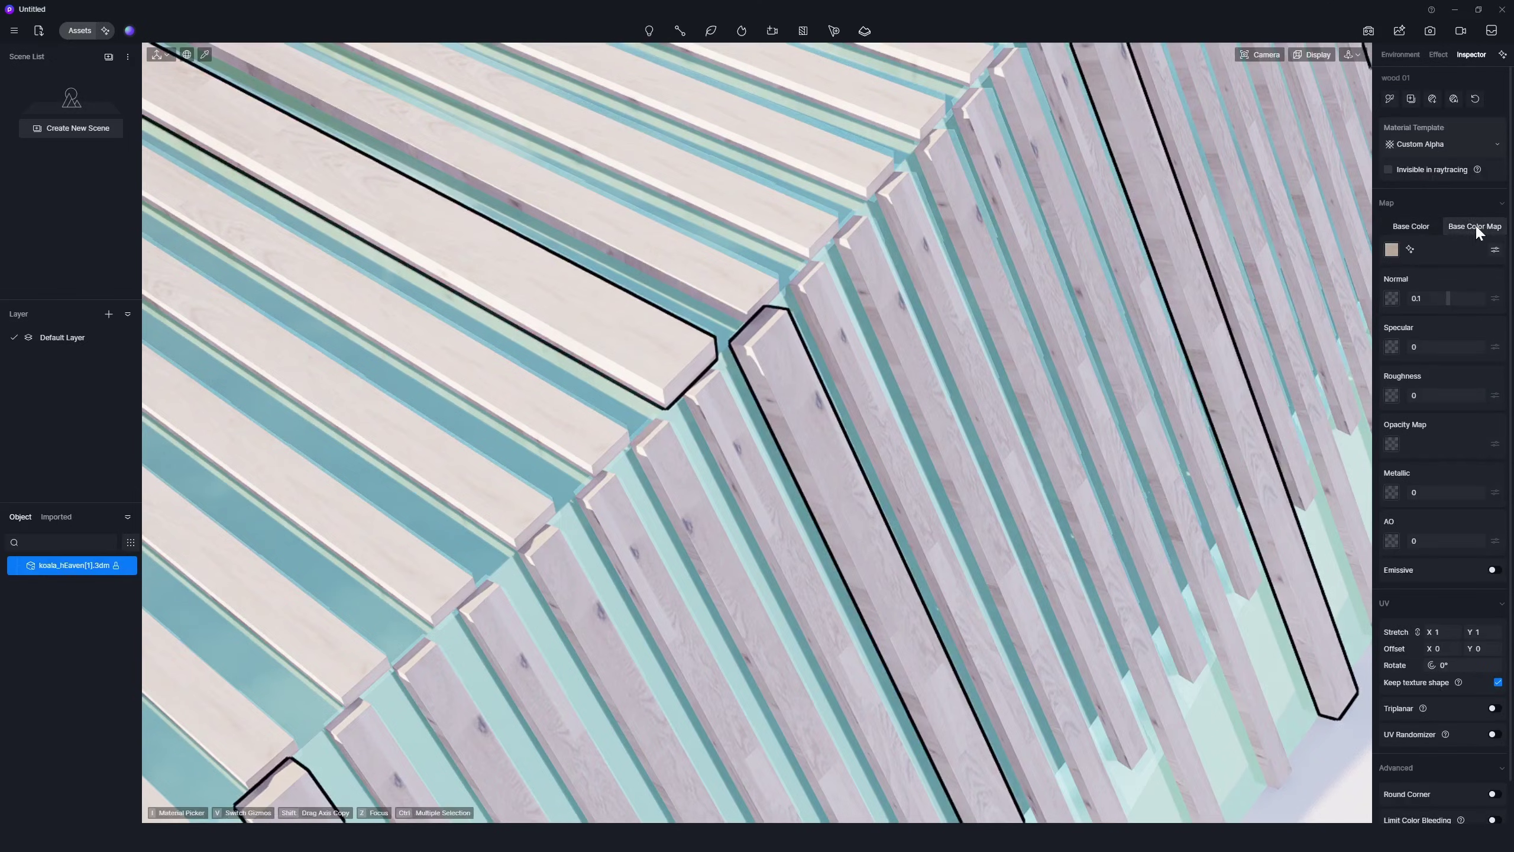
{"action": "left_click", "coordinate": [1411, 250]}
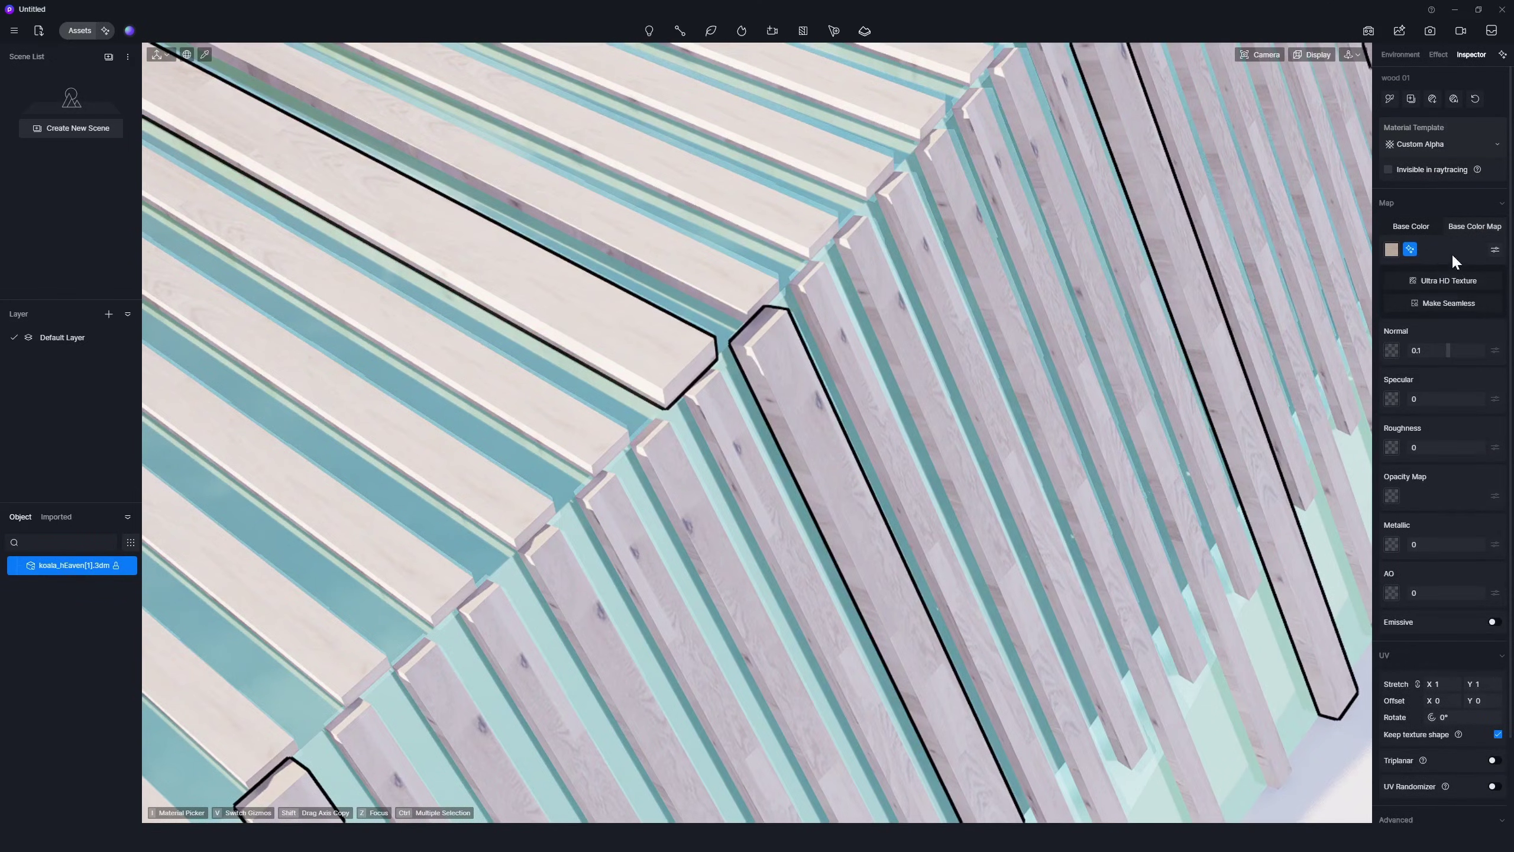
{"action": "left_click", "coordinate": [1443, 304]}
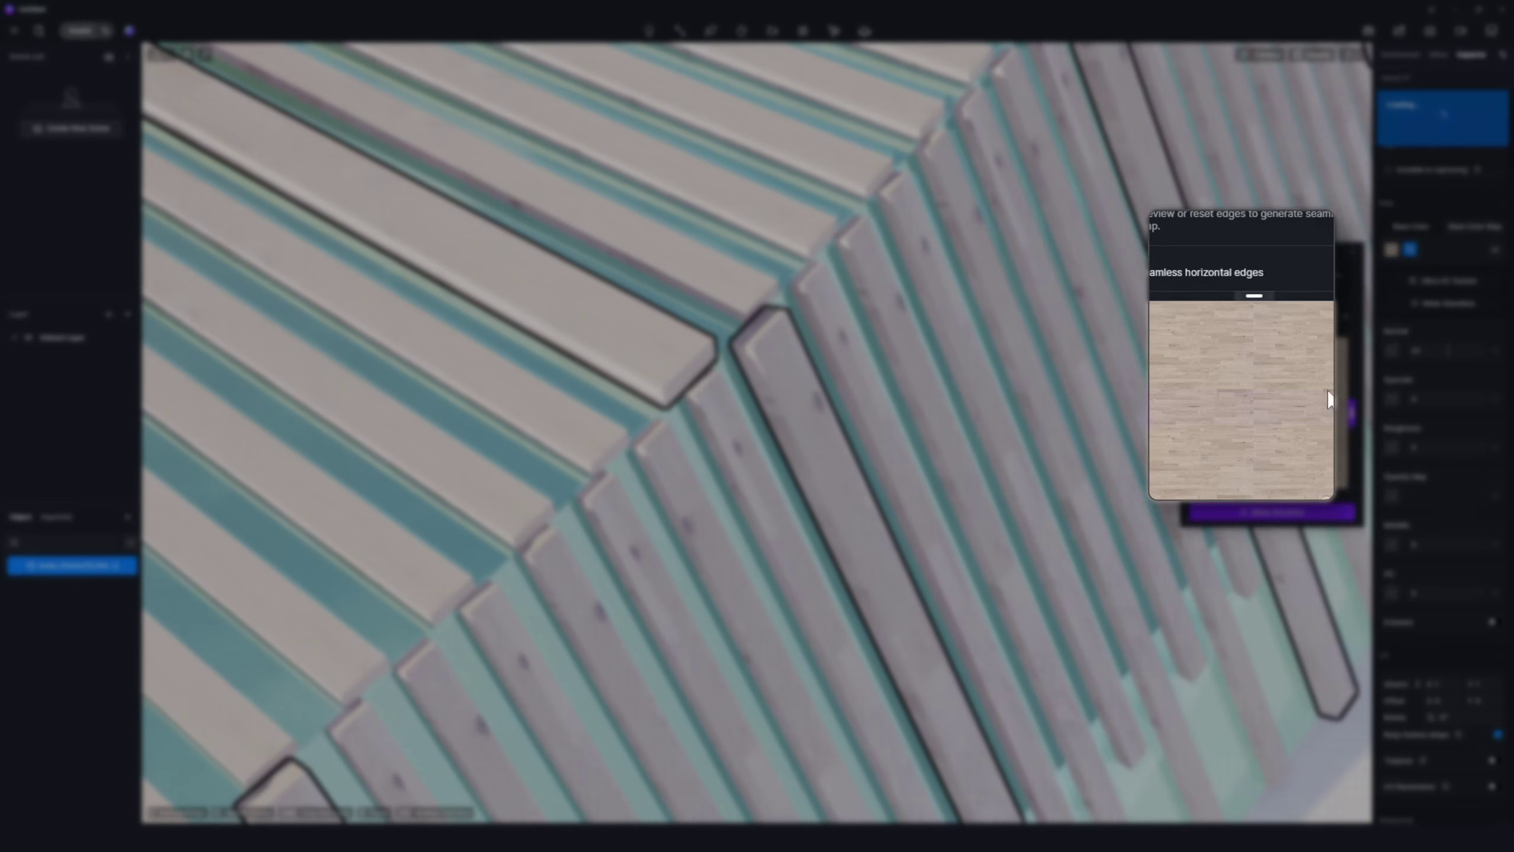
{"action": "left_click", "coordinate": [1238, 320]}
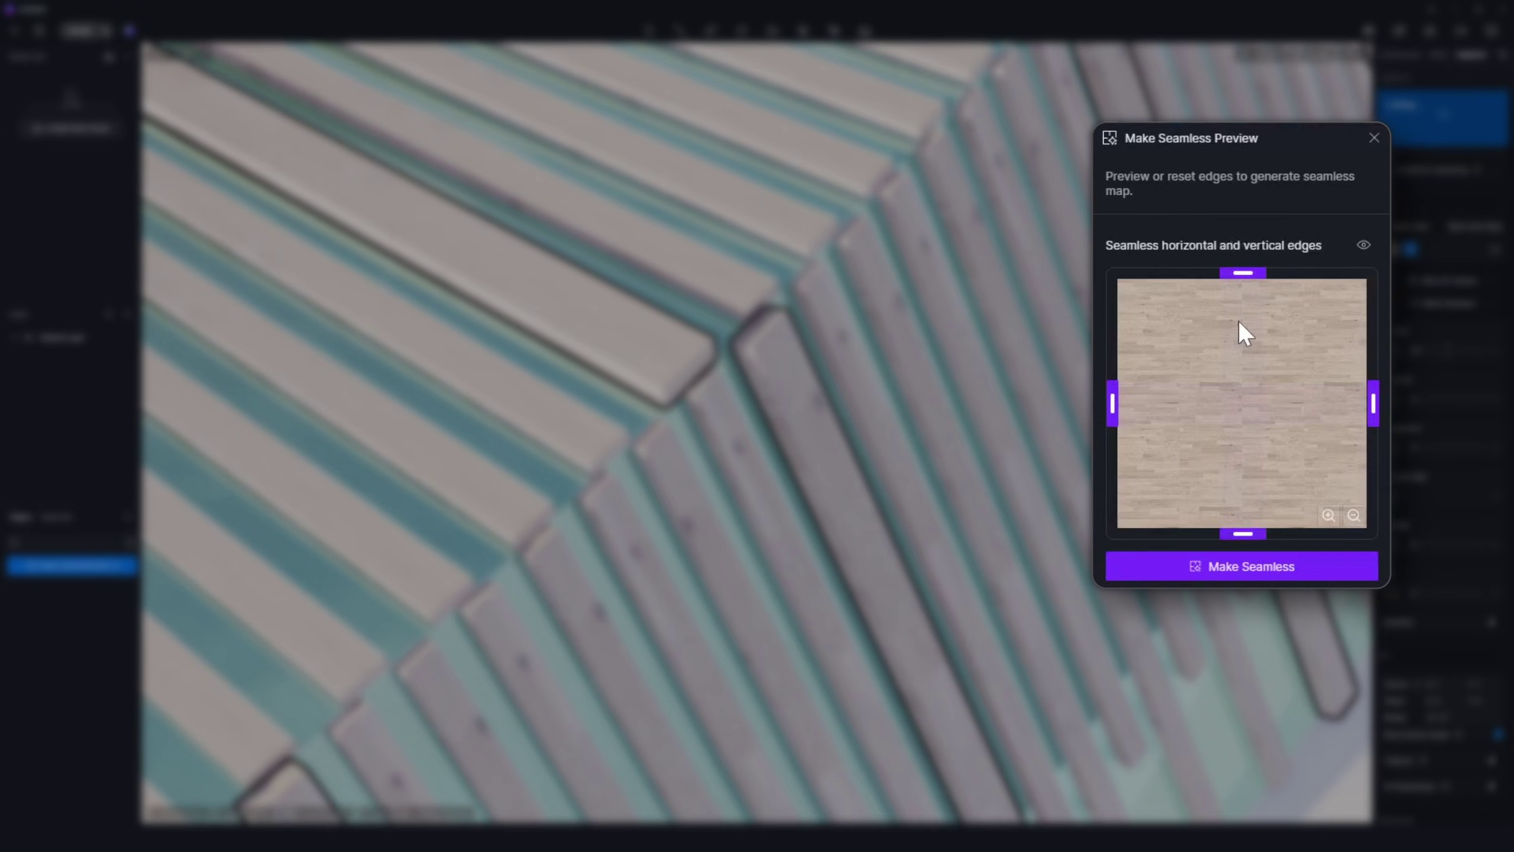
{"action": "left_click", "coordinate": [1329, 516]}
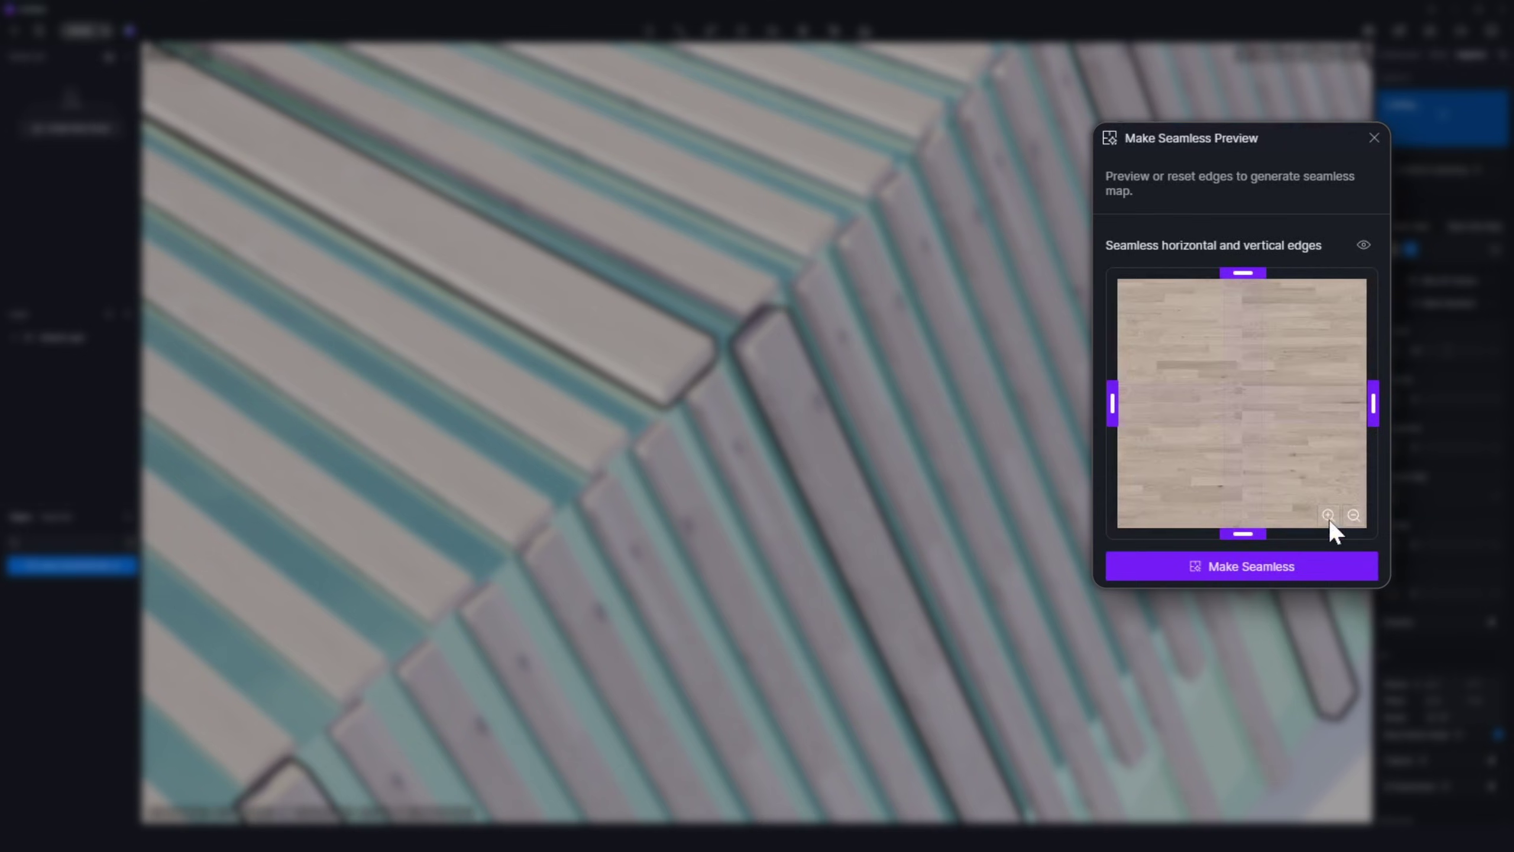
{"action": "left_click", "coordinate": [1363, 245]}
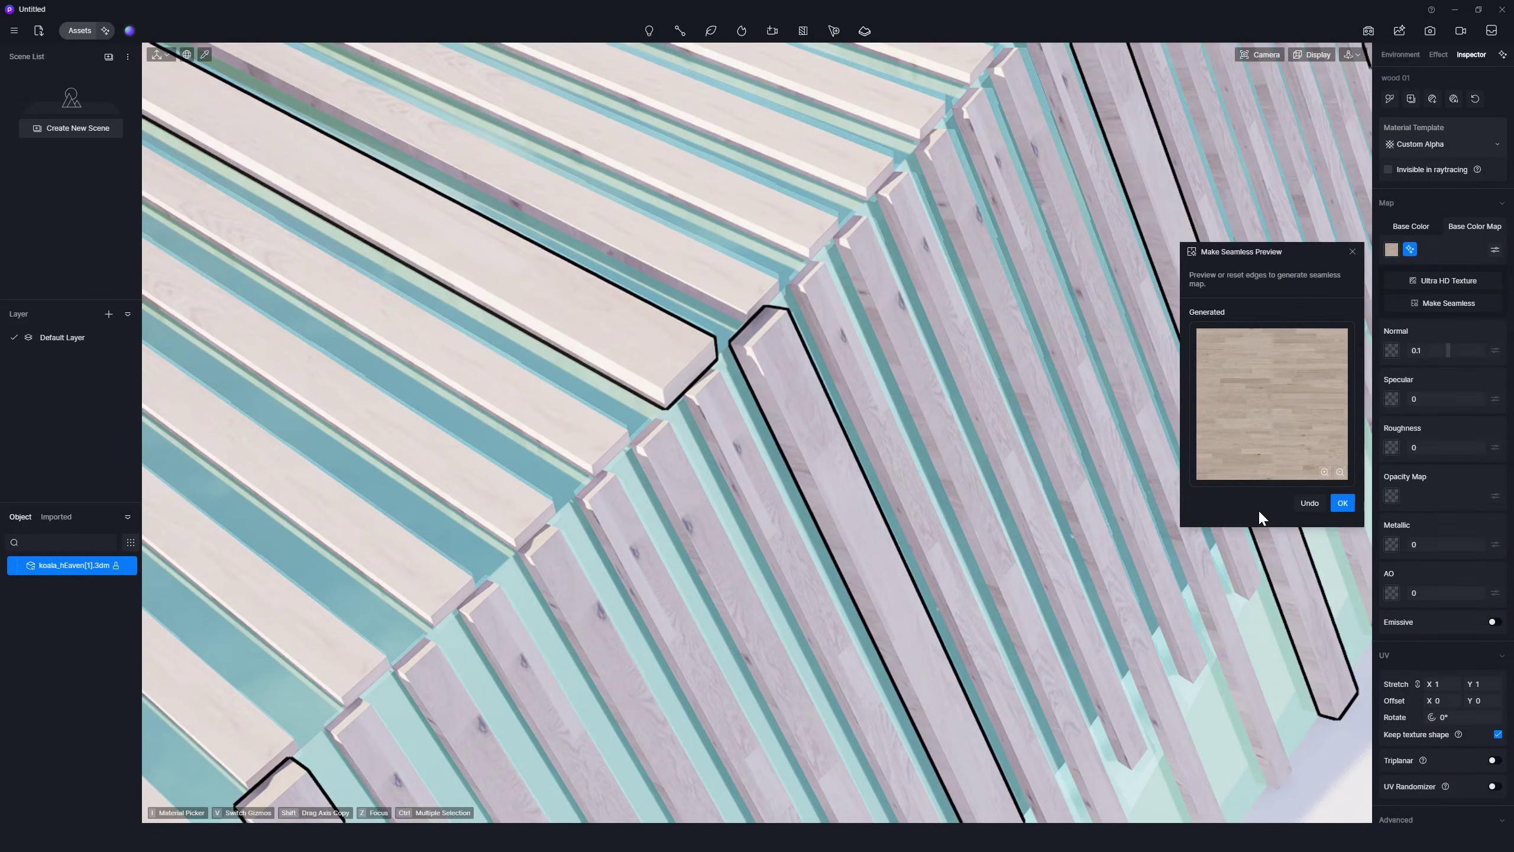
{"action": "left_click", "coordinate": [1342, 502]}
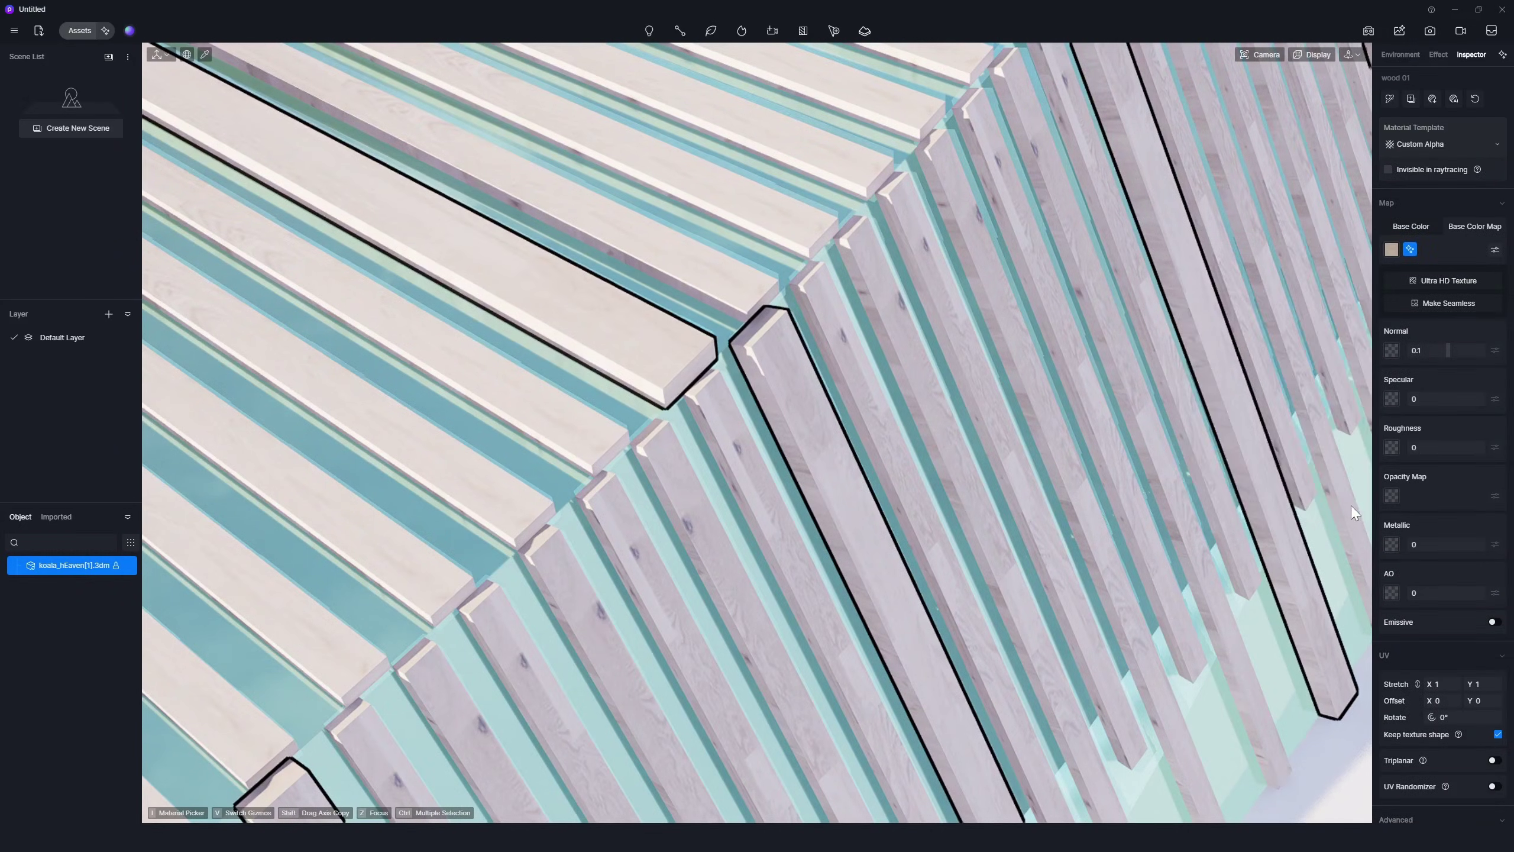
Convert the wood slats' base colour map to an Ultra HD texture and generate the material's remaining texture maps with AI.
{"action": "left_click", "coordinate": [1447, 282]}
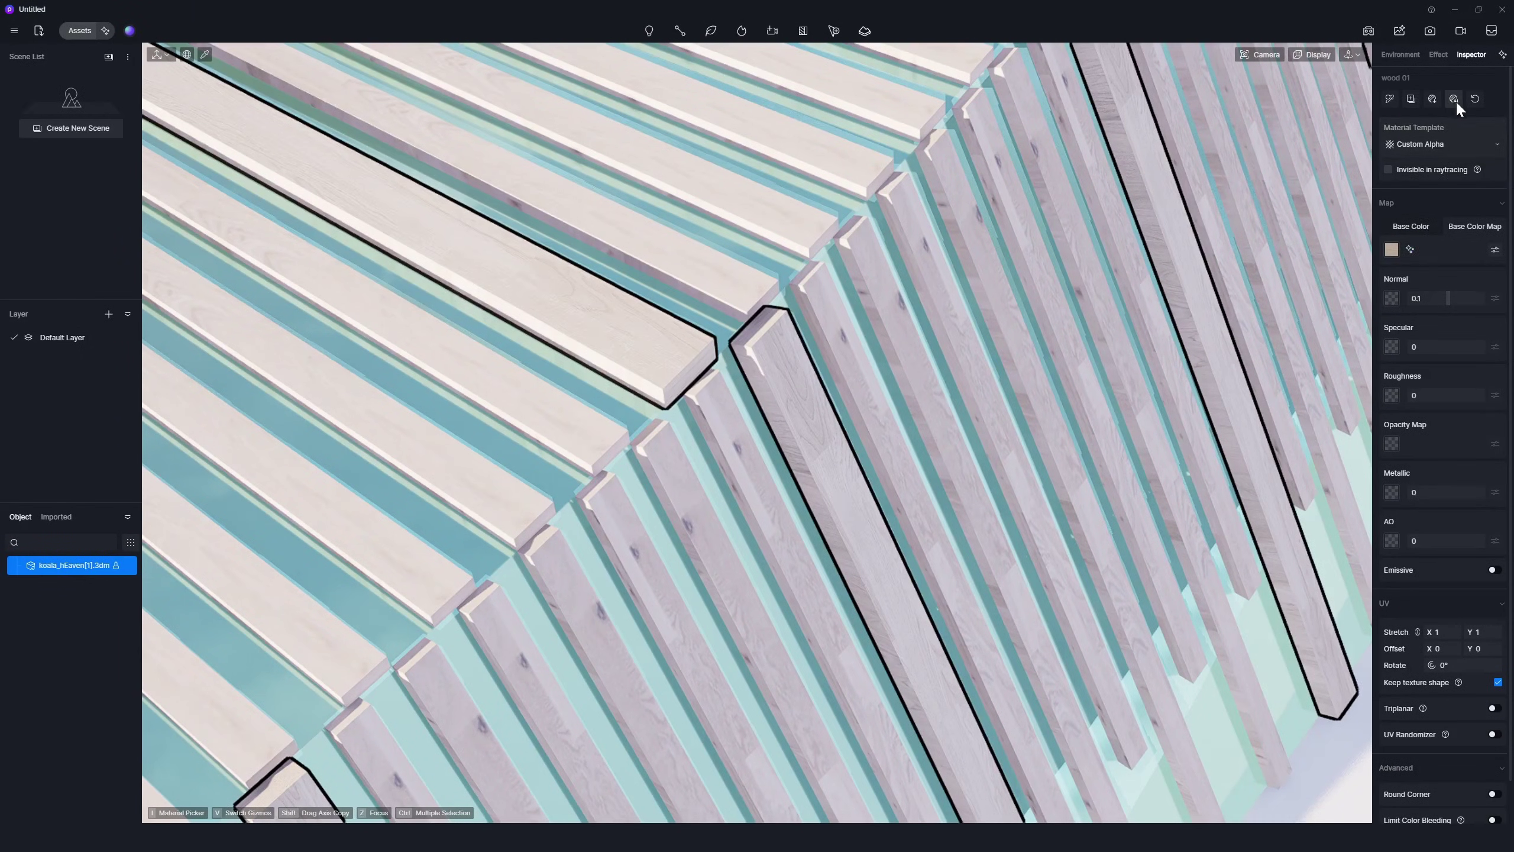
{"action": "mouse_move", "coordinate": [1454, 100]}
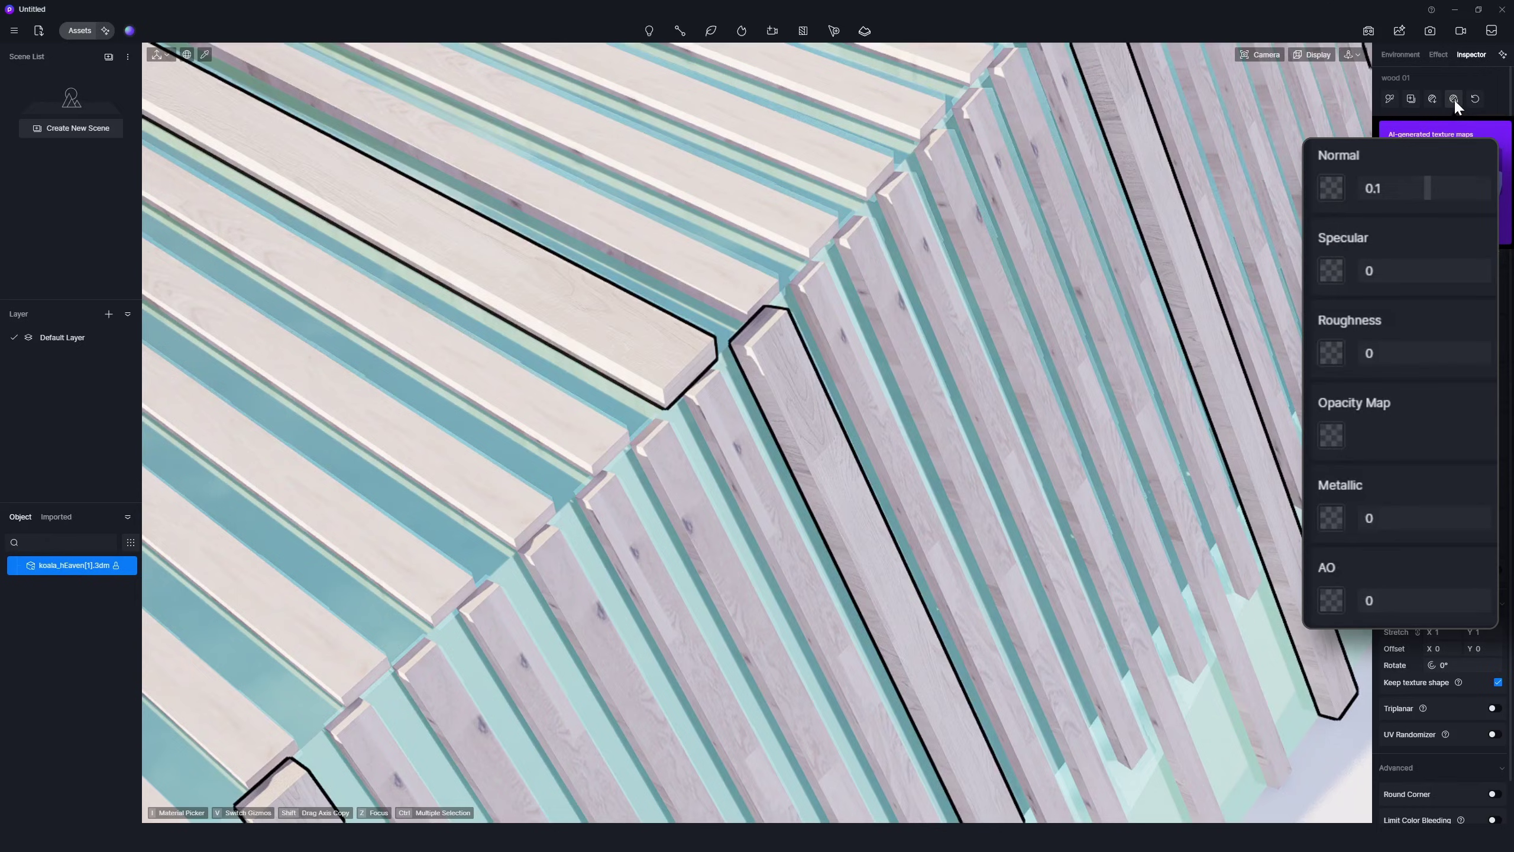
{"action": "left_click", "coordinate": [1454, 98]}
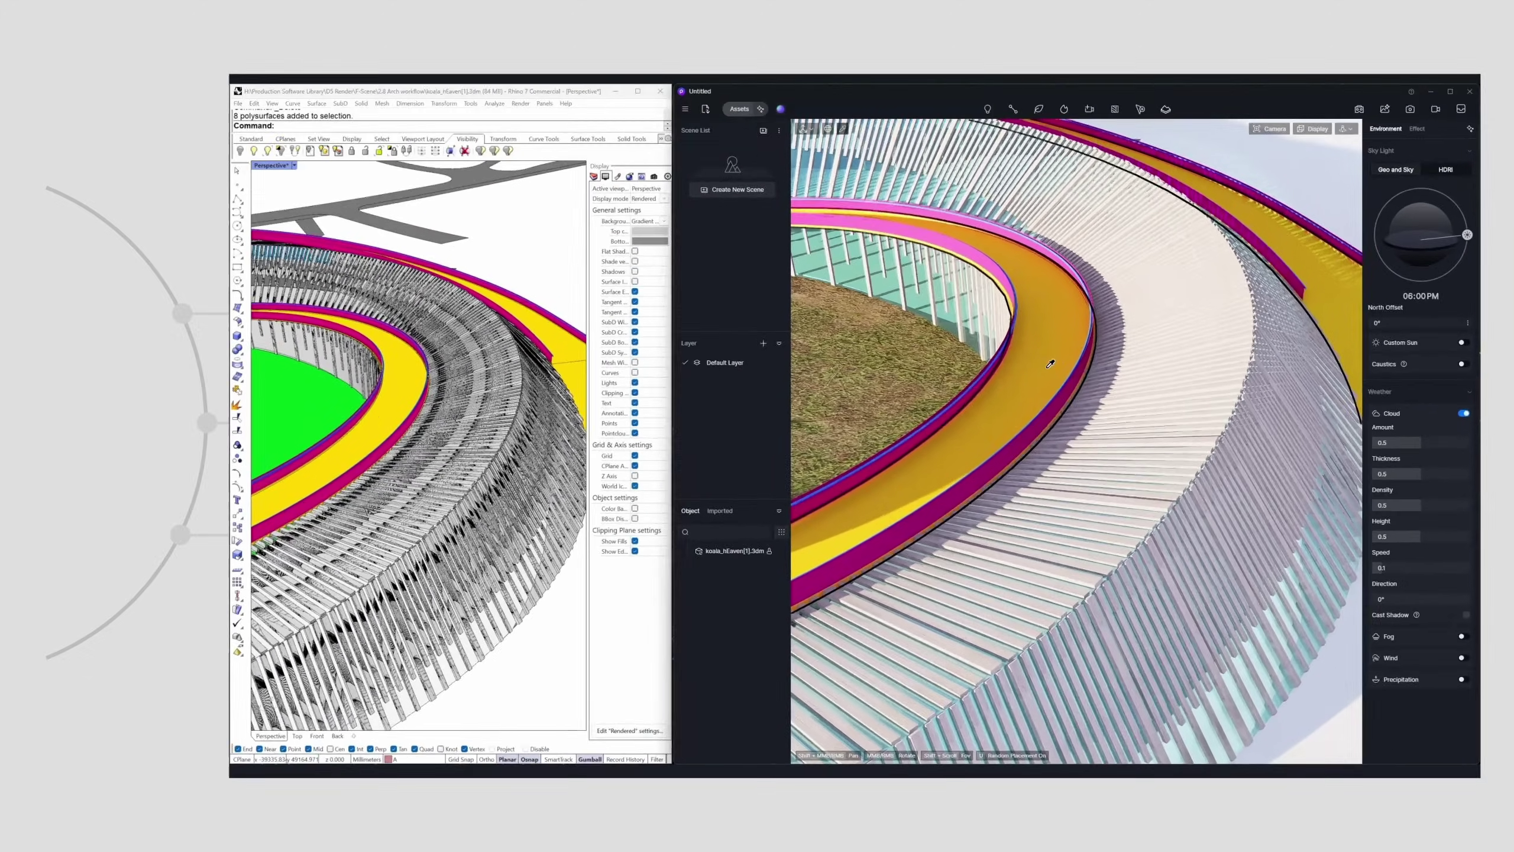
Open the material template choices for the yellow ramp surface.
{"action": "left_click", "coordinate": [1171, 396]}
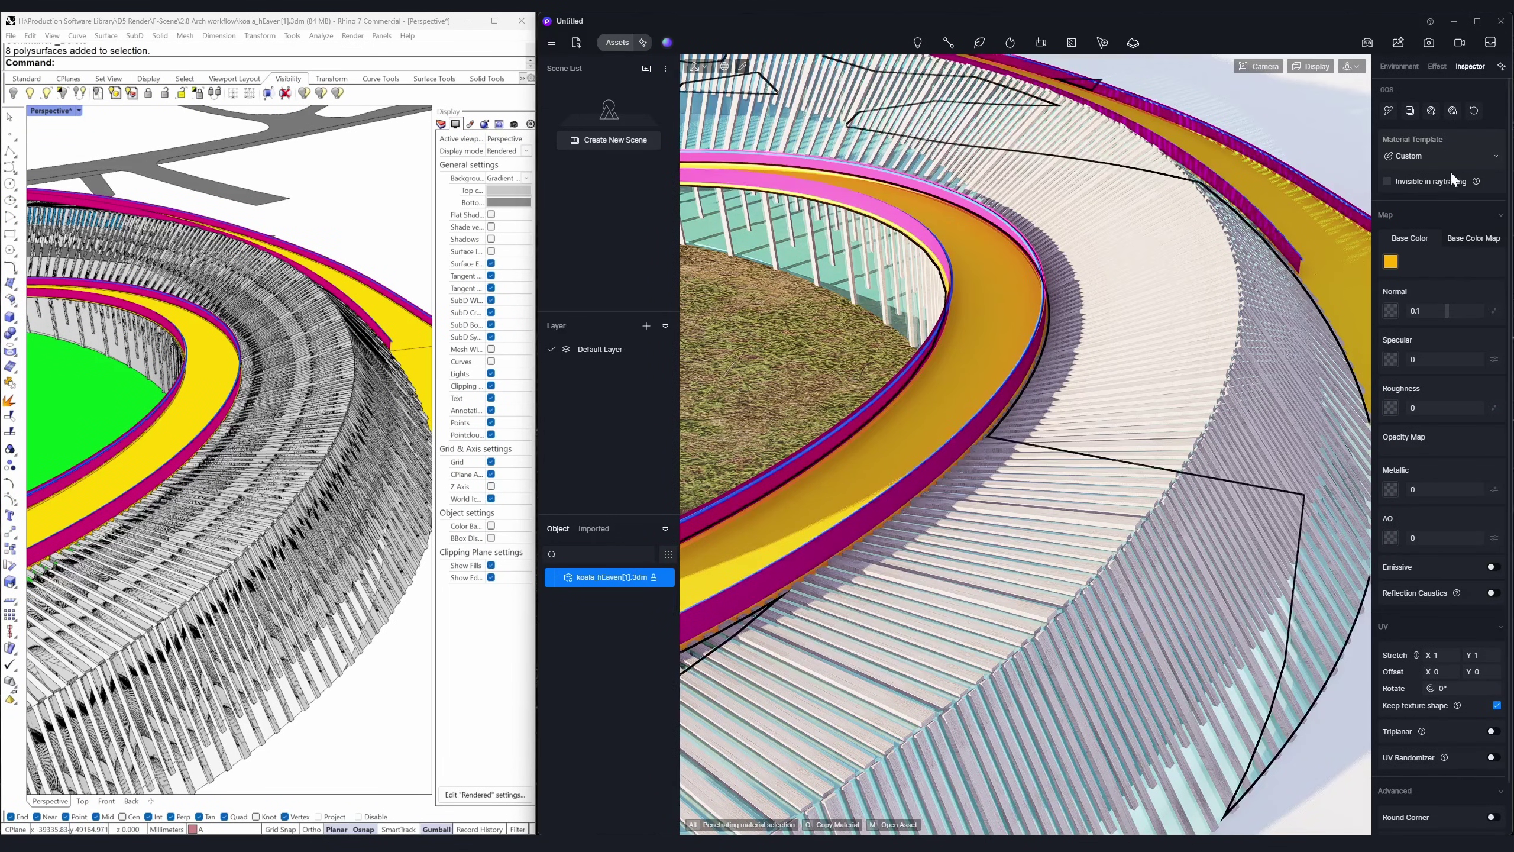
{"action": "left_click", "coordinate": [1487, 156]}
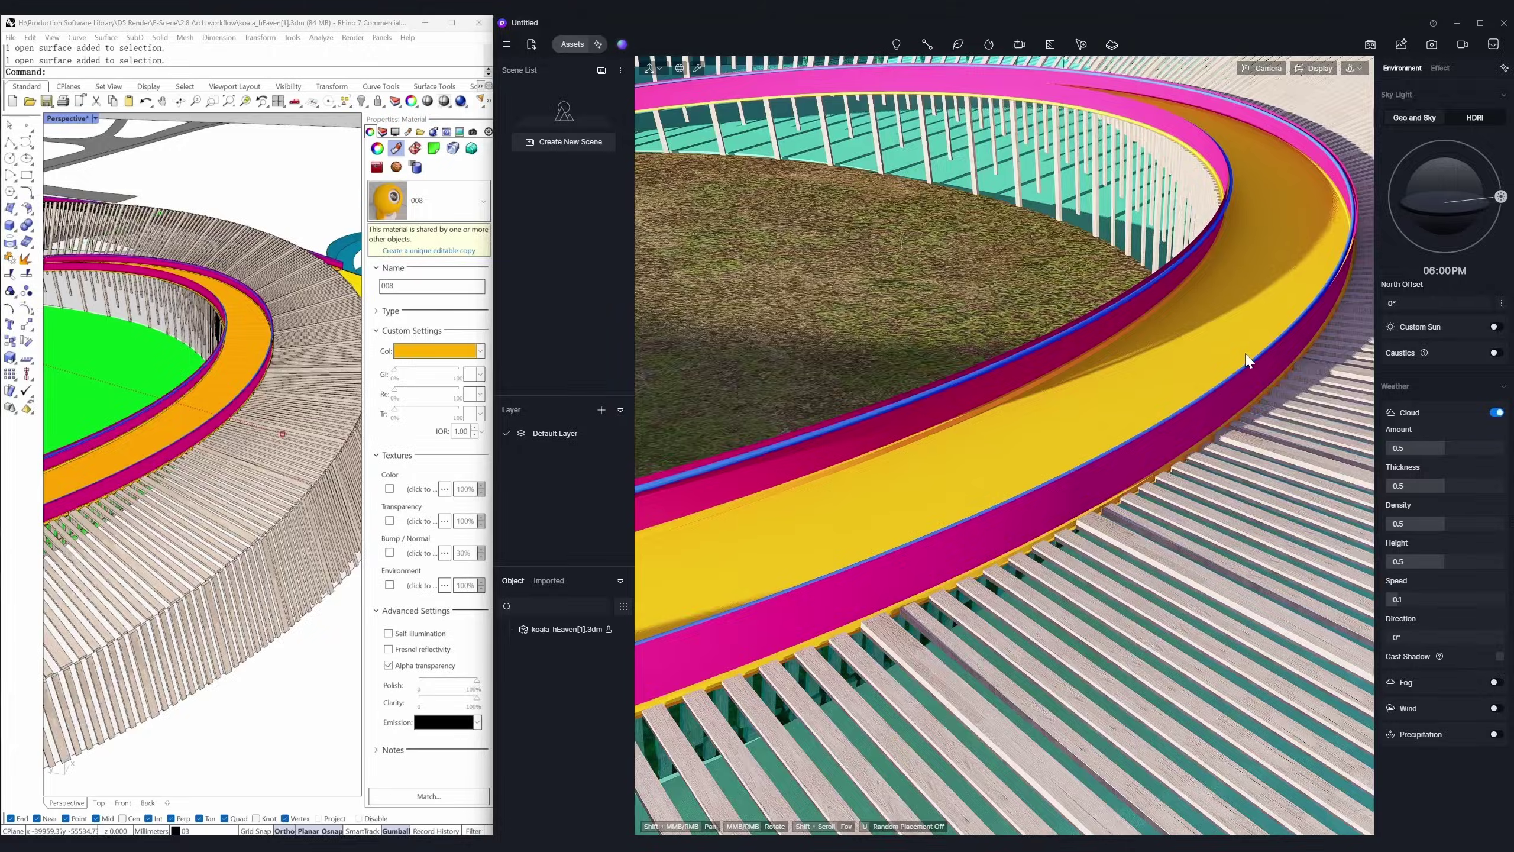
Set the yellow ramp material's base colour to white (HSV 42, 0, 100) and load a pale plank texture as its base colour map.
{"action": "left_click", "coordinate": [1184, 356]}
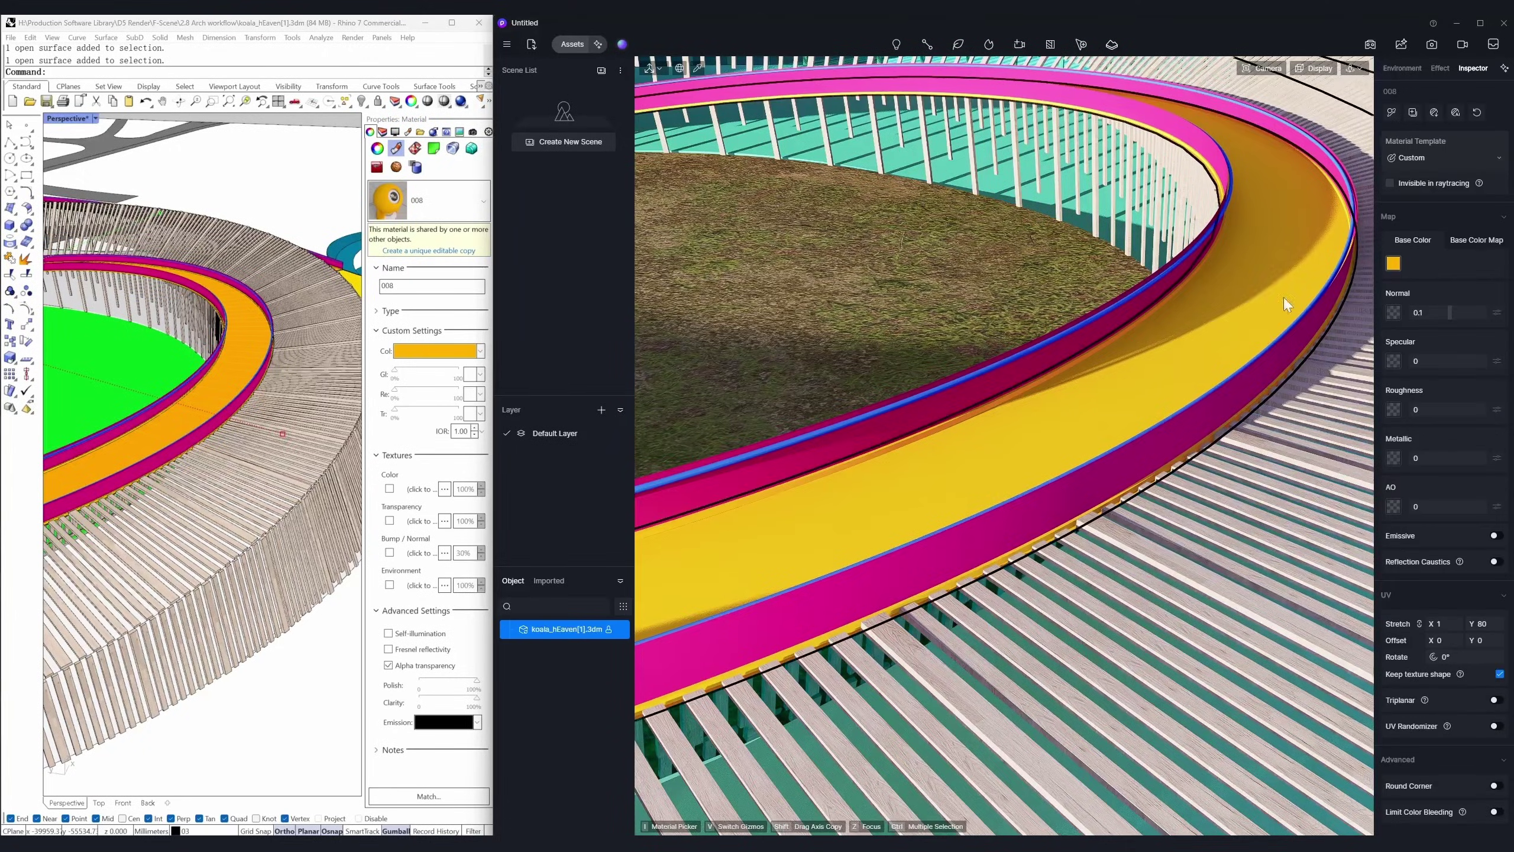
{"action": "left_click", "coordinate": [1393, 263]}
{"action": "left_click_drag", "start_coordinate": [1479, 391], "coordinate": [1384, 387]}
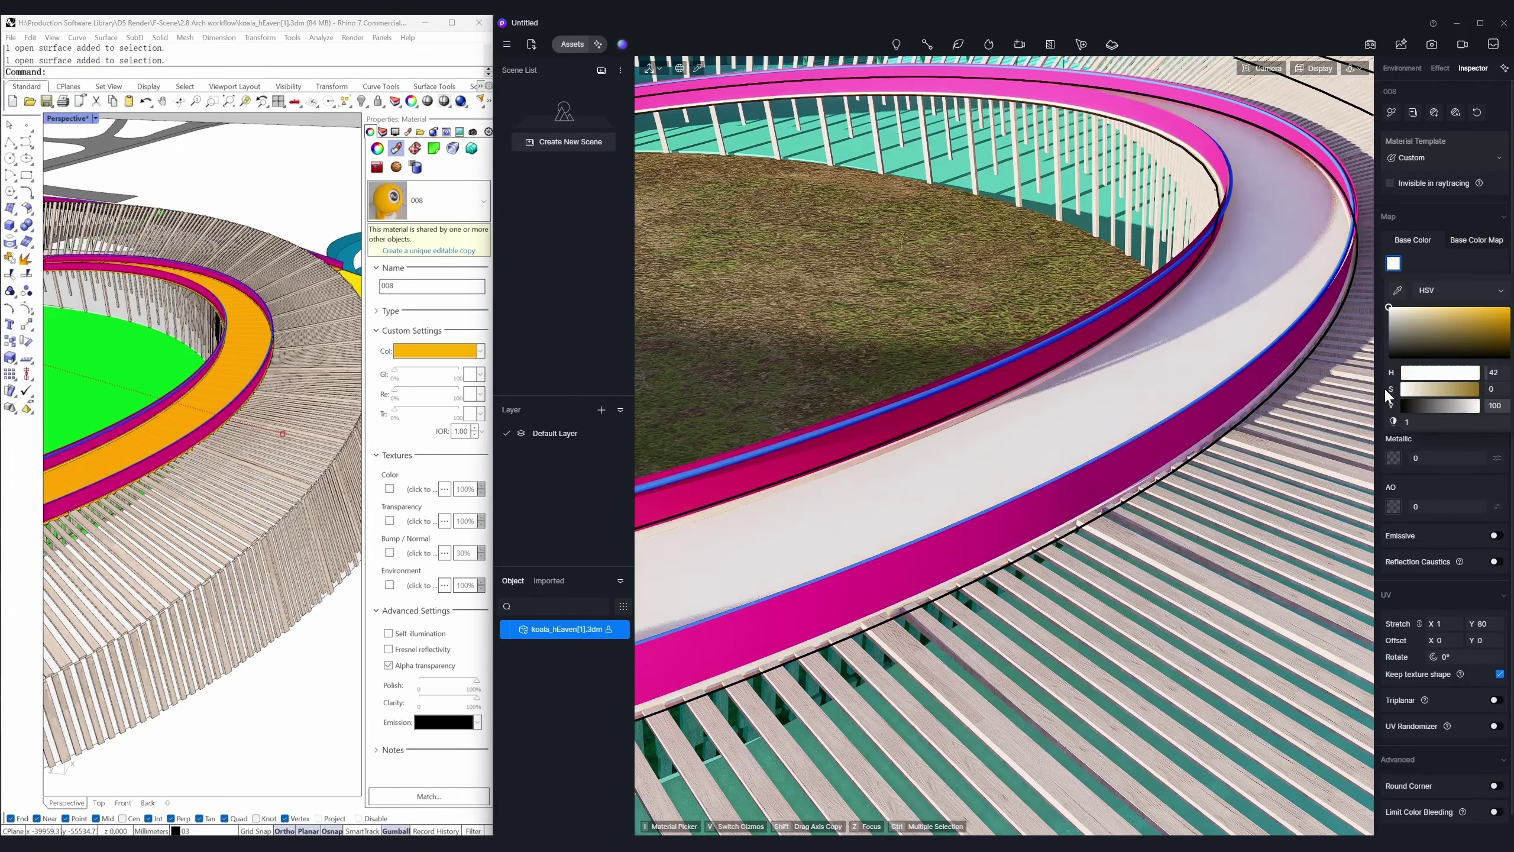
{"action": "left_click", "coordinate": [1377, 336]}
{"action": "left_click", "coordinate": [1392, 265]}
{"action": "double_click", "coordinate": [533, 128]}
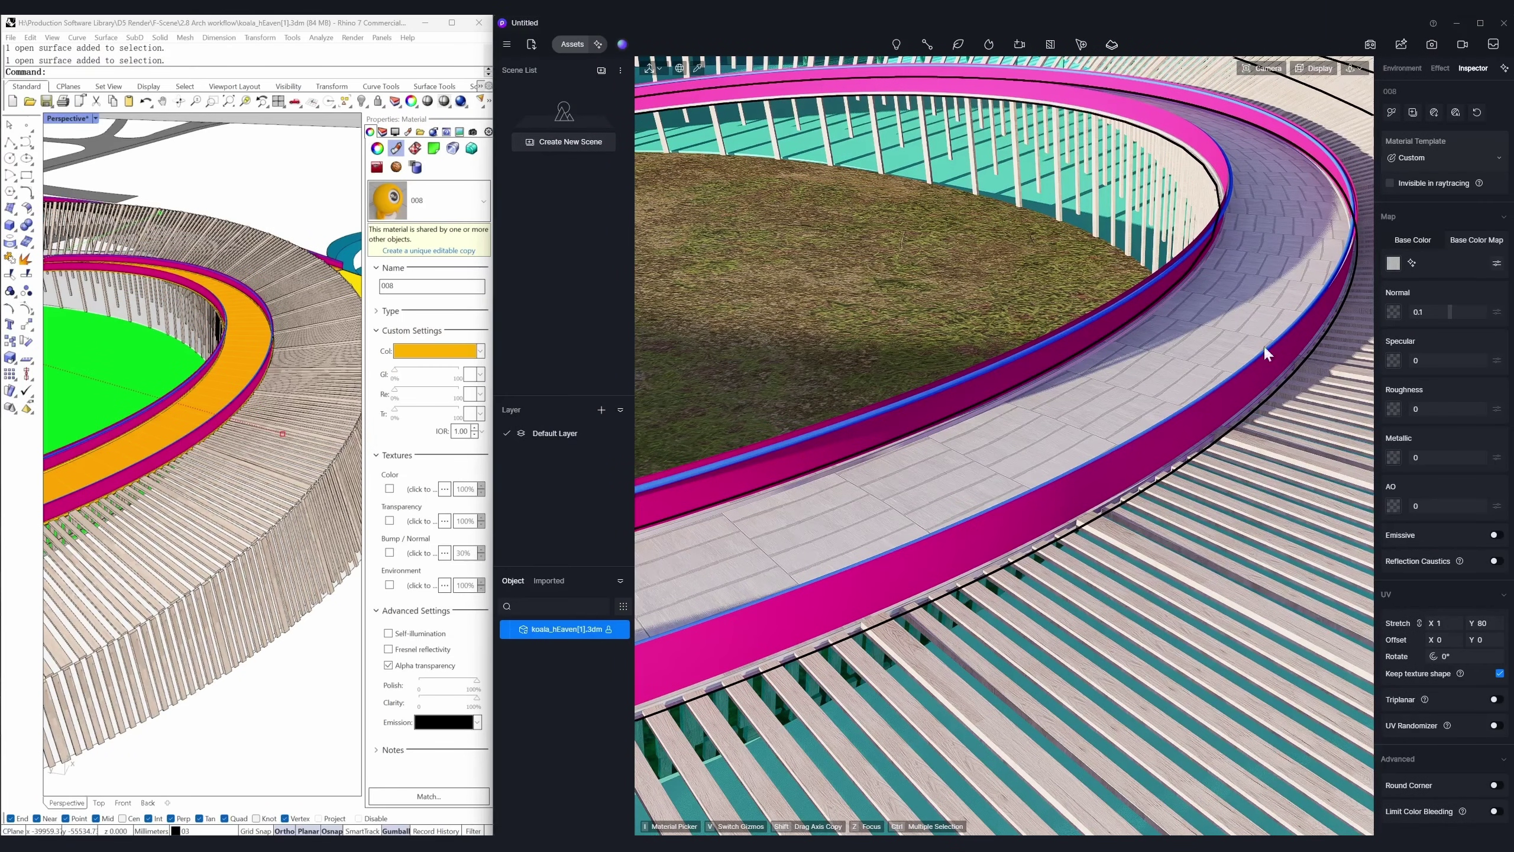
Load normal.png as the ramp material's normal map and set the normal strength to 1.
{"action": "left_click", "coordinate": [1394, 311]}
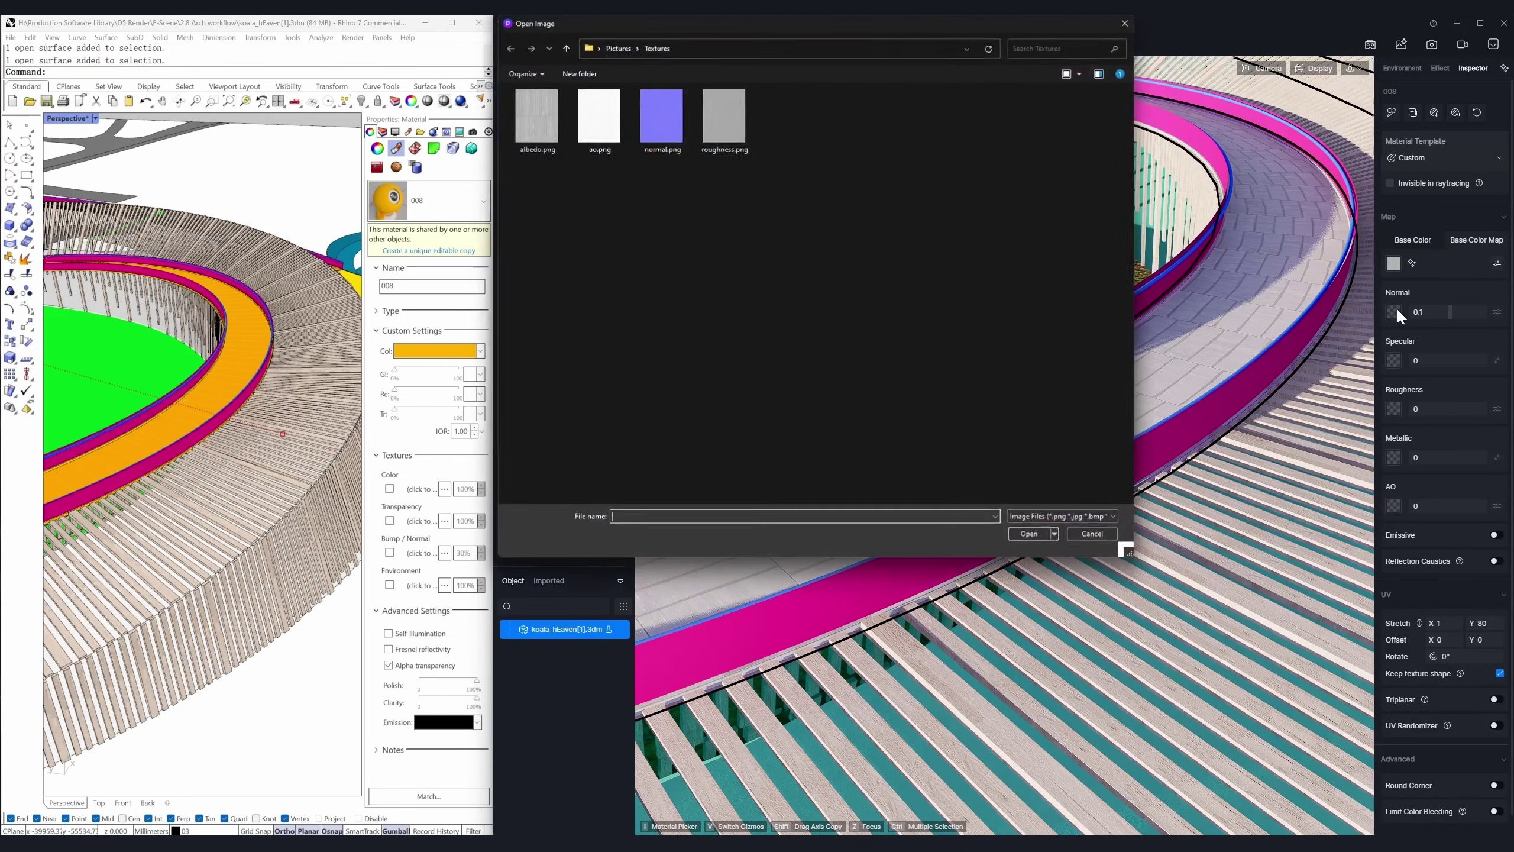
{"action": "double_click", "coordinate": [669, 140]}
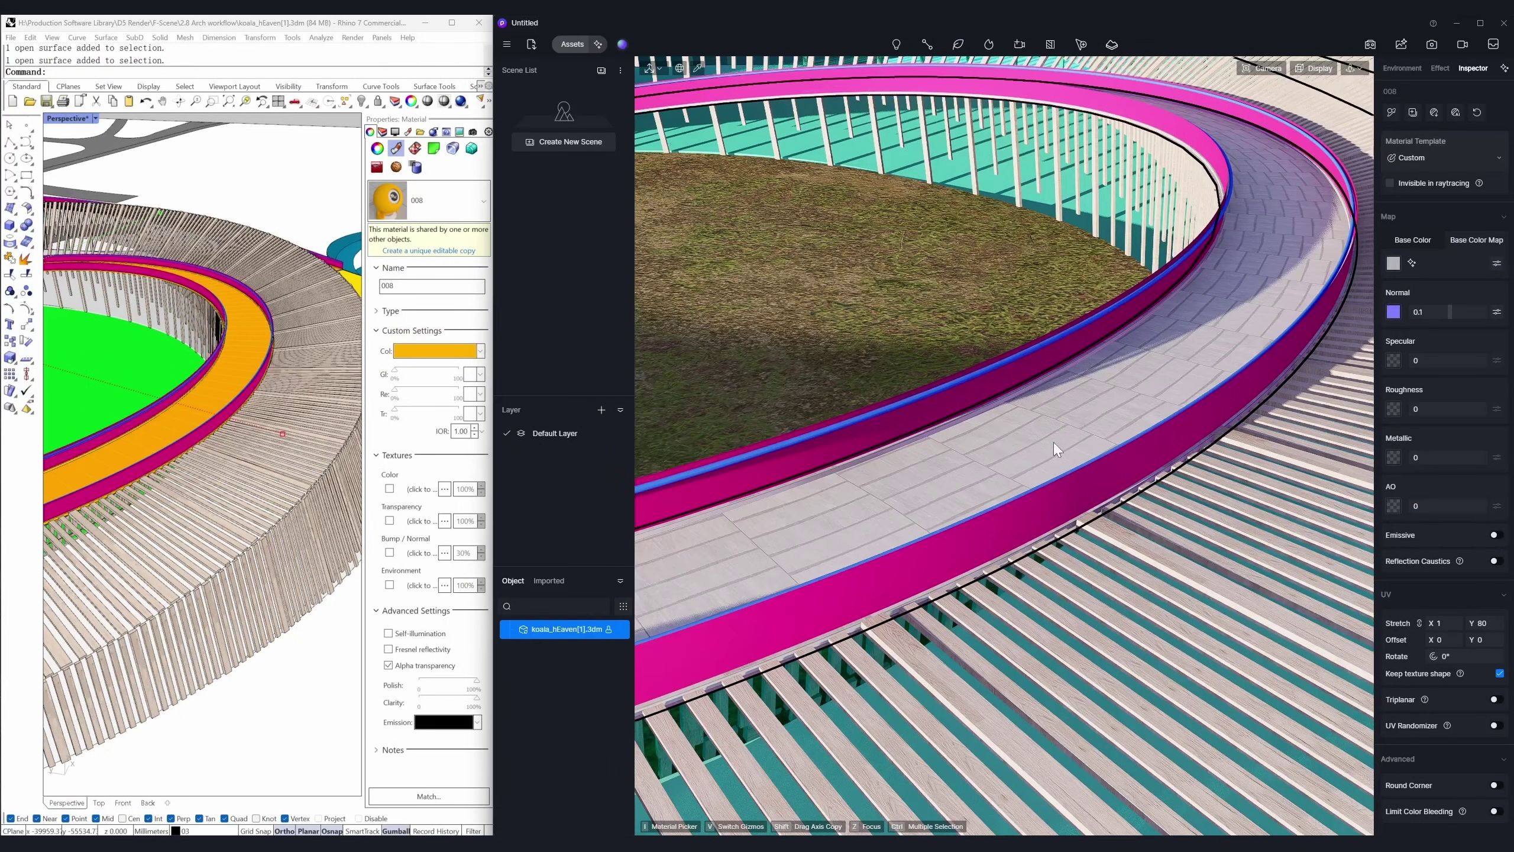
{"action": "scroll", "coordinate": [1060, 441], "scroll_direction": "up", "scroll_amount": 5}
{"action": "left_click_drag", "start_coordinate": [1451, 312], "coordinate": [1498, 318]}
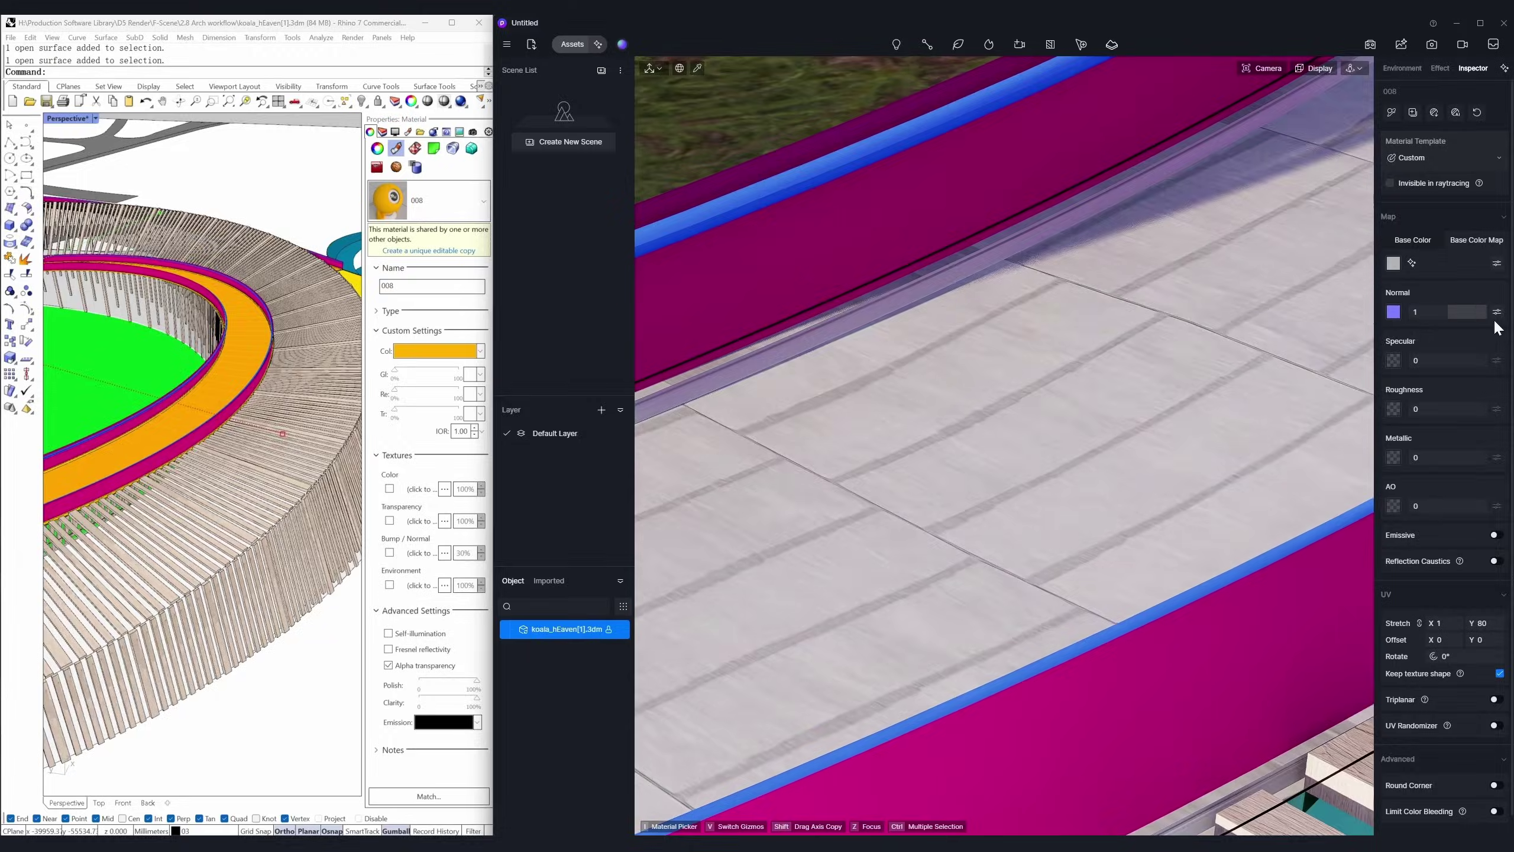
{"action": "scroll", "coordinate": [1112, 431], "scroll_direction": "down", "scroll_amount": 5}
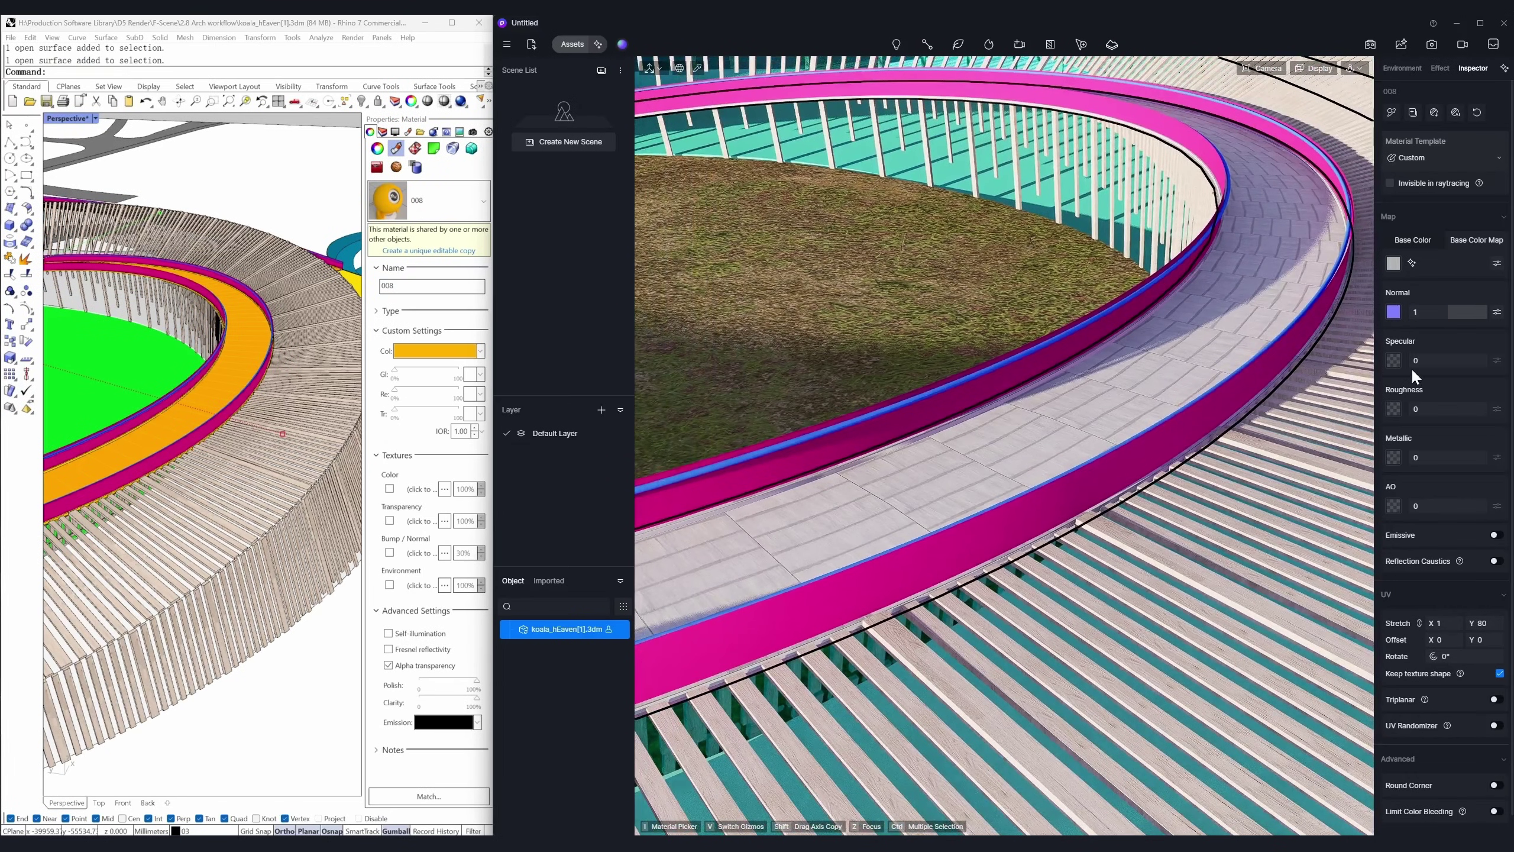
Set the ramp material's specular to 0.5, load roughness.png as its roughness map and set the roughness to 0.4.
{"action": "mouse_move", "coordinate": [1416, 364]}
{"action": "left_mouse_down"}
{"action": "mouse_move", "coordinate": [1485, 359]}
{"action": "mouse_move", "coordinate": [1444, 356]}
{"action": "left_mouse_up"}
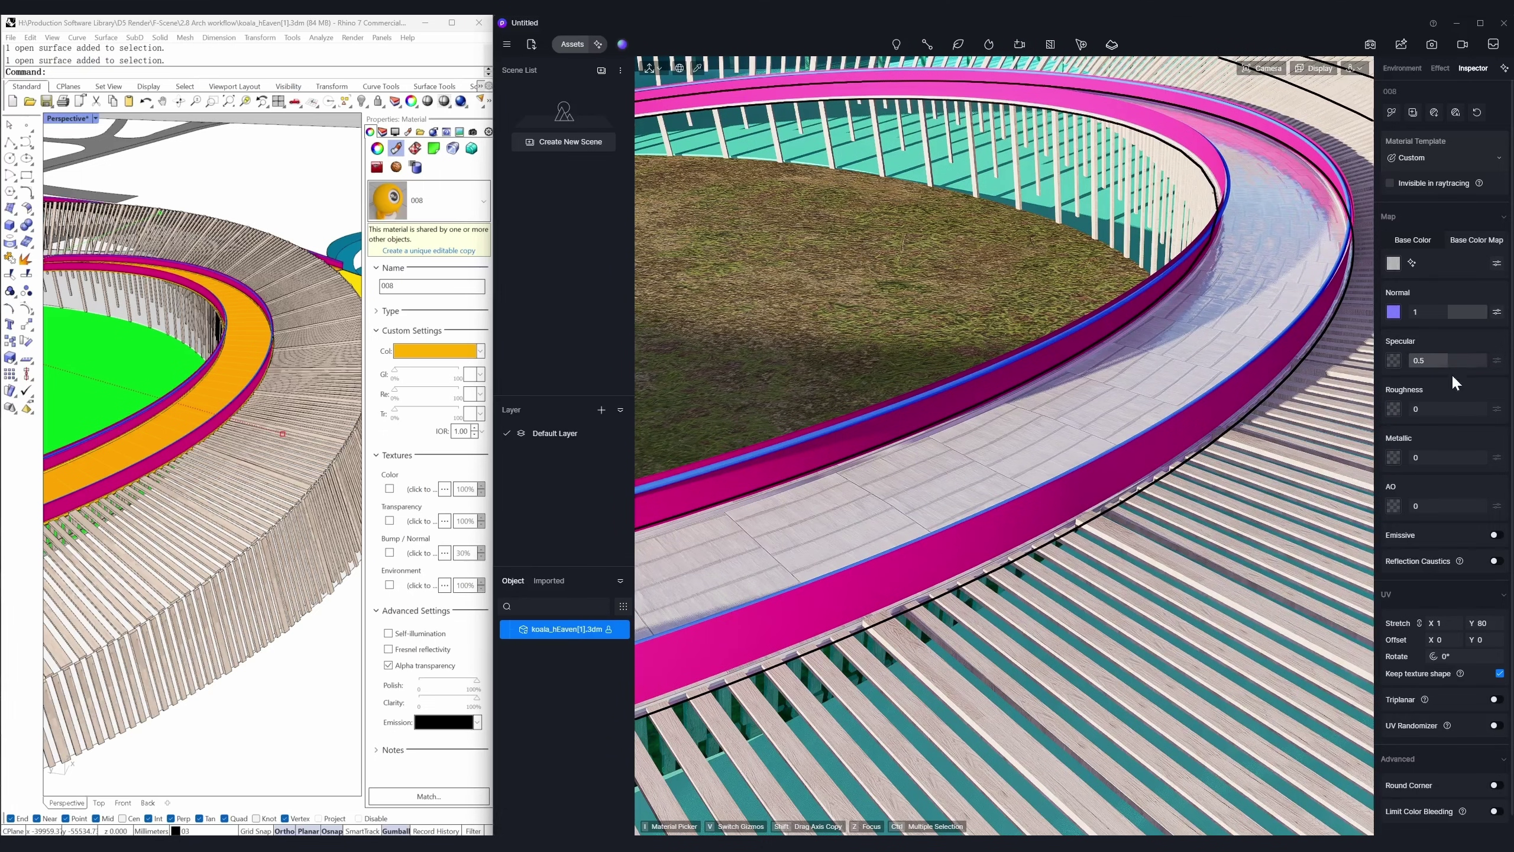
{"action": "left_click", "coordinate": [1395, 408]}
{"action": "double_click", "coordinate": [726, 156]}
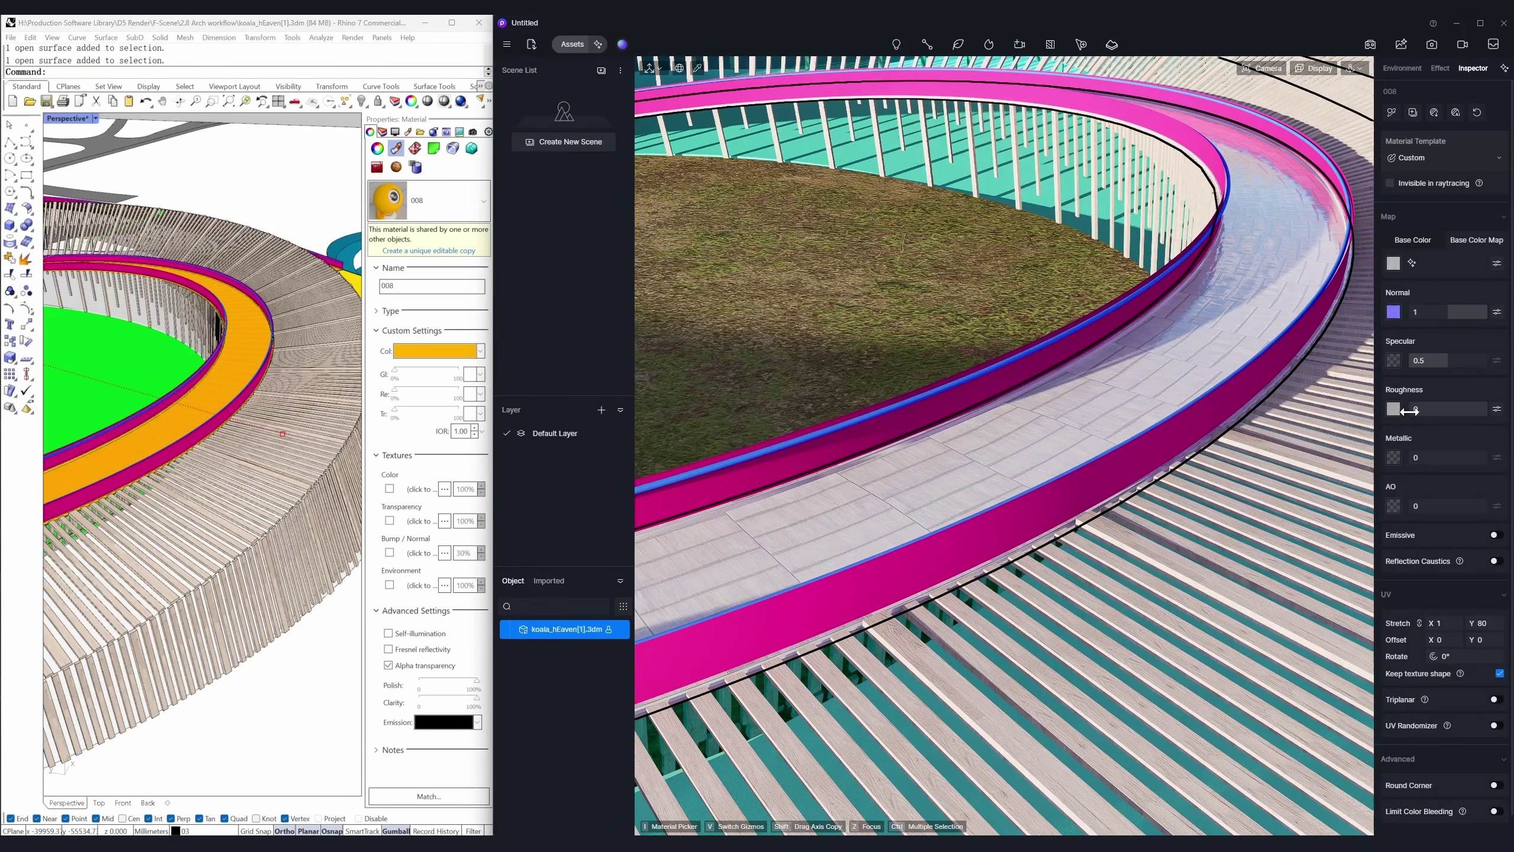
{"action": "left_click_drag", "start_coordinate": [1409, 411], "coordinate": [1445, 413]}
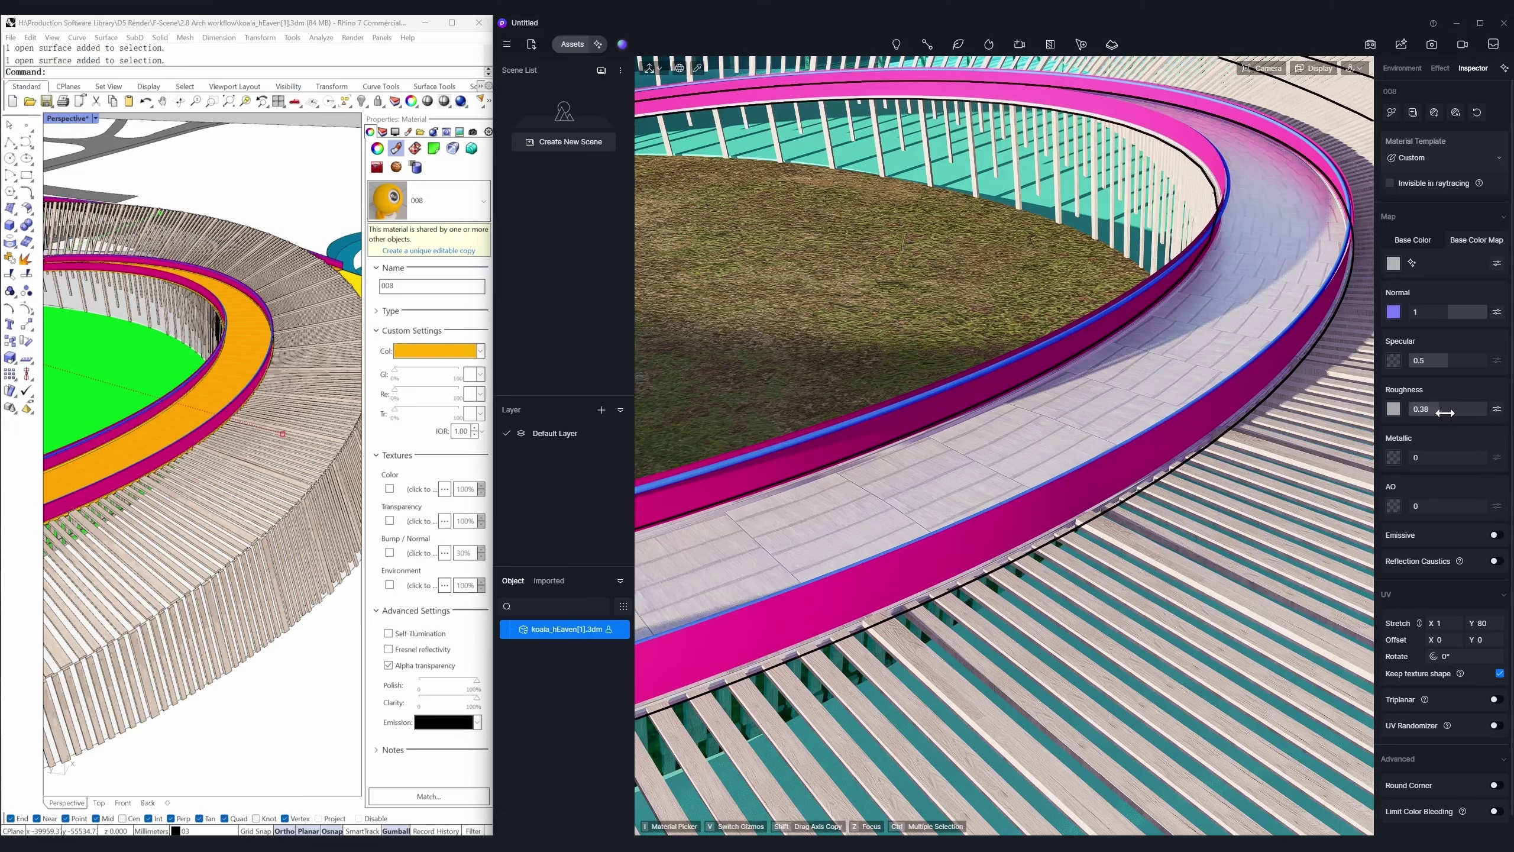
Load ao.png as the ramp material's ambient occlusion map with strength 1, and adjust the texture's UV stretch.
{"action": "left_click", "coordinate": [1393, 505]}
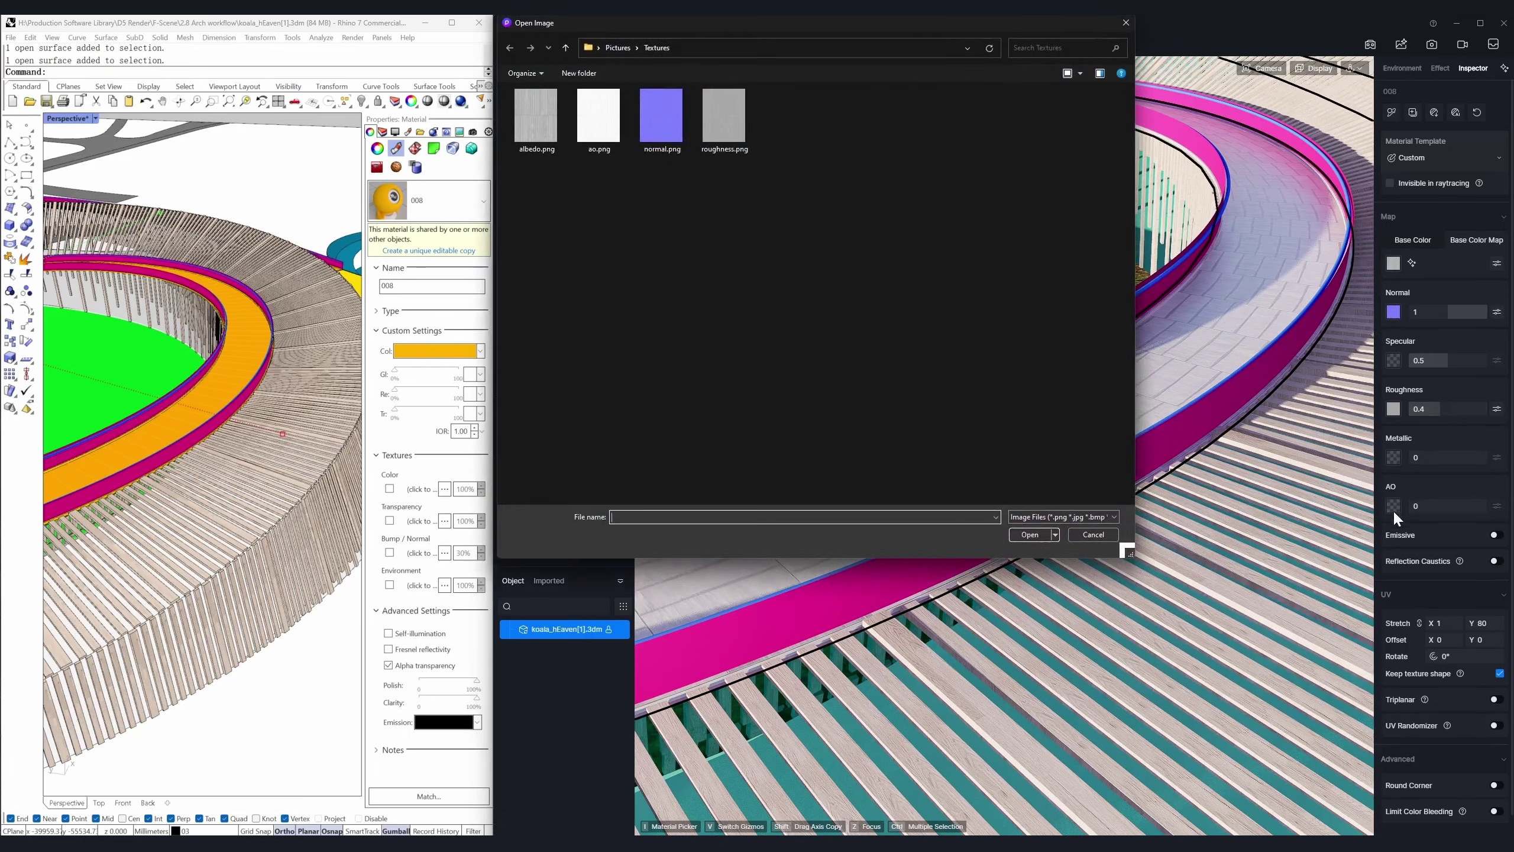
{"action": "double_click", "coordinate": [594, 126]}
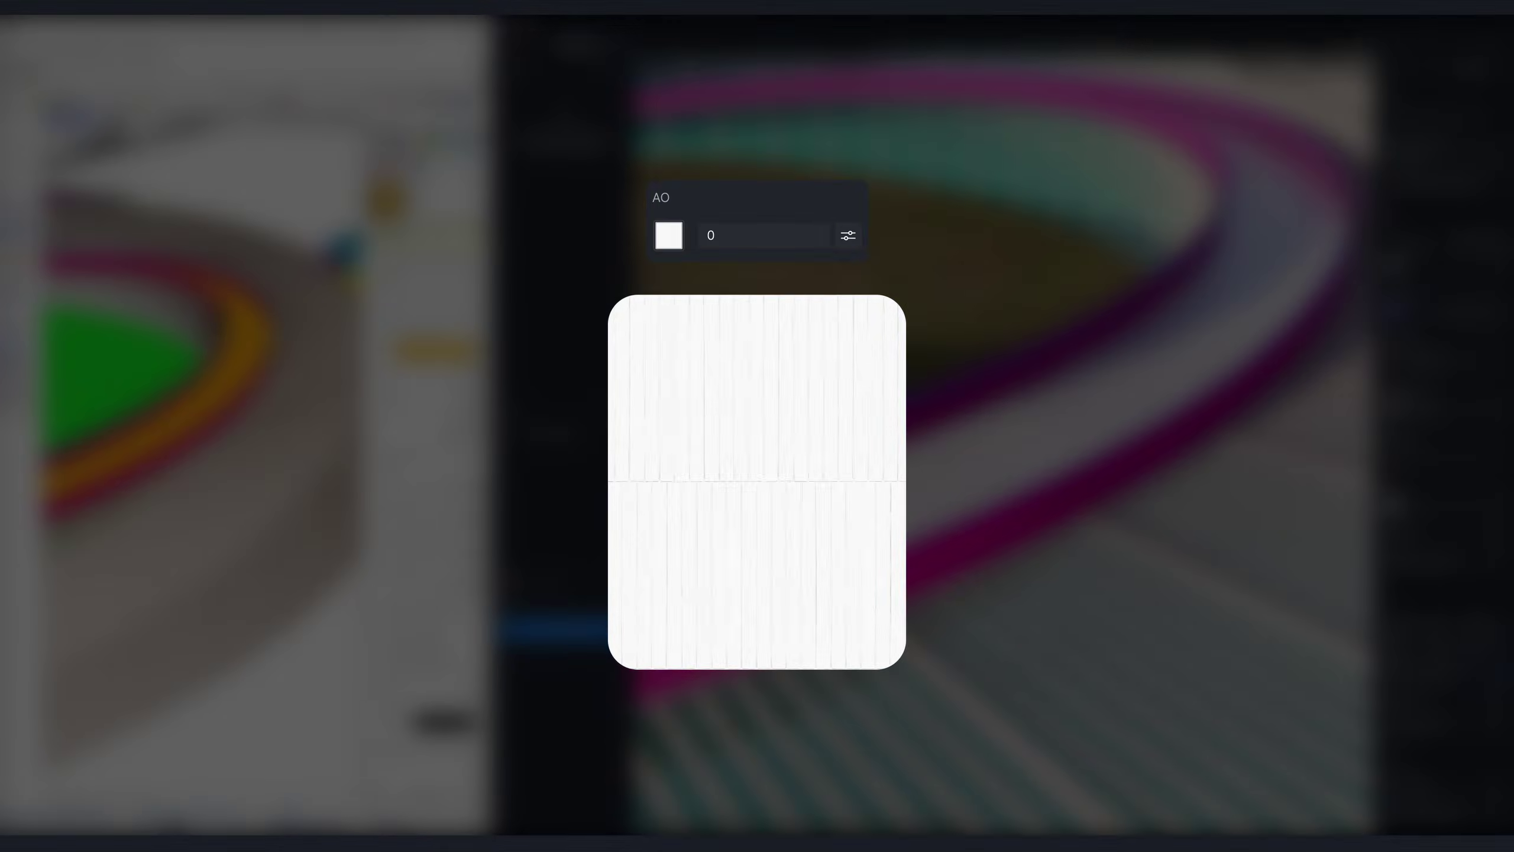
{"action": "scroll", "coordinate": [1004, 478], "scroll_direction": "up", "scroll_amount": 8}
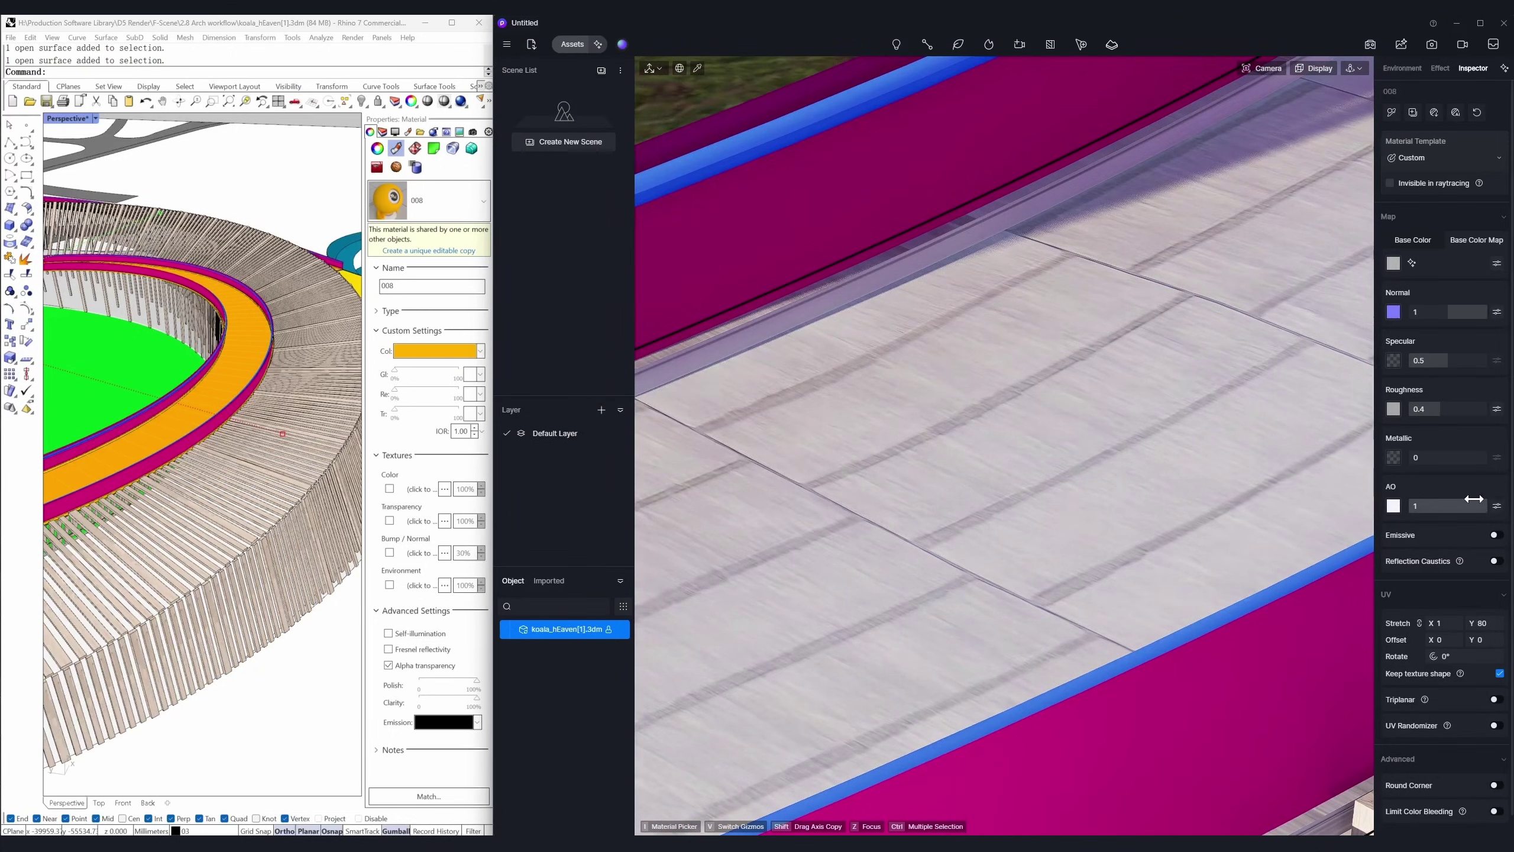
{"action": "scroll", "coordinate": [1071, 447], "scroll_direction": "down", "scroll_amount": 5}
{"action": "mouse_move", "coordinate": [1443, 625]}
{"action": "left_mouse_down"}
{"action": "mouse_move", "coordinate": [1419, 625]}
{"action": "mouse_move", "coordinate": [1442, 624]}
{"action": "left_mouse_up"}
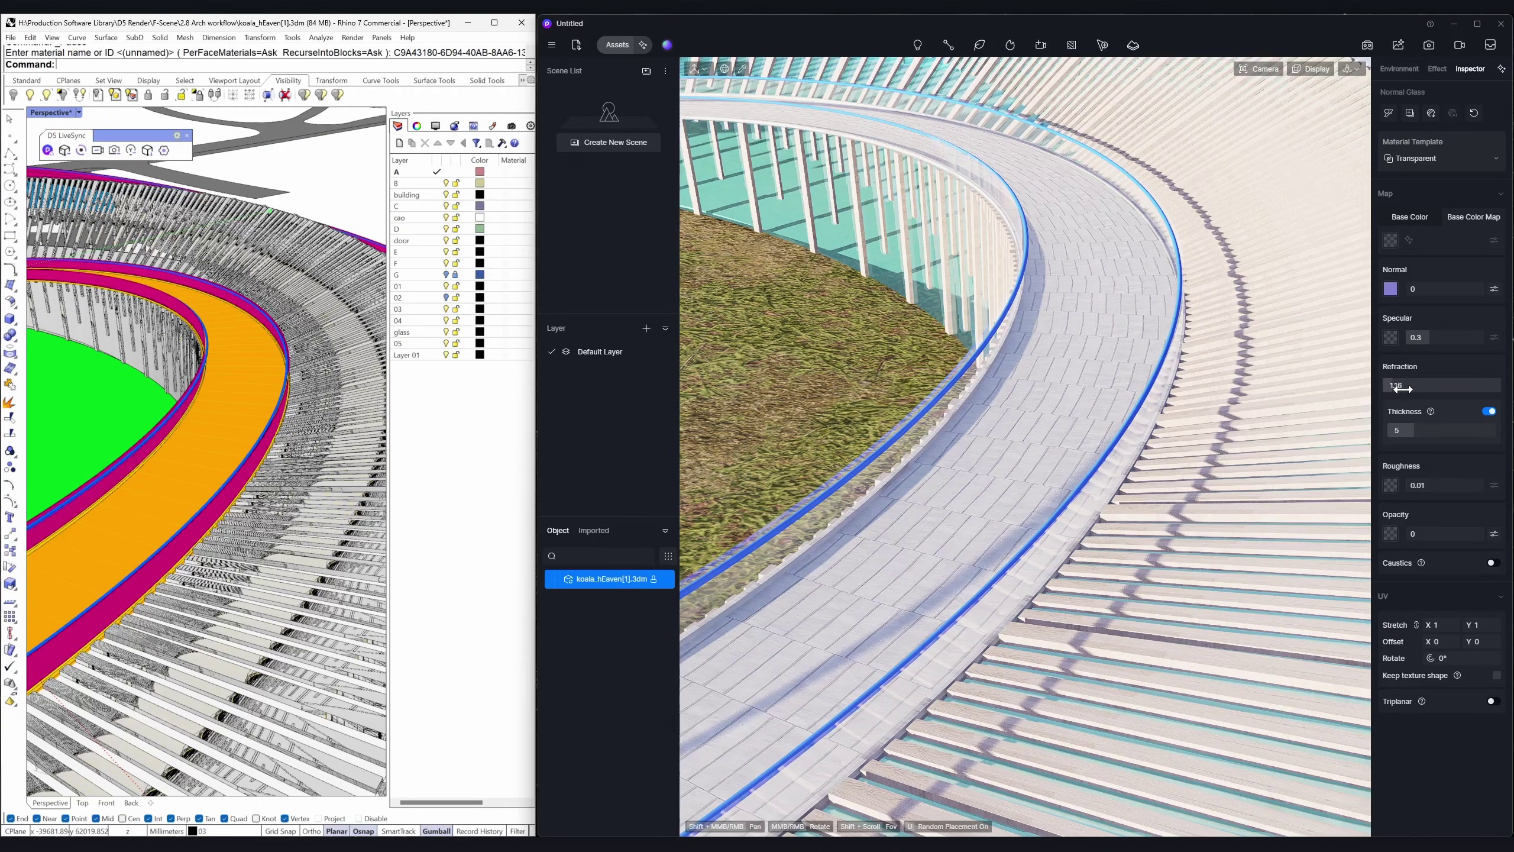
Adjust the opacity of the ramp railings' transparent glass material.
{"action": "left_click_drag", "start_coordinate": [1447, 532], "coordinate": [1458, 536]}
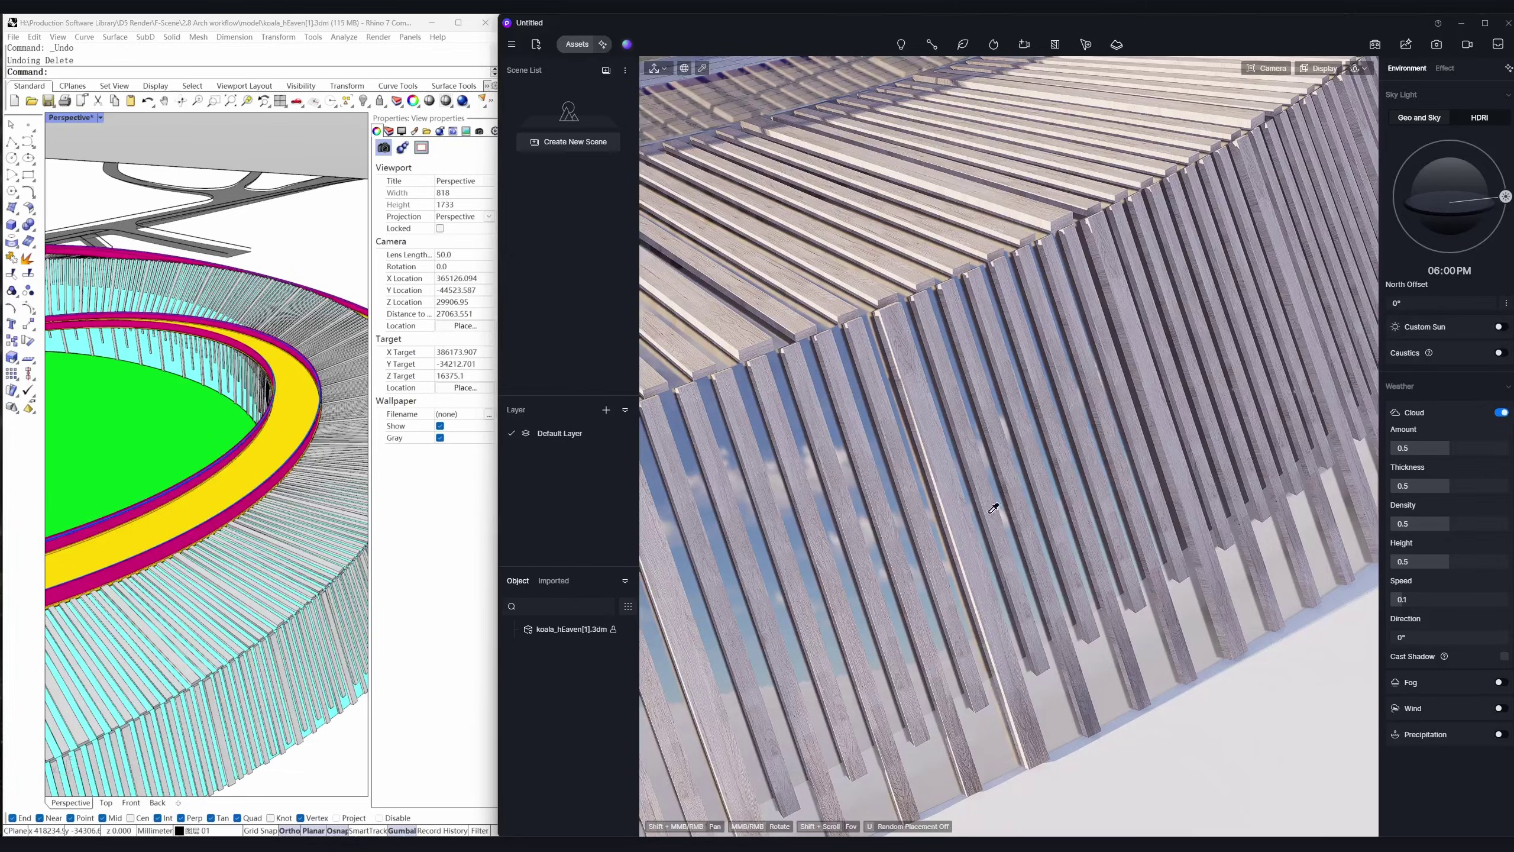
Tint the wood slats' base colours in warm brown tones, using hue 31 at full value for the first slat group.
{"action": "left_click", "coordinate": [1397, 263]}
{"action": "left_click_drag", "start_coordinate": [1414, 374], "coordinate": [1419, 374]}
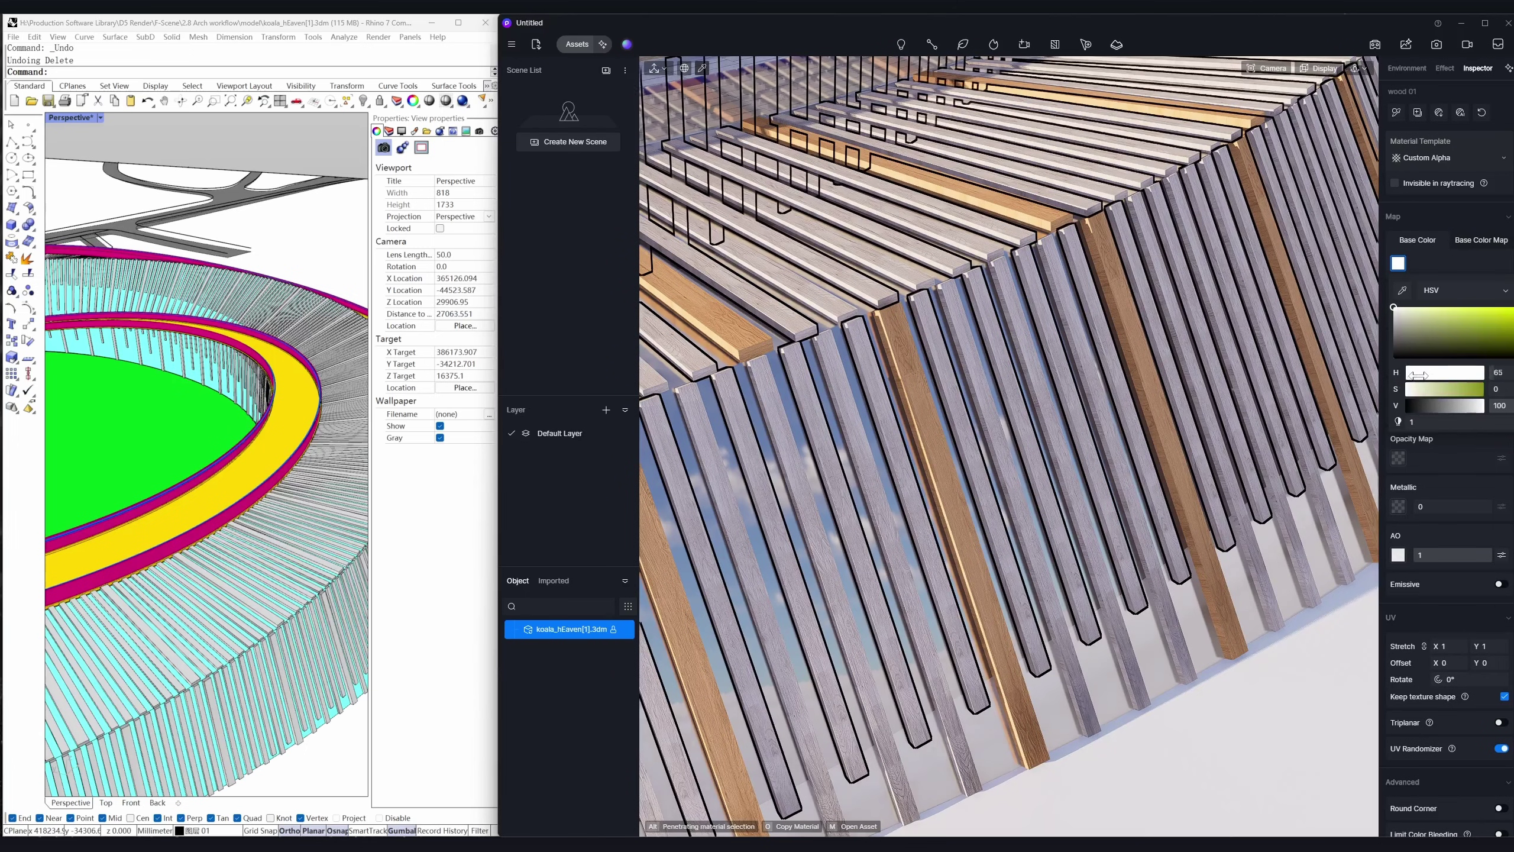
{"action": "left_click_drag", "start_coordinate": [1408, 389], "coordinate": [1449, 391]}
{"action": "left_click", "coordinate": [1240, 392]}
{"action": "left_click", "coordinate": [1398, 263]}
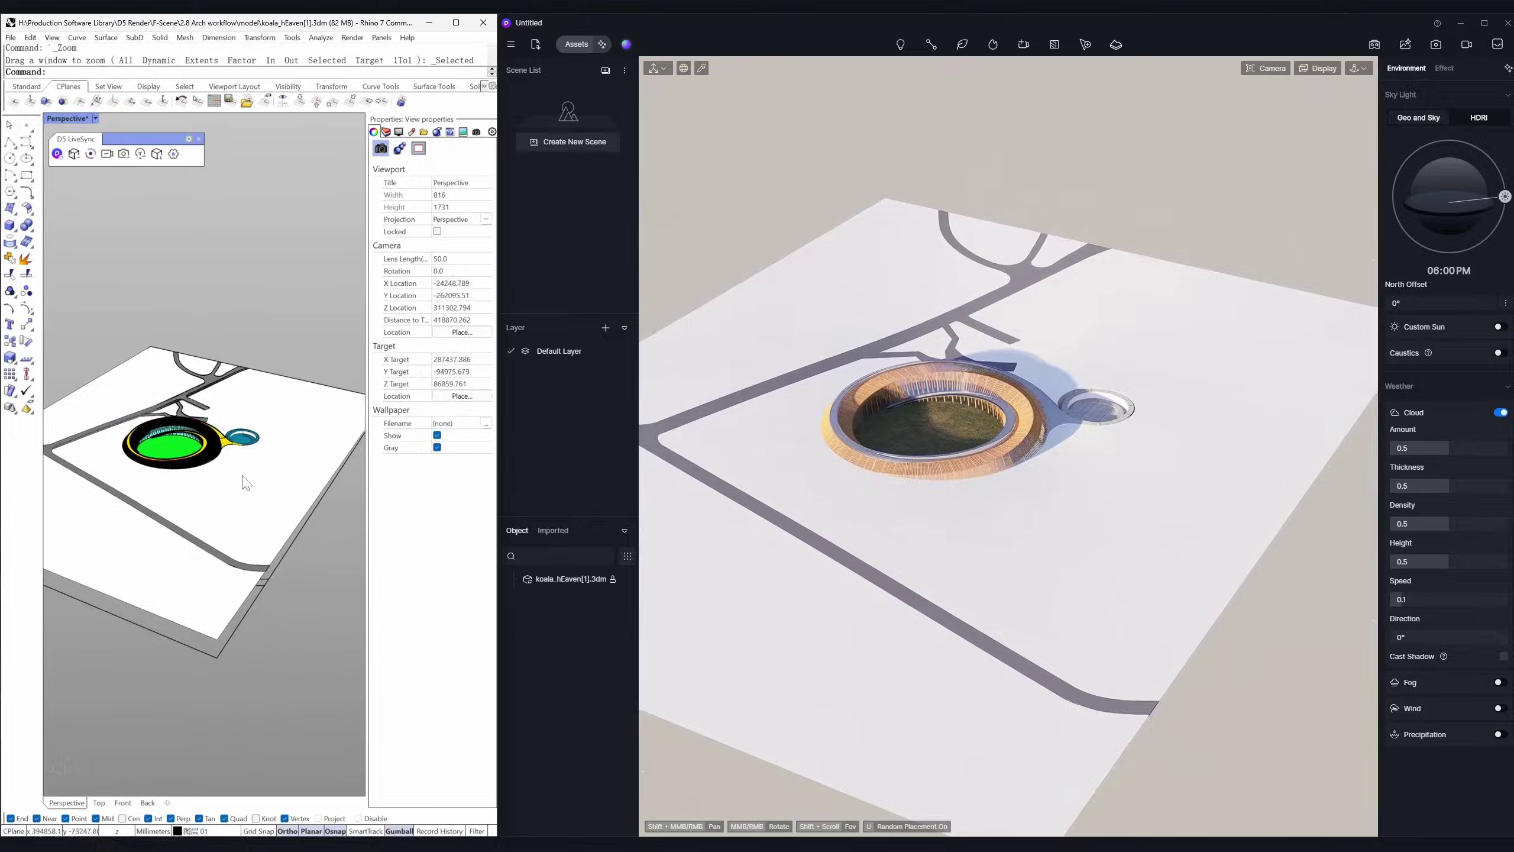
{"action": "scroll", "coordinate": [266, 475], "scroll_direction": "up", "scroll_amount": 3}
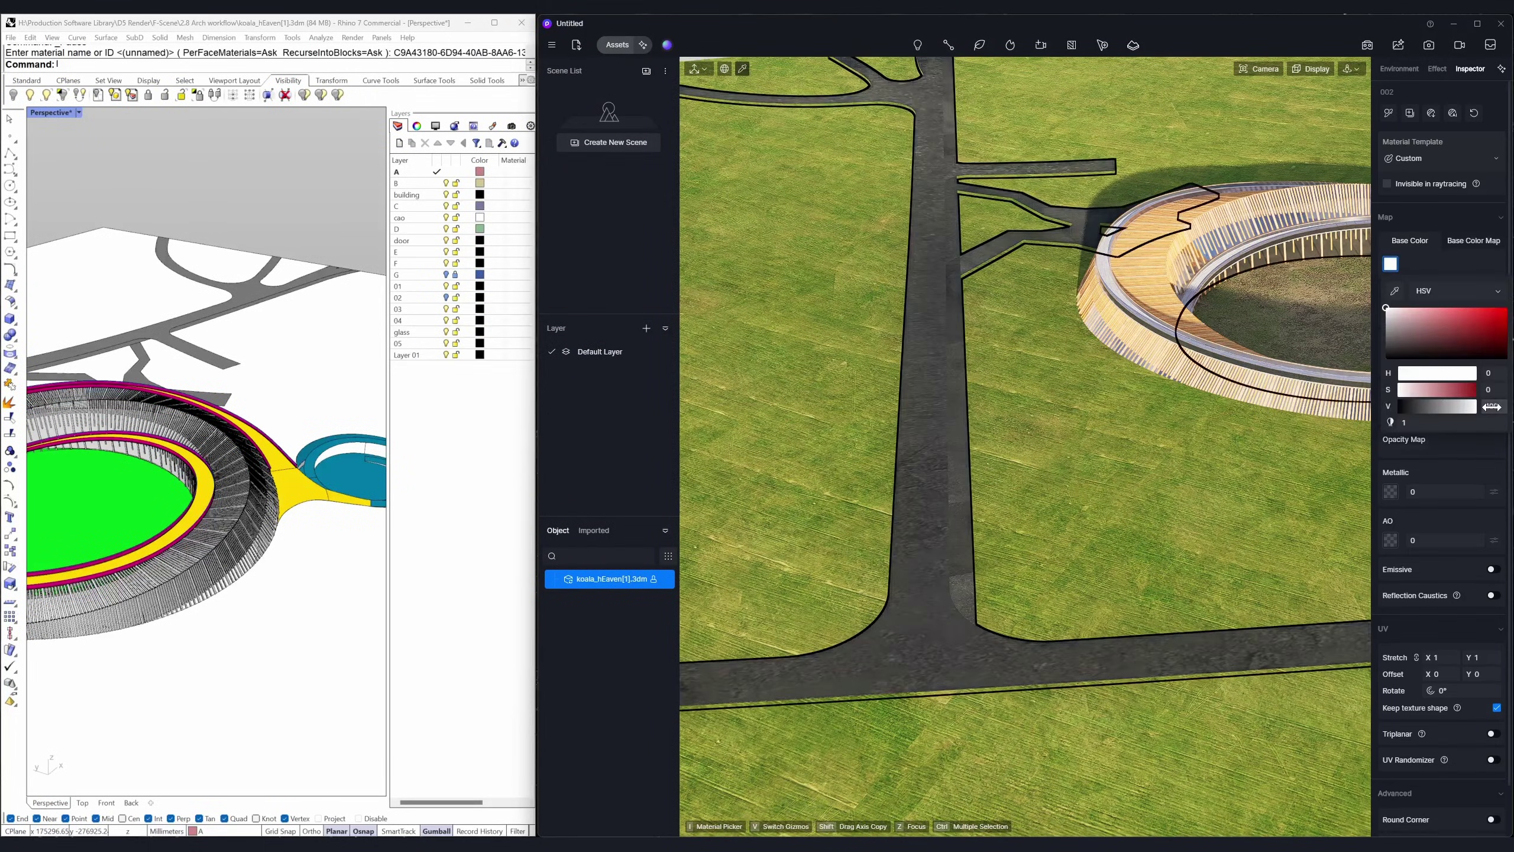
Set the road material's roughness to 0.89.
{"action": "left_click_drag", "start_coordinate": [1437, 424], "coordinate": [1480, 426]}
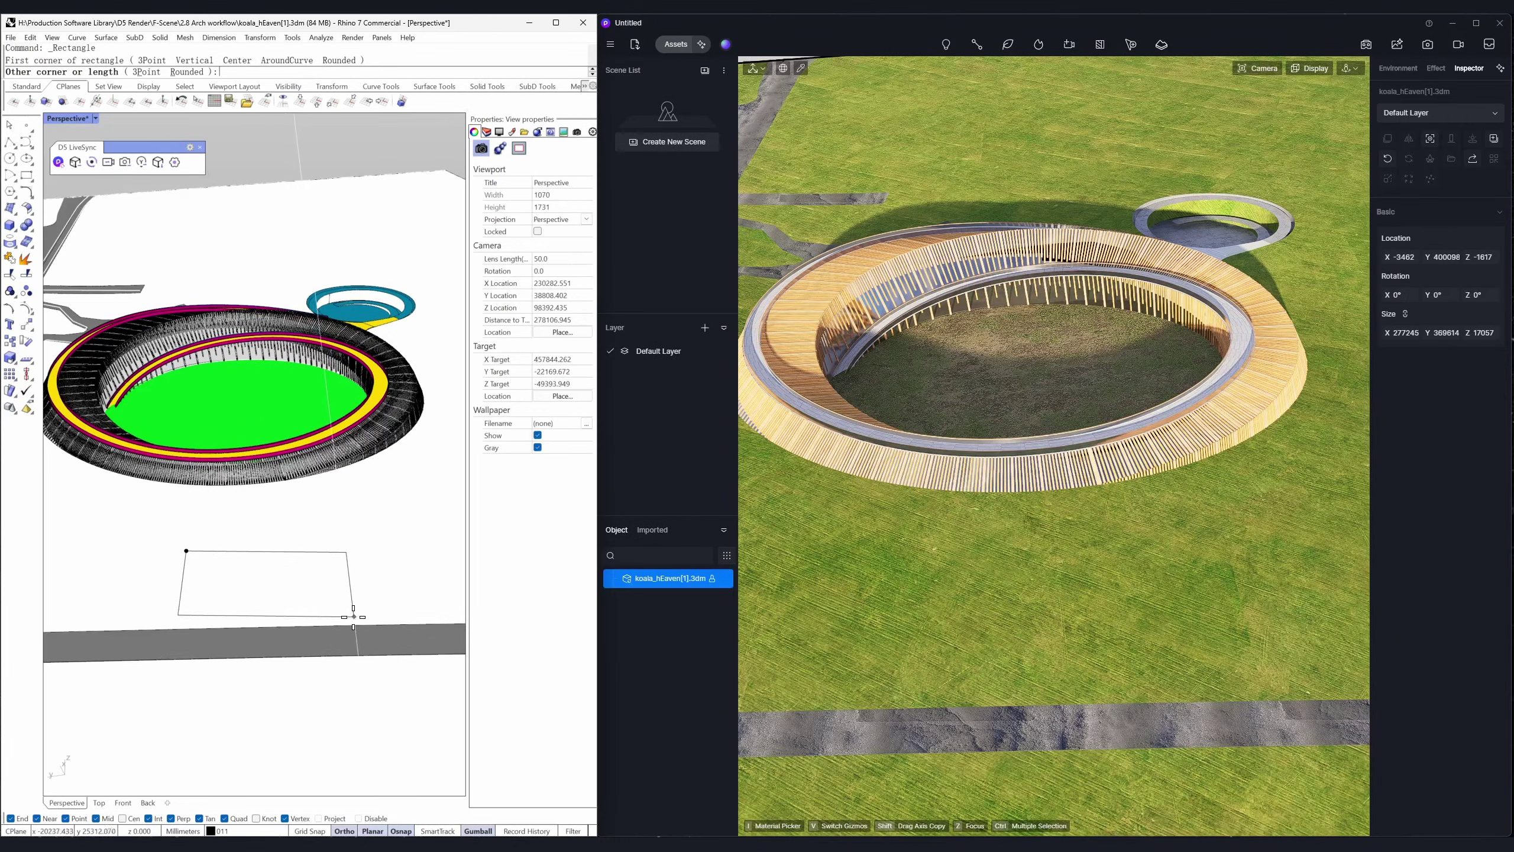
In Rhino, draw a rectangle between the stadium and the road and extrude it into a low solid block.
{"action": "left_click", "coordinate": [354, 617]}
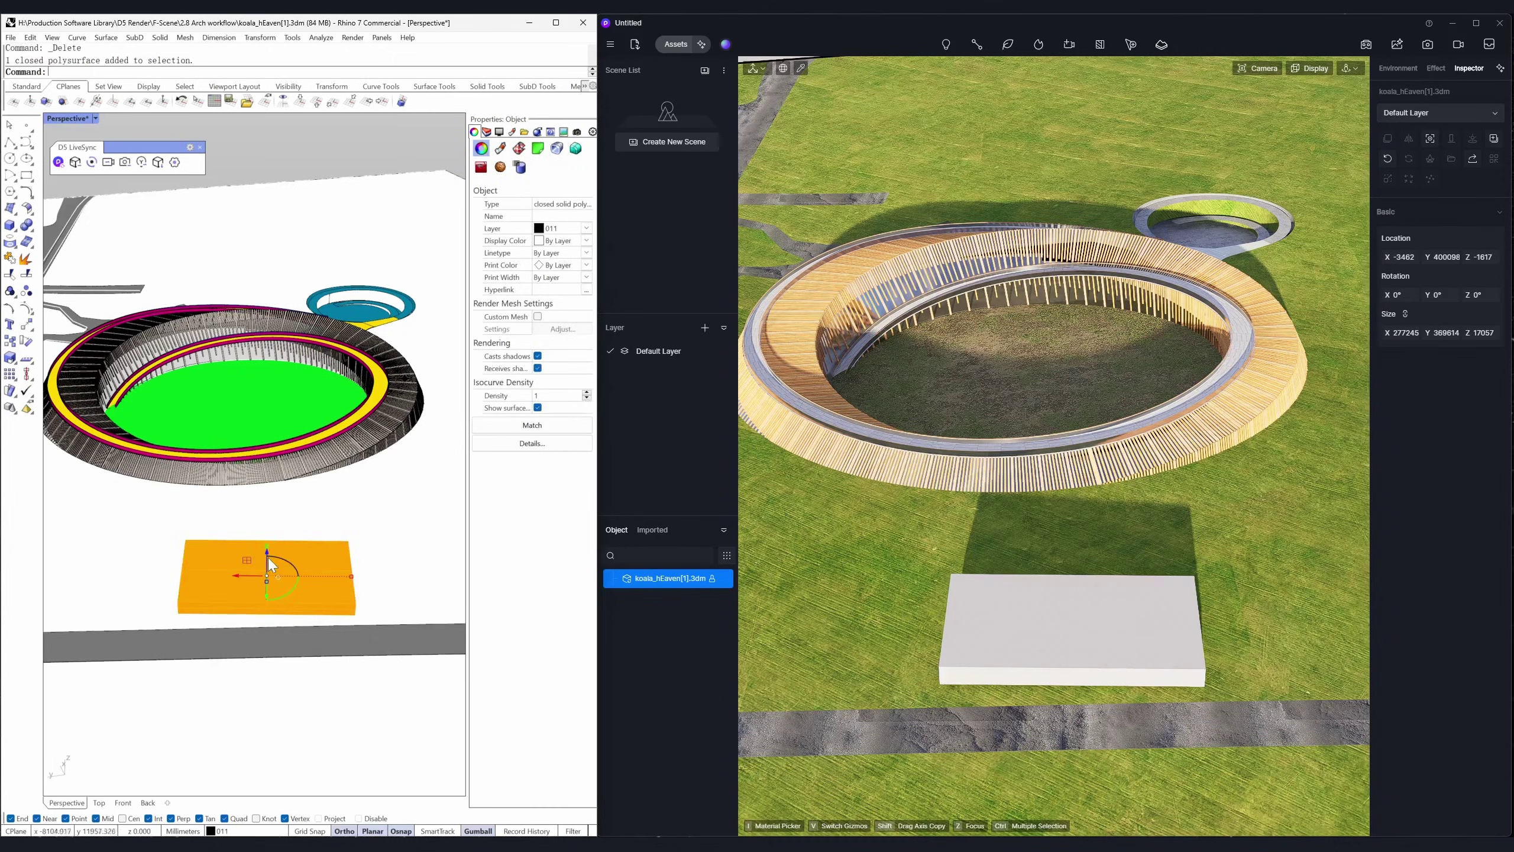
{"action": "left_click", "coordinate": [297, 567]}
{"action": "key", "text": "Escape"}
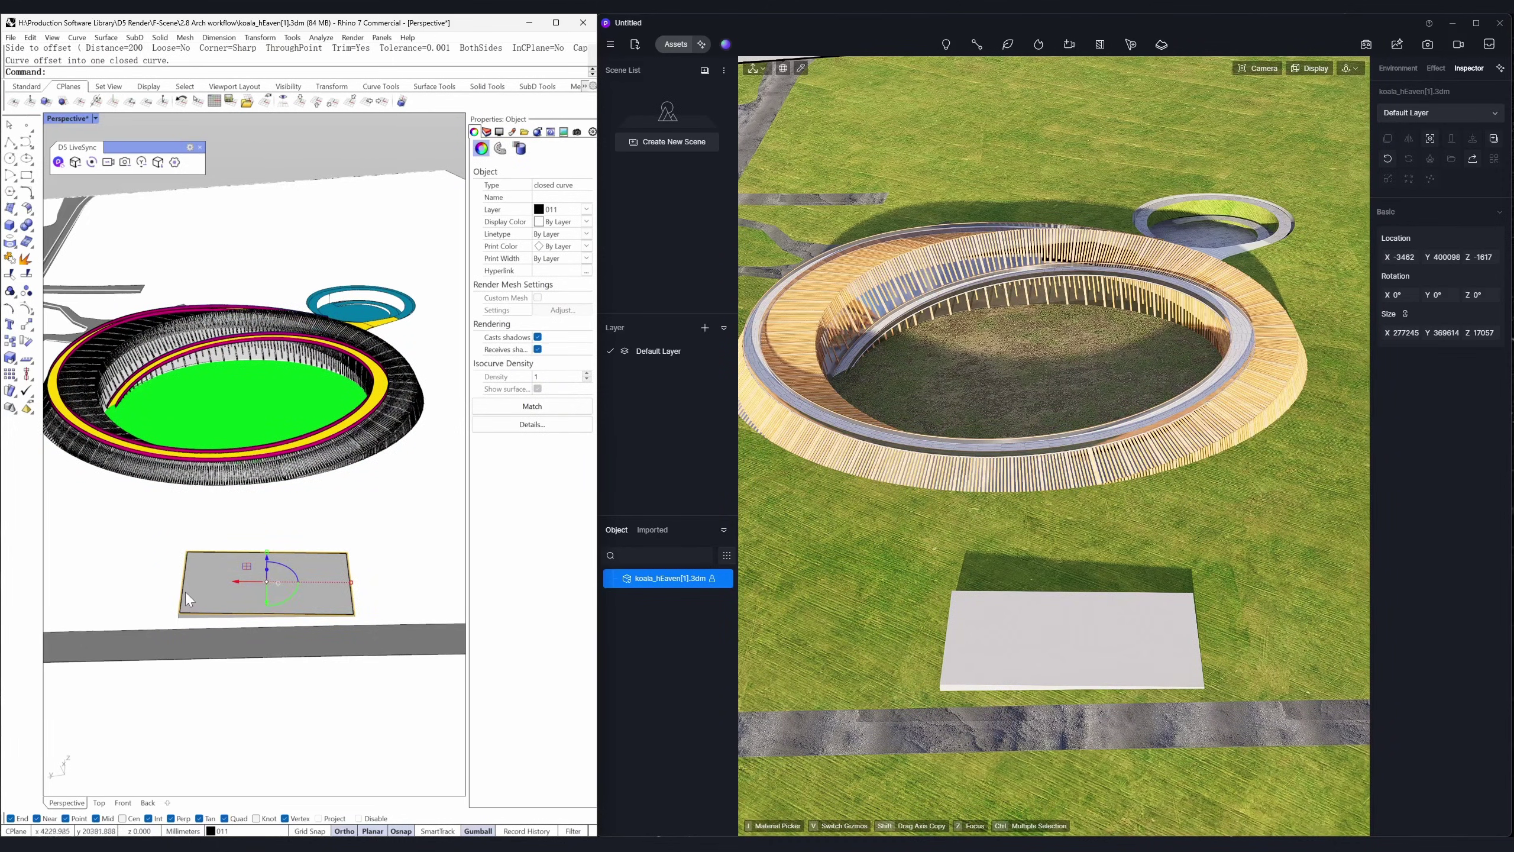
Recess the block's top with a Boolean Difference, leaving a thin raised rim around the flat roof.
{"action": "left_click", "coordinate": [221, 591]}
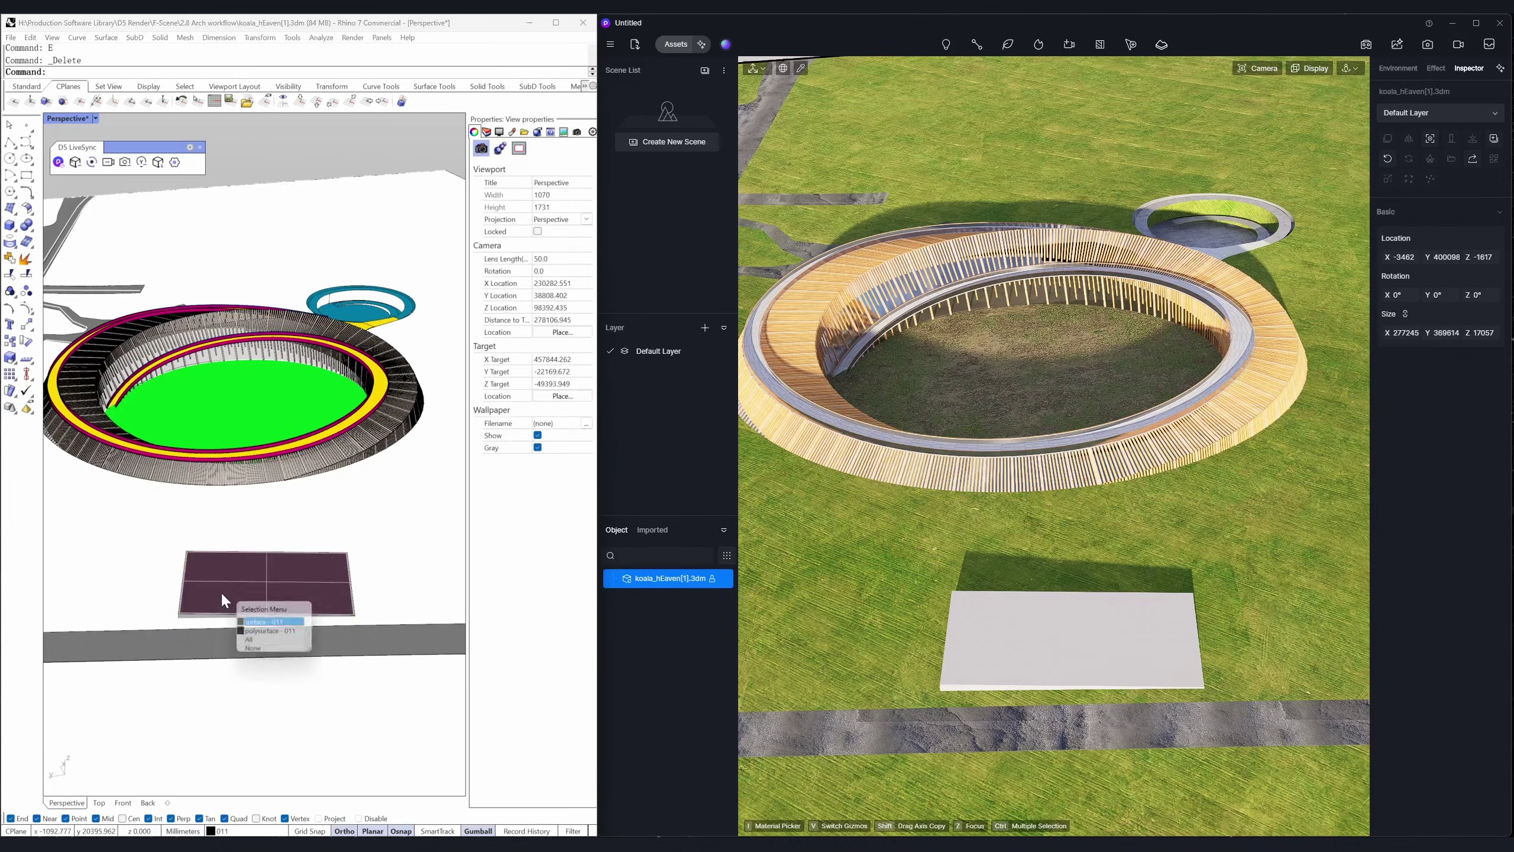
{"action": "left_click", "coordinate": [261, 621]}
{"action": "left_click_drag", "start_coordinate": [267, 569], "coordinate": [267, 565]}
{"action": "left_click", "coordinate": [264, 563]}
{"action": "left_click", "coordinate": [198, 587]}
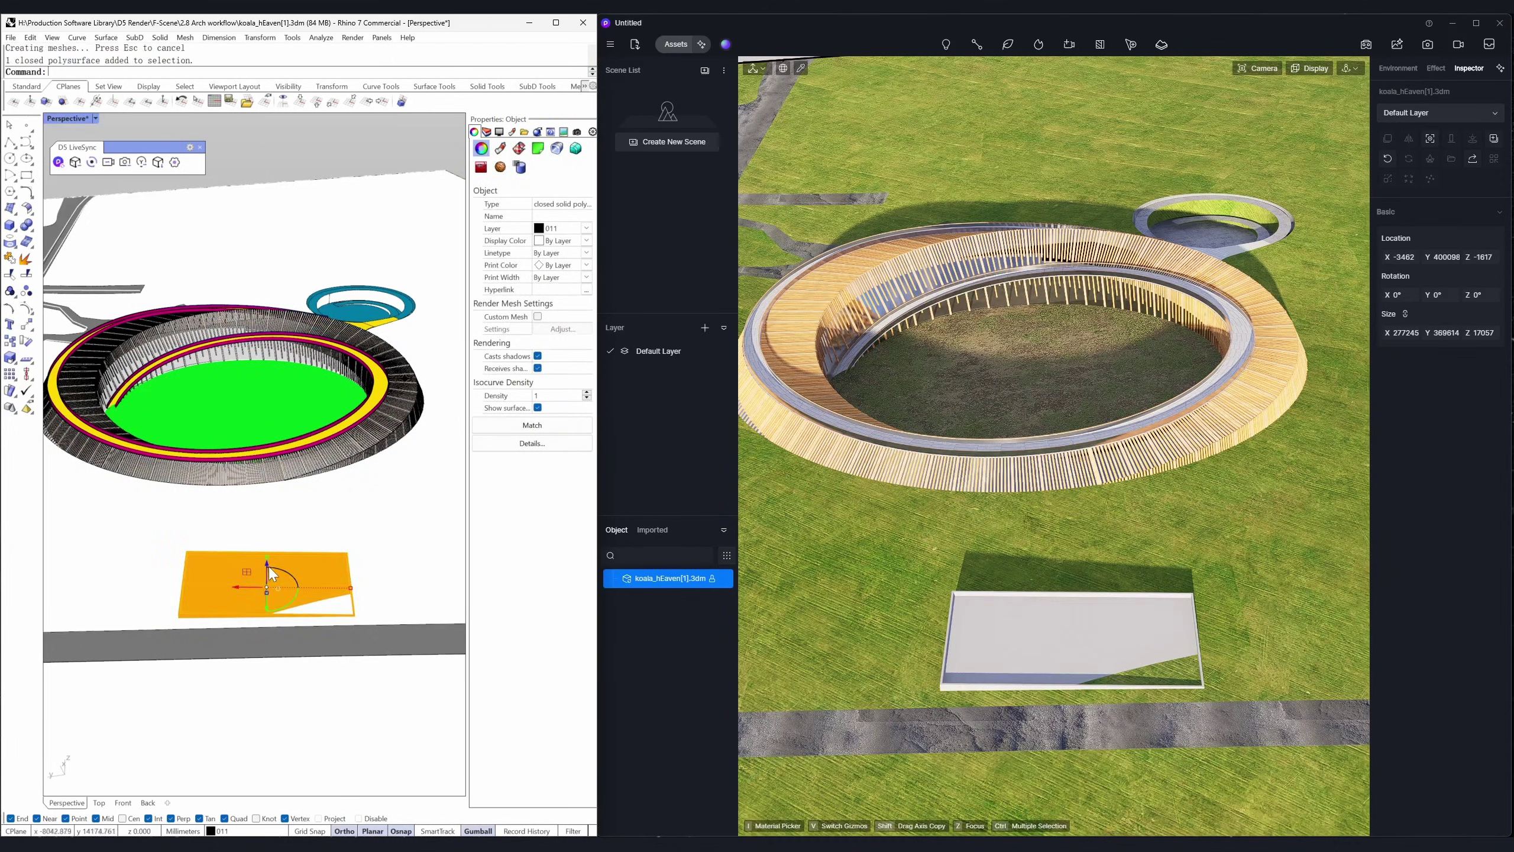
{"action": "left_click_drag", "start_coordinate": [267, 570], "coordinate": [268, 563]}
Add a small box on the flat roof near its corner and duplicate it alongside.
{"action": "left_click", "coordinate": [248, 516]}
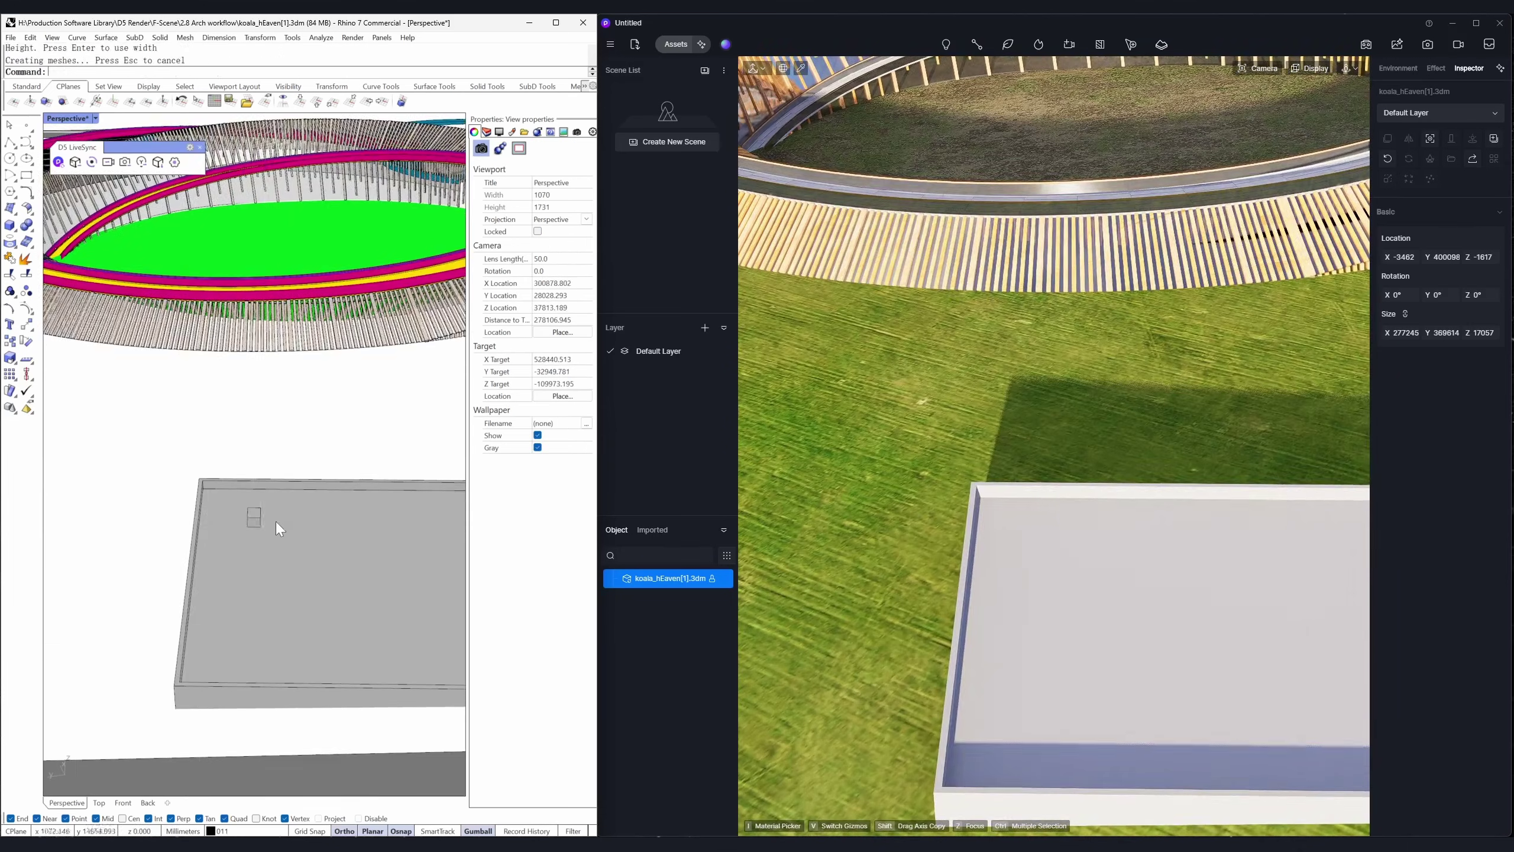
{"action": "left_click", "coordinate": [149, 514]}
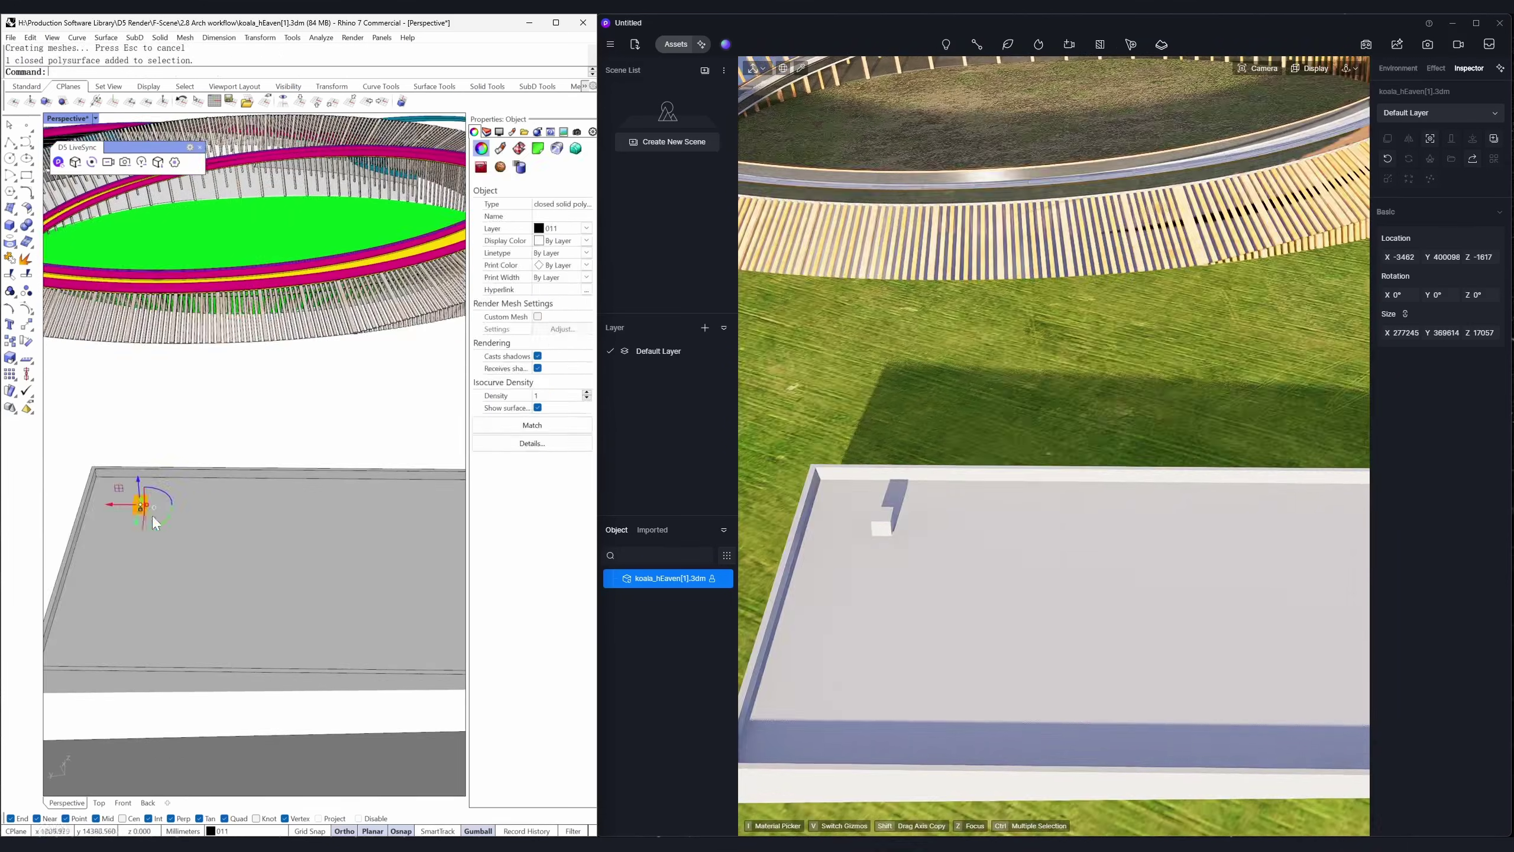
{"action": "left_click_drag", "start_coordinate": [114, 504], "coordinate": [162, 504], "text": "alt"}
{"action": "key", "text": "Escape"}
{"action": "scroll", "coordinate": [224, 524], "scroll_direction": "down", "scroll_amount": 12}
Place a copy of the grouped flat-roofed block and its two small boxes beside the original.
{"action": "left_click", "coordinate": [187, 553]}
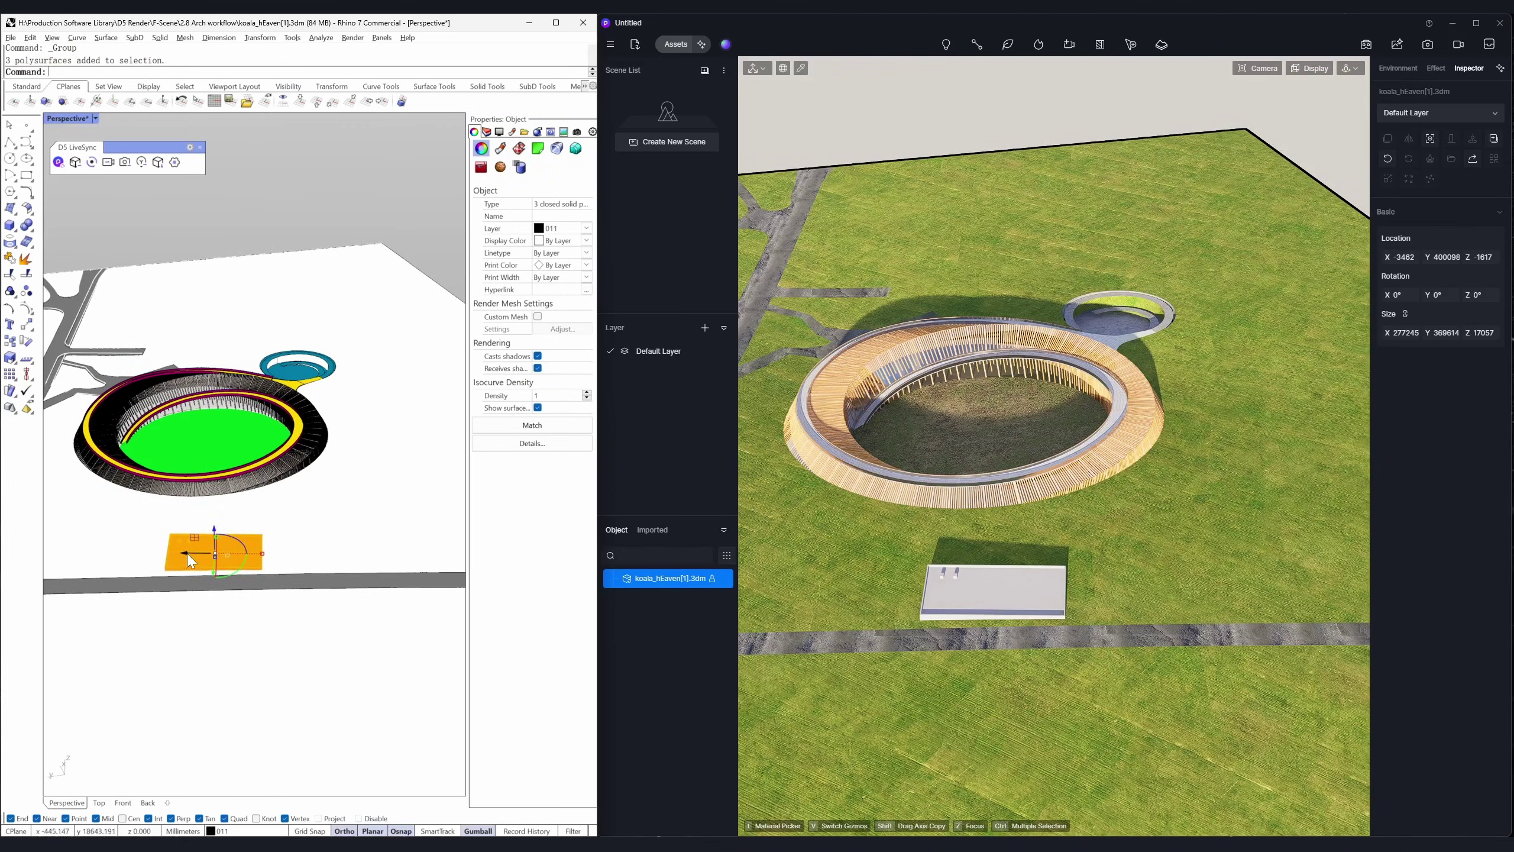
{"action": "left_click_drag", "start_coordinate": [188, 560], "coordinate": [323, 533]}
{"action": "key", "text": "ctrl+shift+e"}
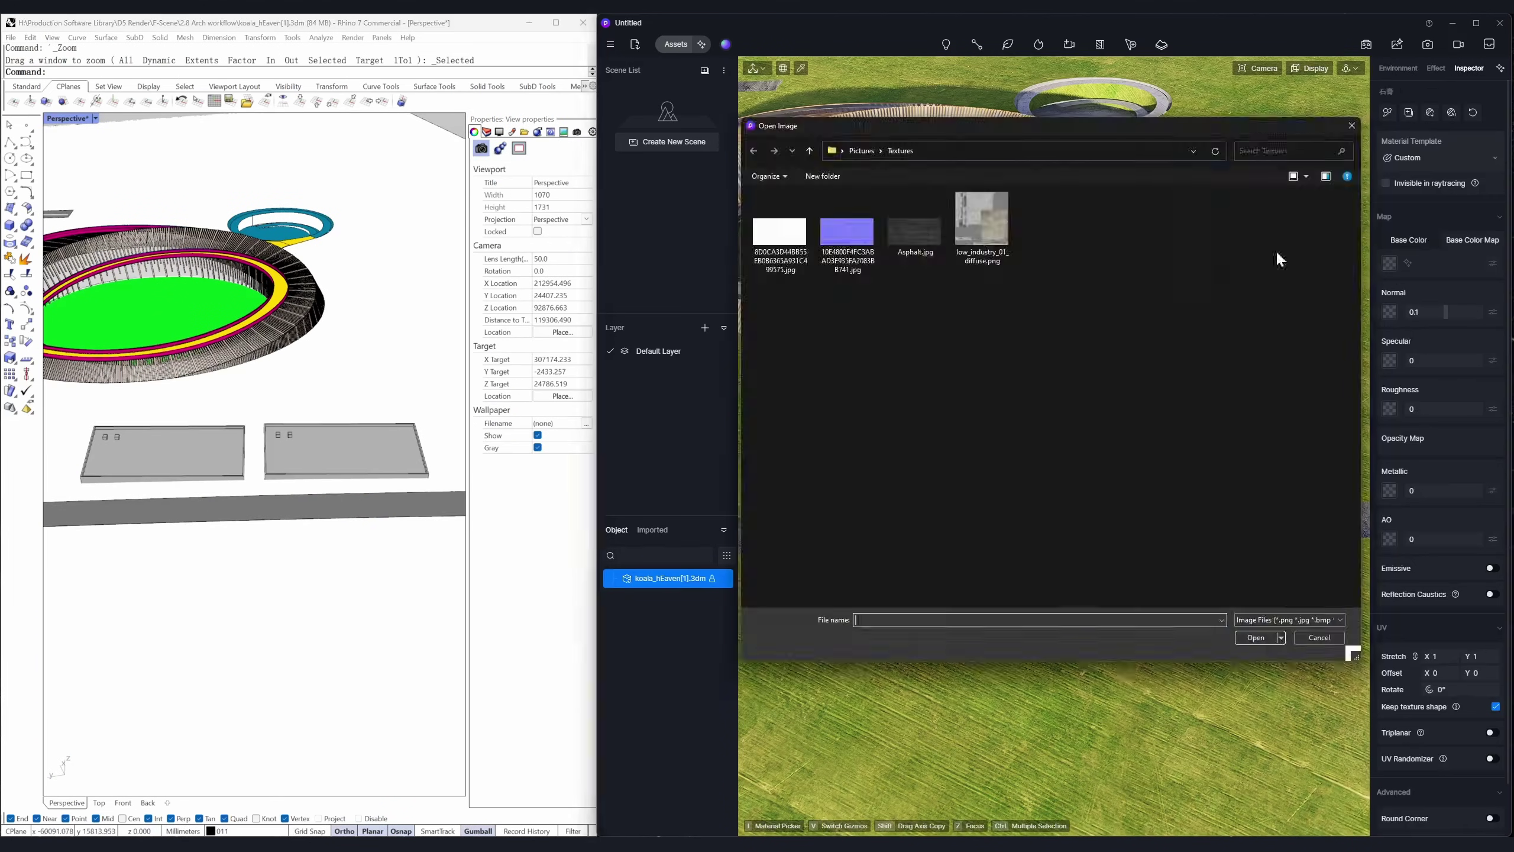
In D5 Render, fit the flat-roofed blocks' texture with UV stretch 0.9, offset X 0.95 and Y 0.33, and rotation 270°.
{"action": "left_click", "coordinate": [1455, 690]}
{"action": "left_click_drag", "start_coordinate": [1449, 656], "coordinate": [1455, 673]}
{"action": "type", "text": "270"}
{"action": "key", "text": "Return"}
{"action": "left_click_drag", "start_coordinate": [1477, 673], "coordinate": [1449, 659]}
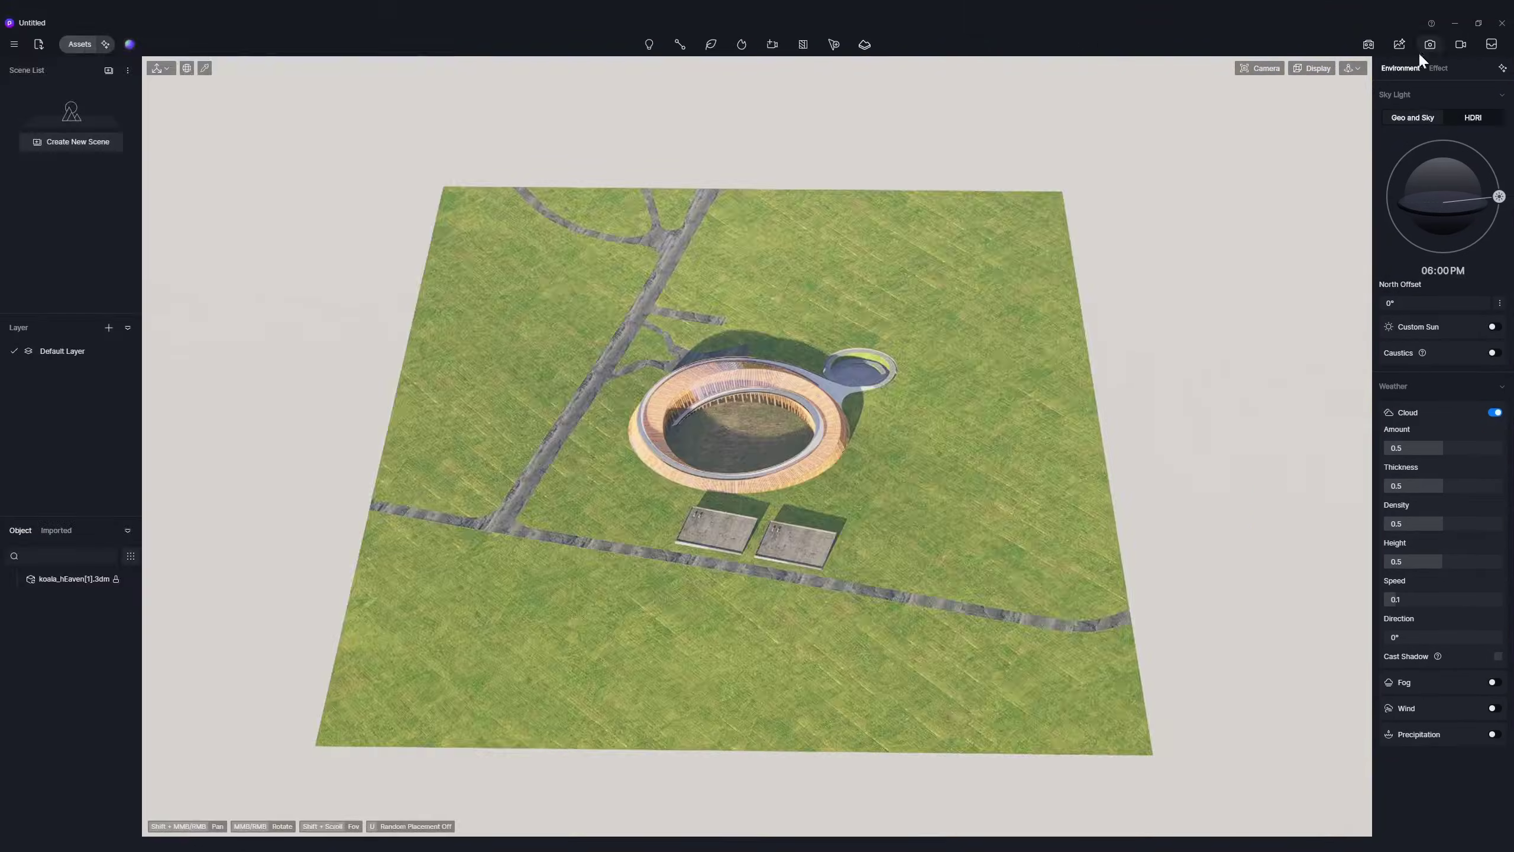
Place the local models Buildings 27 behind the stadium and several Buildings 36 along the lawn's far edge.
{"action": "left_click", "coordinate": [59, 49]}
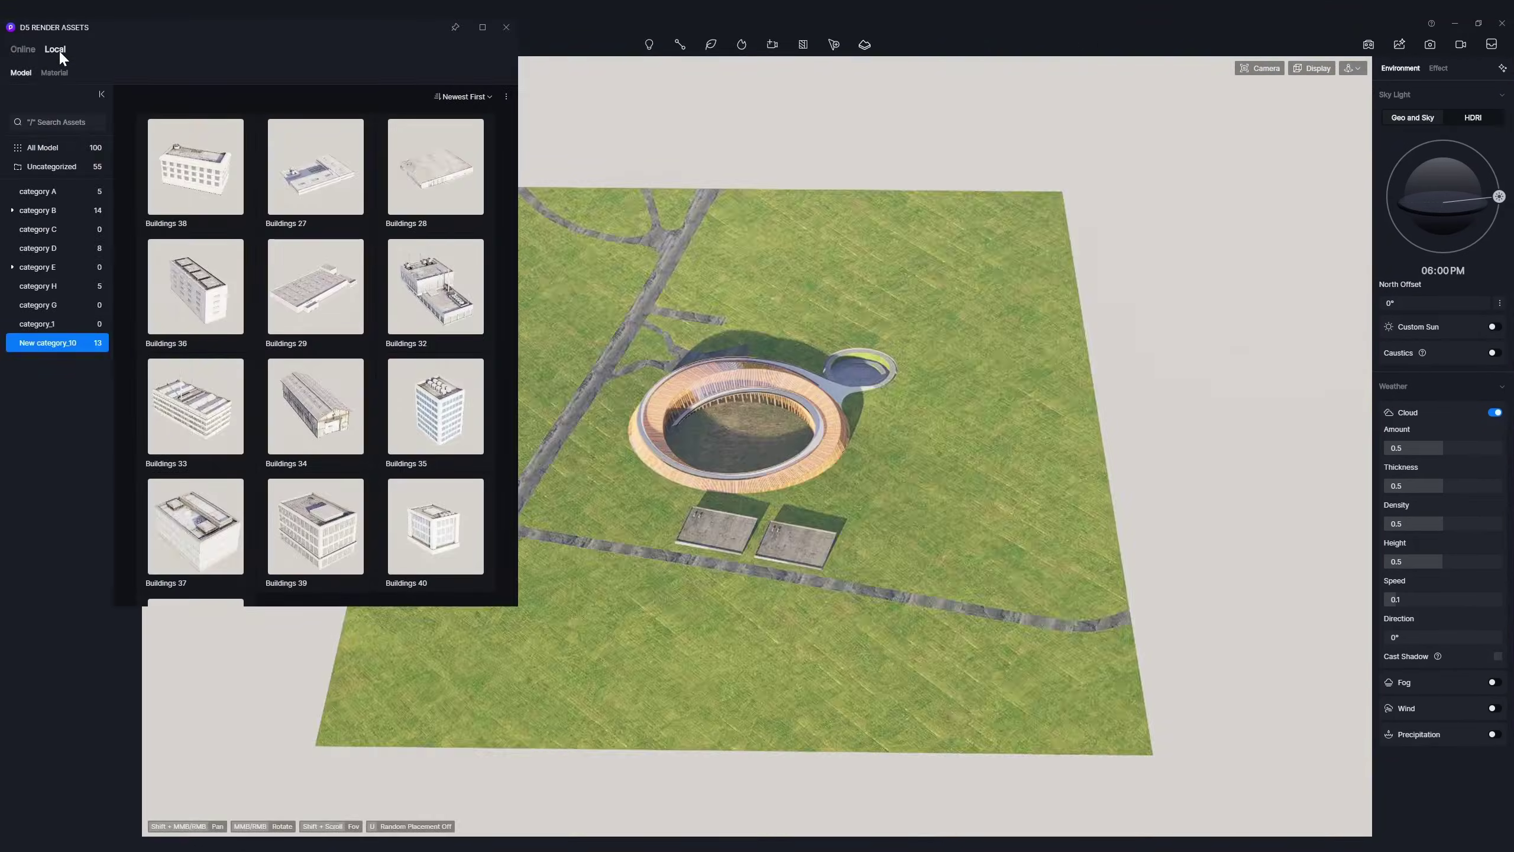
{"action": "left_click_drag", "start_coordinate": [316, 167], "coordinate": [775, 272]}
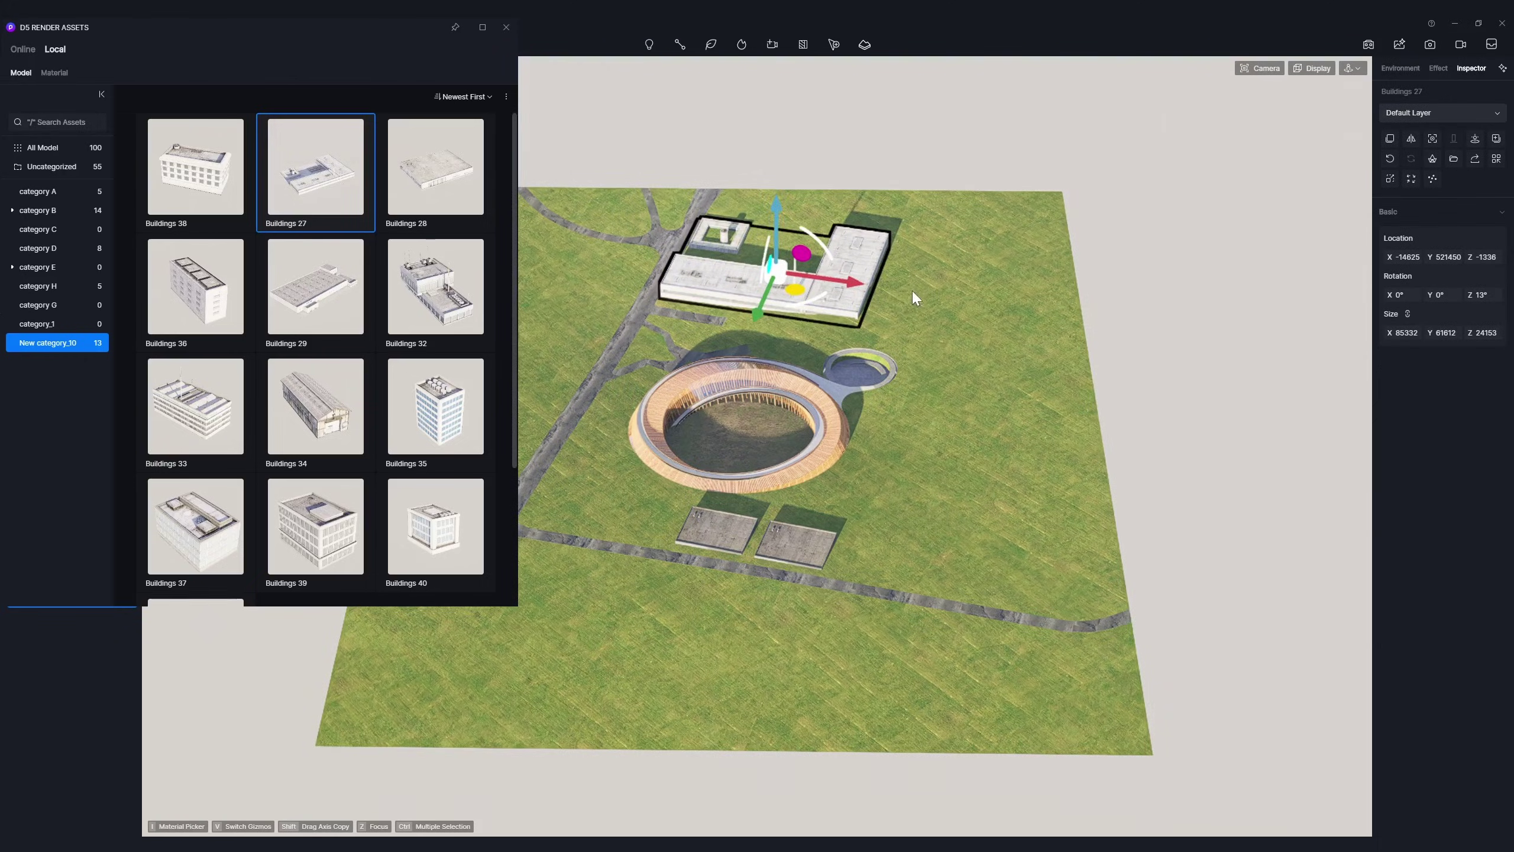
{"action": "left_click_drag", "start_coordinate": [196, 287], "coordinate": [744, 152]}
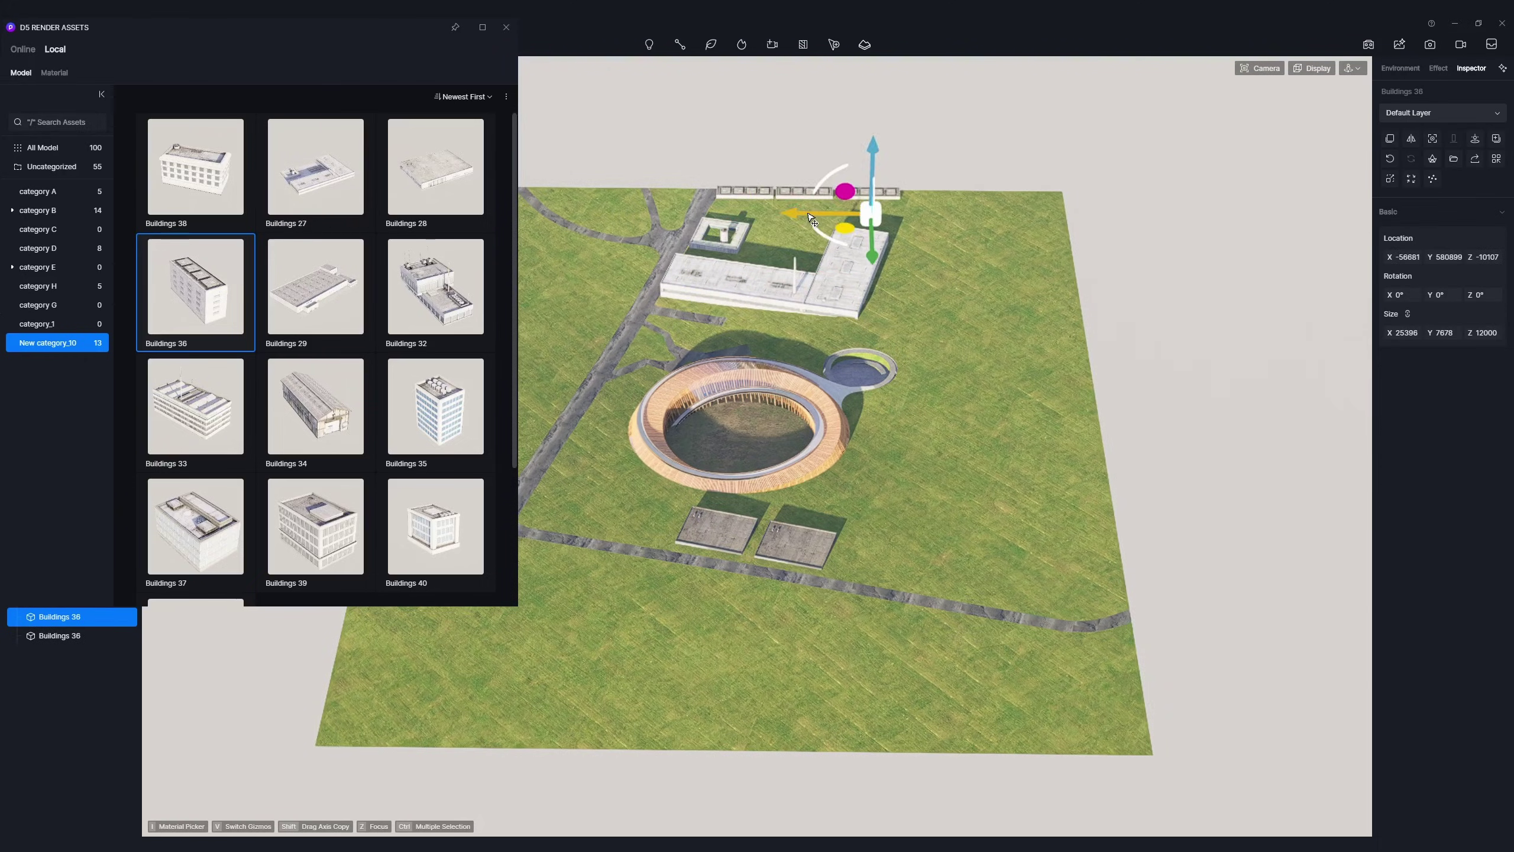
{"action": "left_click_drag", "start_coordinate": [873, 151], "coordinate": [873, 140]}
{"action": "left_click", "coordinate": [972, 156]}
Place copies of Buildings 36, rotated 285° about Z, in rows between the stadium and the lawn's side edge.
{"action": "left_click", "coordinate": [884, 495]}
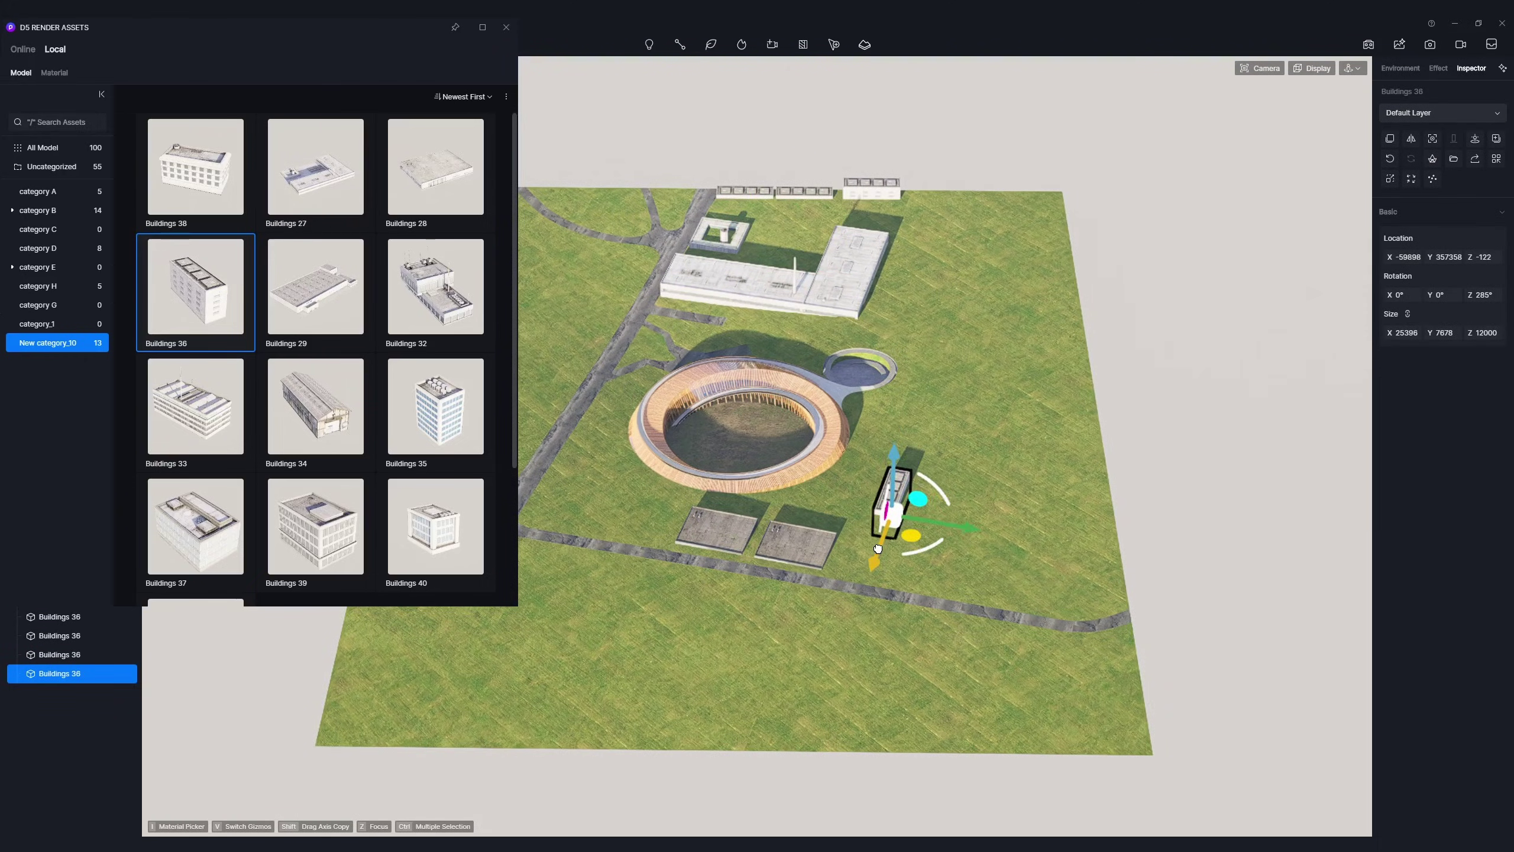
{"action": "left_click_drag", "start_coordinate": [930, 488], "coordinate": [962, 512], "text": "shift"}
{"action": "left_click", "coordinate": [1013, 513]}
Place the local model Buildings 32 behind the rows of Buildings 36 and adjust its placement.
{"action": "left_click", "coordinate": [436, 286]}
{"action": "left_click", "coordinate": [1012, 391]}
{"action": "left_click_drag", "start_coordinate": [1055, 364], "coordinate": [956, 422]}
{"action": "left_click", "coordinate": [1028, 370]}
Place the local model Buildings 39 at the lawn's side edge, near the end of the front road.
{"action": "left_click", "coordinate": [316, 525]}
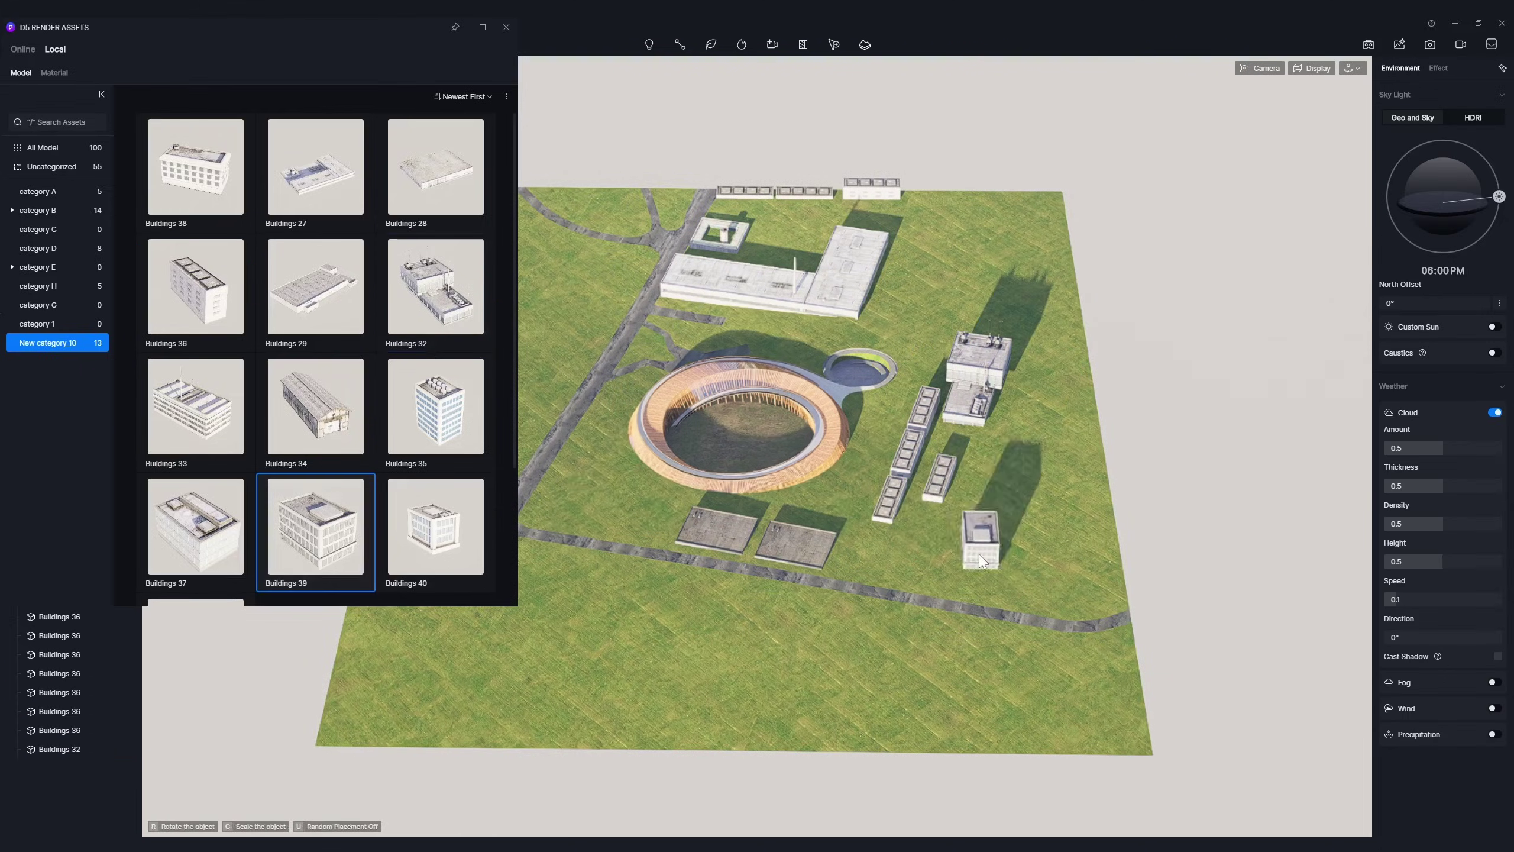
{"action": "left_click", "coordinate": [1097, 566]}
{"action": "key", "text": "Escape"}
Place Buildings 29, 33, 35 and 37 one in front of another just outside the lawn's side edge.
{"action": "left_click", "coordinate": [316, 286]}
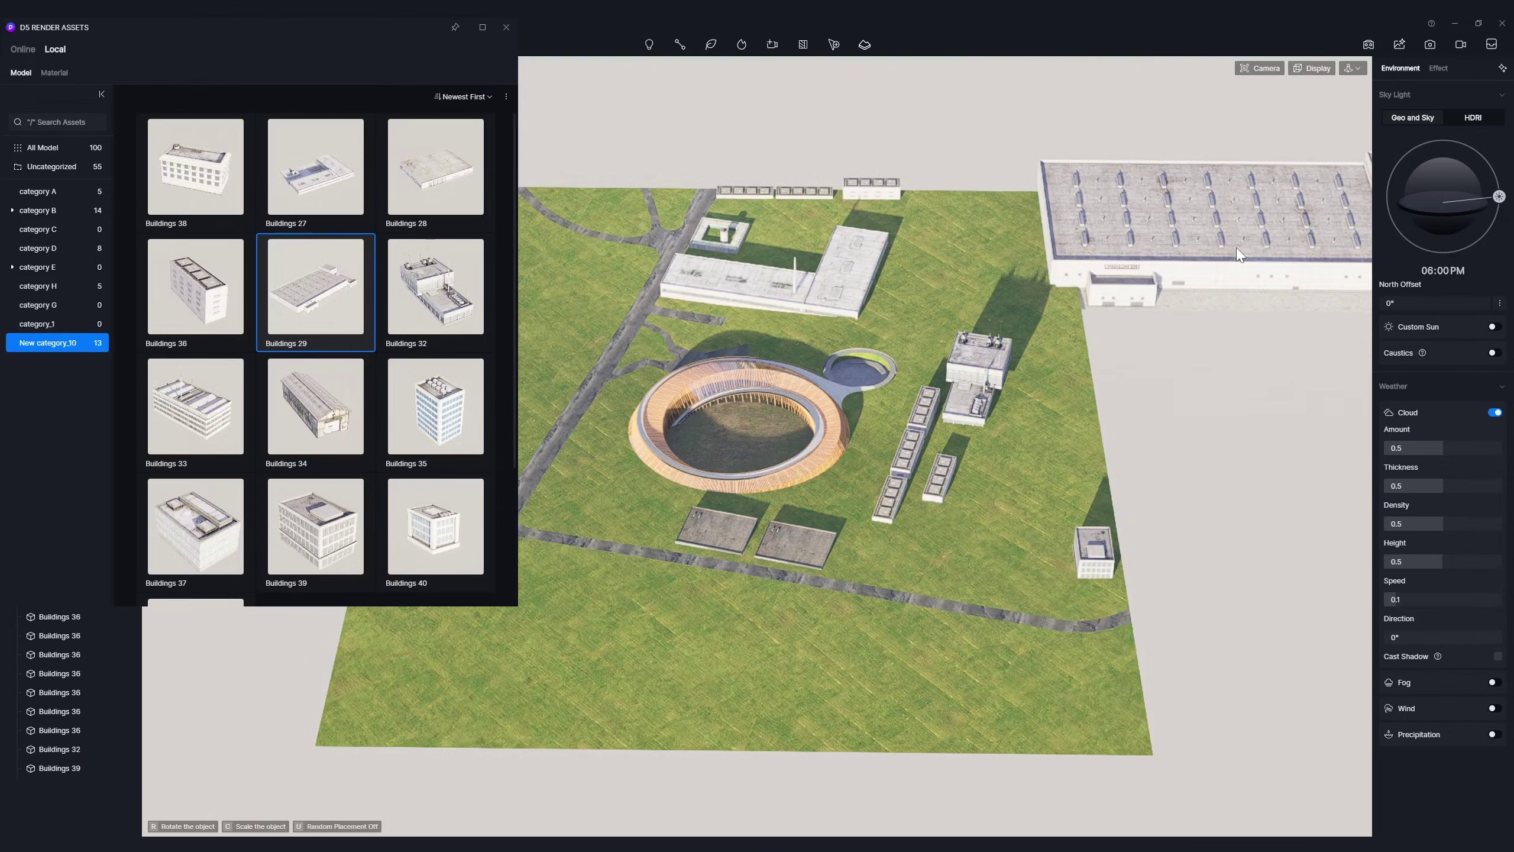
{"action": "left_click", "coordinate": [1223, 259]}
{"action": "left_click", "coordinate": [197, 411]}
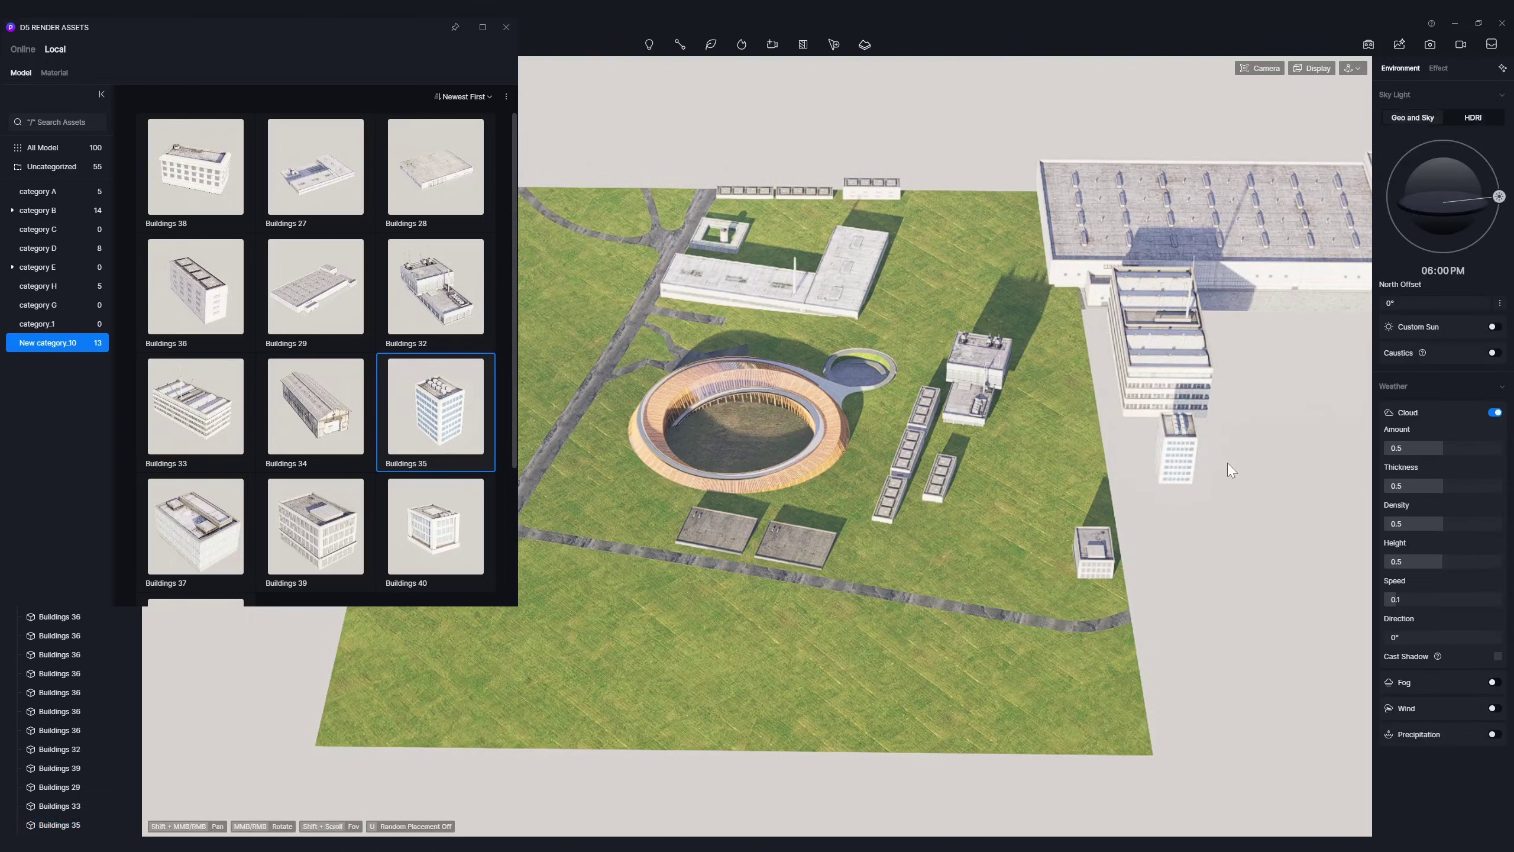
{"action": "left_click", "coordinate": [1178, 527]}
{"action": "key", "text": "Escape"}
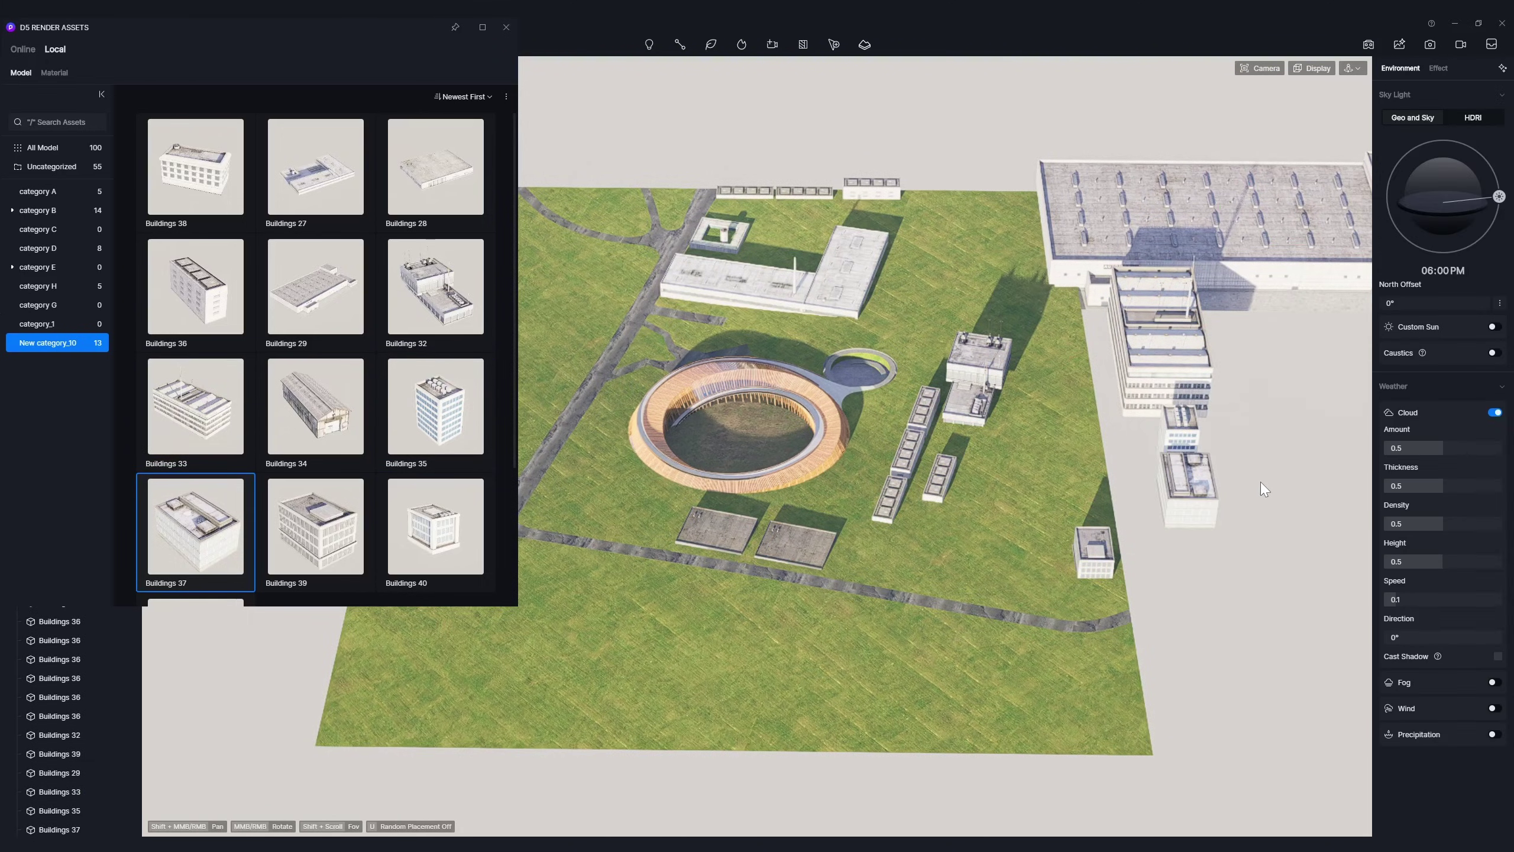
Extend the line of buildings outside the lawn towards the front with Buildings 41, rotated 90°, and Buildings 40.
{"action": "scroll", "coordinate": [383, 464], "scroll_direction": "down", "scroll_amount": 2}
{"action": "left_click", "coordinate": [195, 540]}
{"action": "left_click", "coordinate": [1196, 537]}
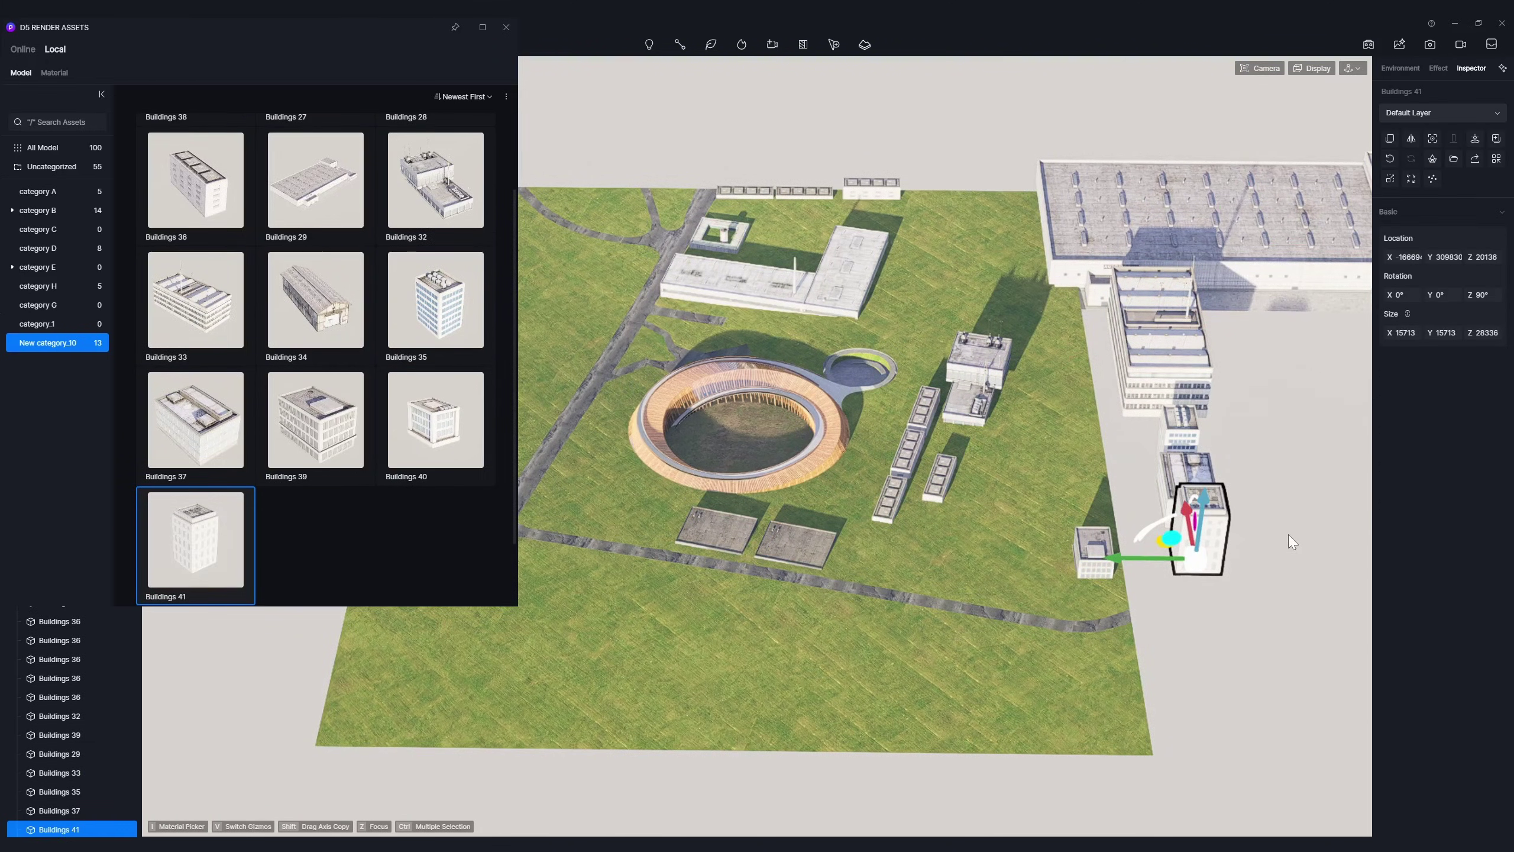
{"action": "scroll", "coordinate": [358, 418], "scroll_direction": "down", "scroll_amount": 1}
{"action": "left_click", "coordinate": [436, 387]}
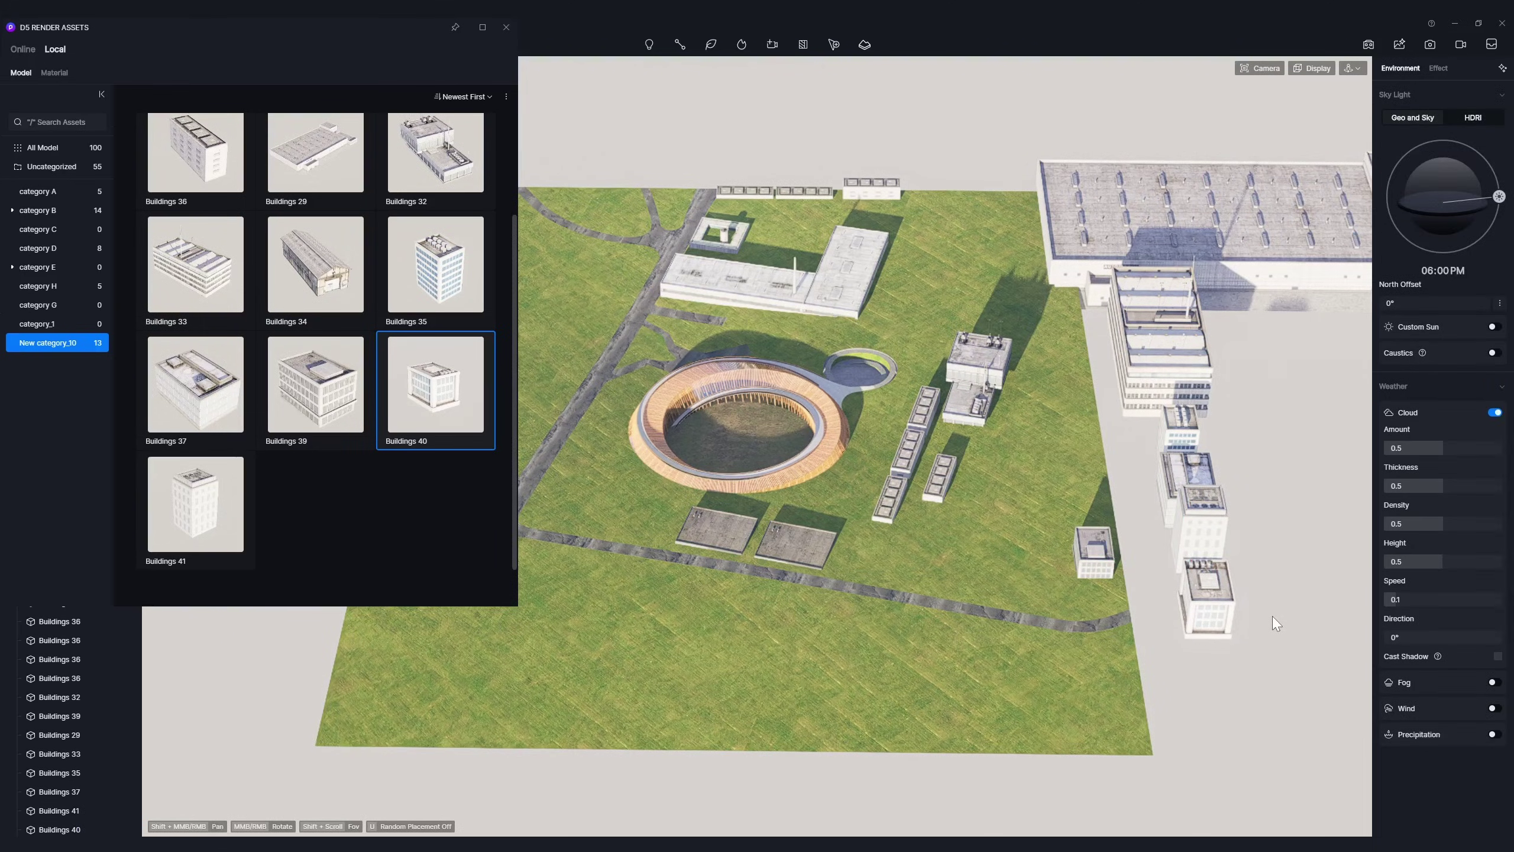
Place two Buildings 29 models side by side along the lawn's far edge, behind the curved paths.
{"action": "scroll", "coordinate": [322, 334], "scroll_direction": "up", "scroll_amount": 3}
{"action": "left_click", "coordinate": [315, 294]}
{"action": "left_click", "coordinate": [600, 156]}
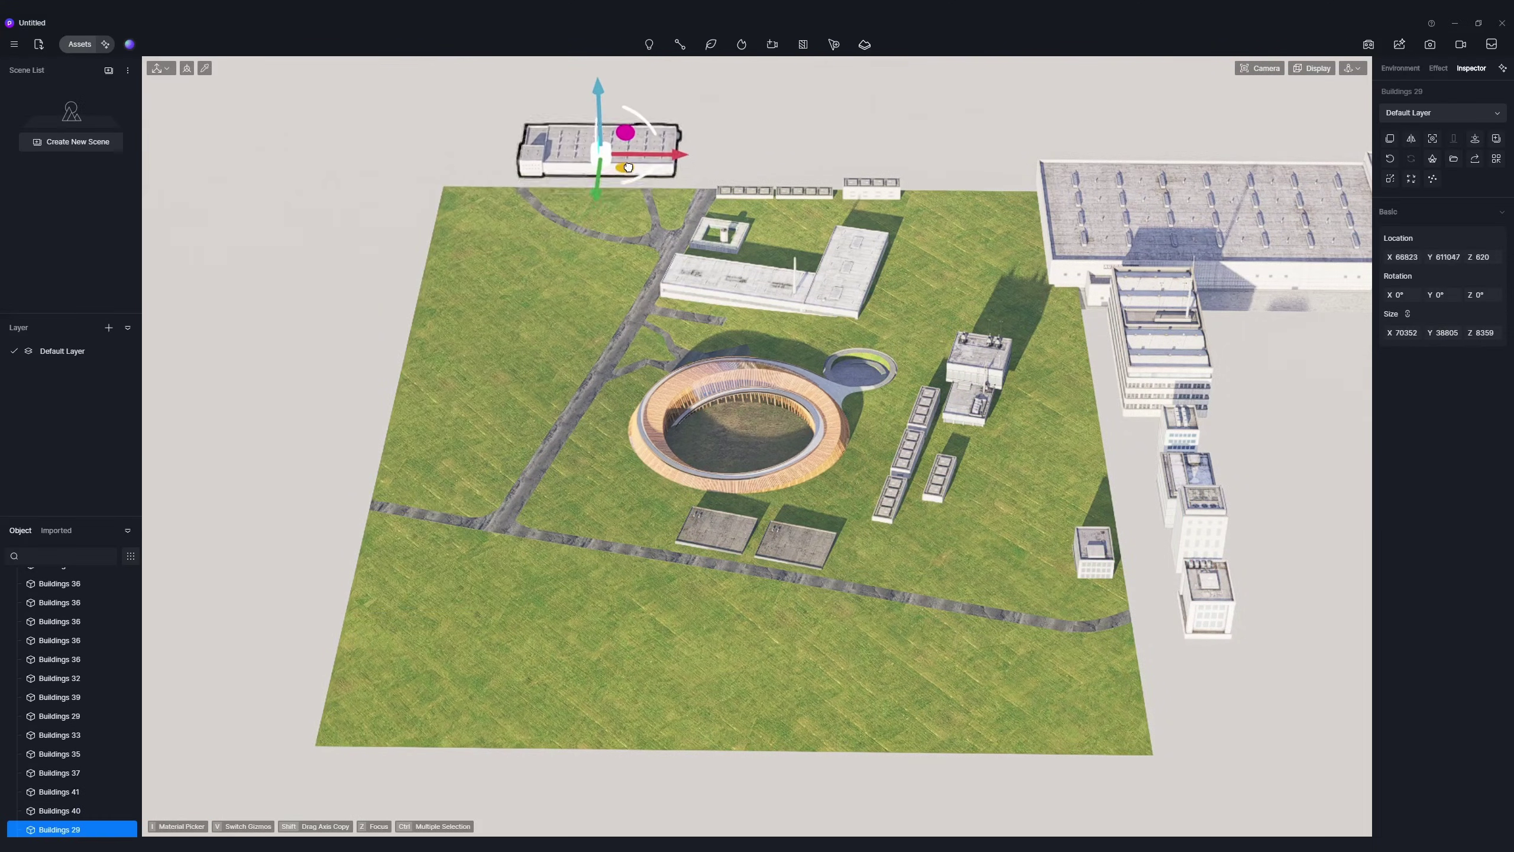
{"action": "left_click_drag", "start_coordinate": [480, 200], "coordinate": [491, 201], "text": "shift"}
Place the local model Buildings 34 on the lawn across the road from the stadium and rotate it at an angle.
{"action": "left_click", "coordinate": [79, 45]}
{"action": "left_click", "coordinate": [315, 294]}
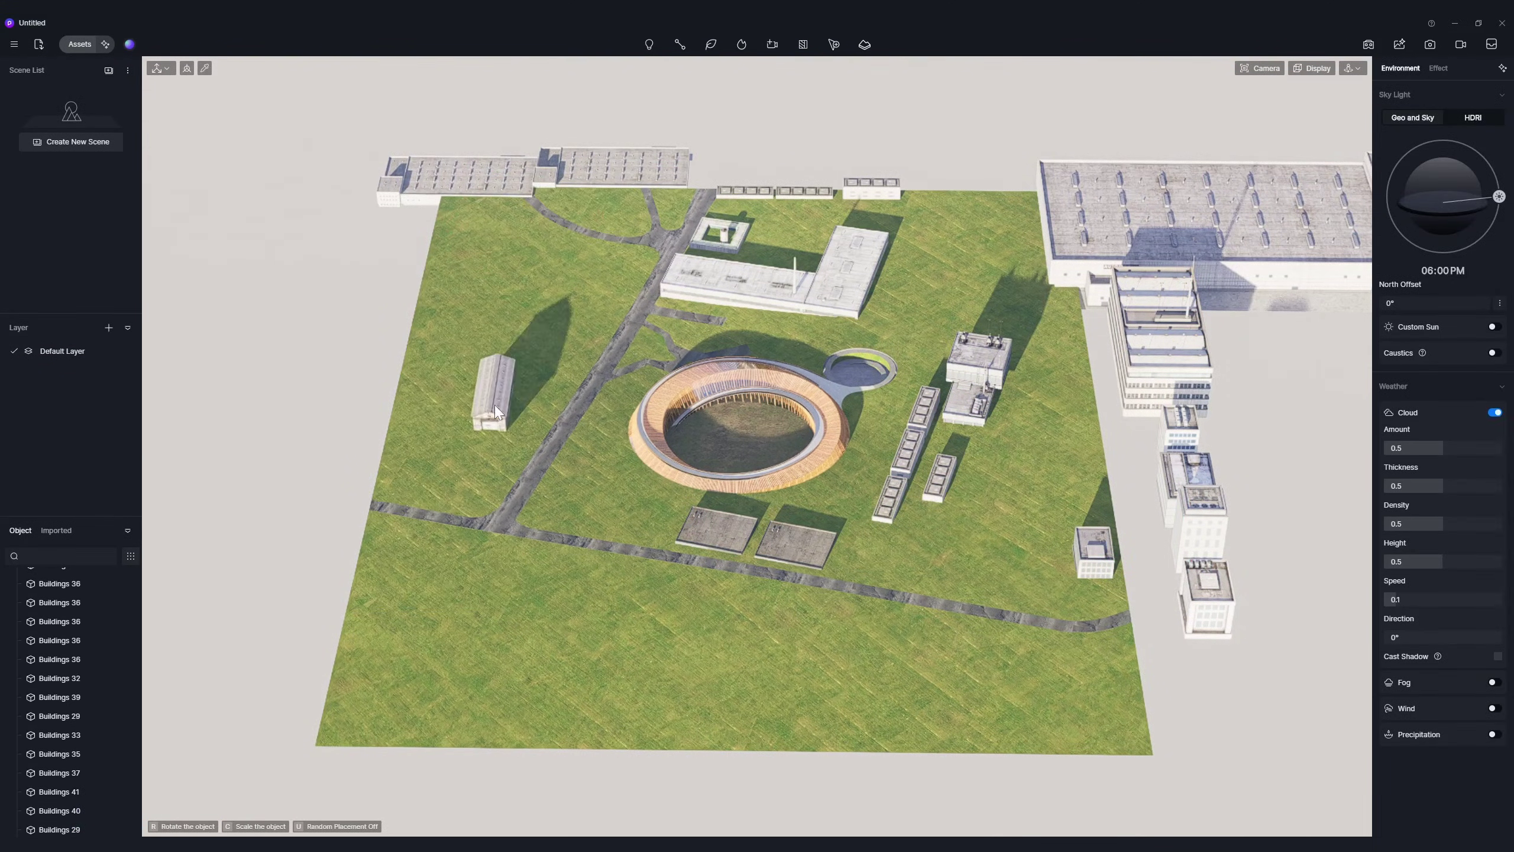
{"action": "left_click", "coordinate": [494, 405]}
{"action": "left_click_drag", "start_coordinate": [547, 395], "coordinate": [559, 406]}
Place the local model Buildings 38 on the lawn behind Buildings 34 and rotate it at an angle.
{"action": "left_click", "coordinate": [79, 45]}
{"action": "left_click", "coordinate": [321, 409]}
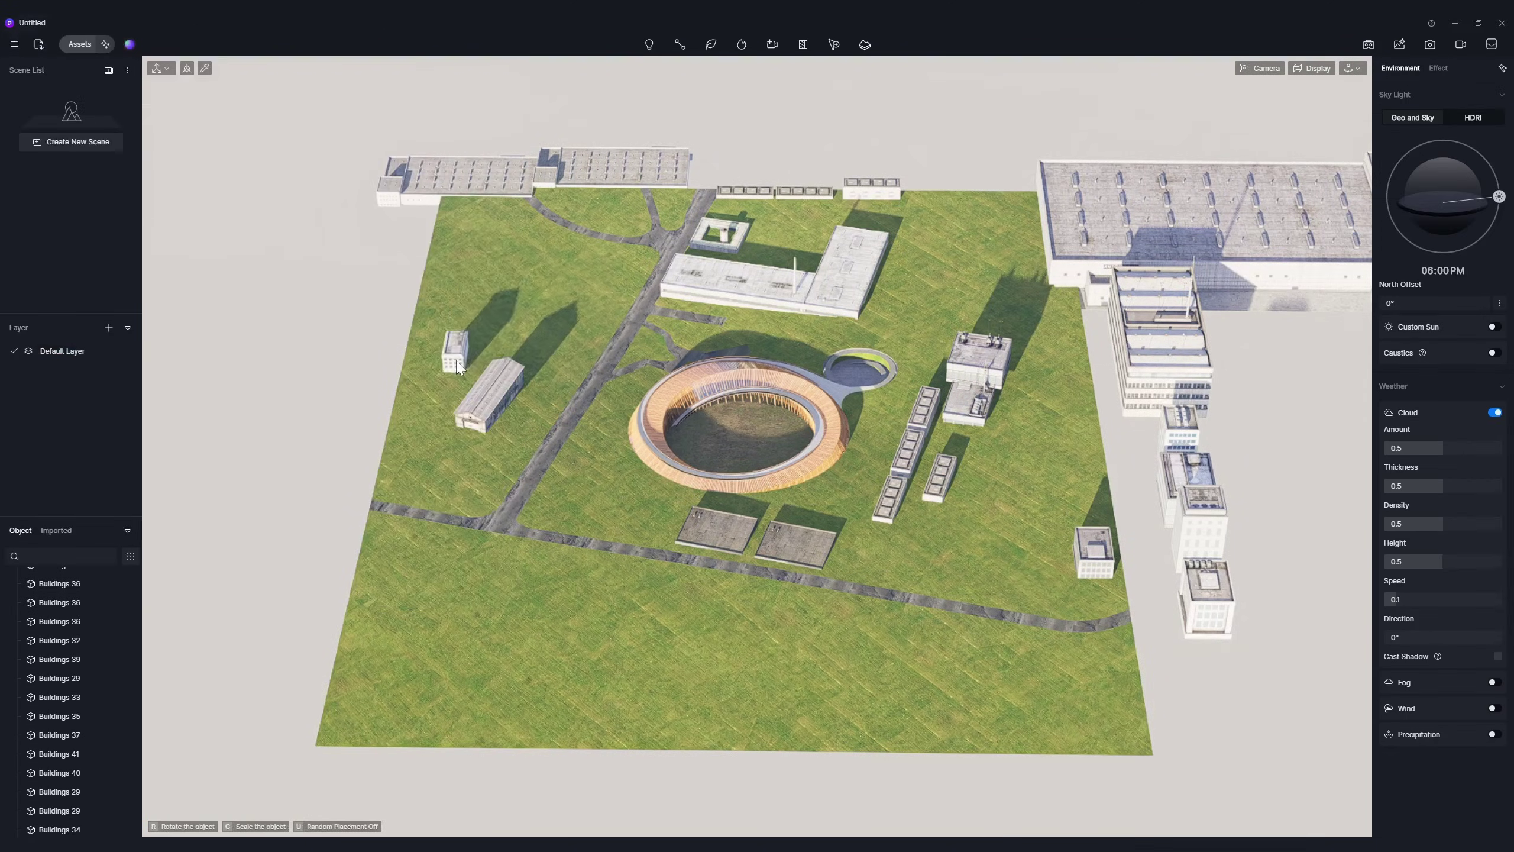
{"action": "left_click", "coordinate": [460, 362]}
{"action": "left_click_drag", "start_coordinate": [519, 353], "coordinate": [539, 302]}
{"action": "left_click", "coordinate": [80, 44]}
{"action": "scroll", "coordinate": [502, 326], "scroll_direction": "down", "scroll_amount": 3}
{"action": "scroll", "coordinate": [502, 326], "scroll_direction": "up", "scroll_amount": 3}
{"action": "left_click", "coordinate": [507, 27]}
Place a copy of Buildings 38 farther back on the lawn, rotated 294° about Z.
{"action": "left_click", "coordinate": [465, 357]}
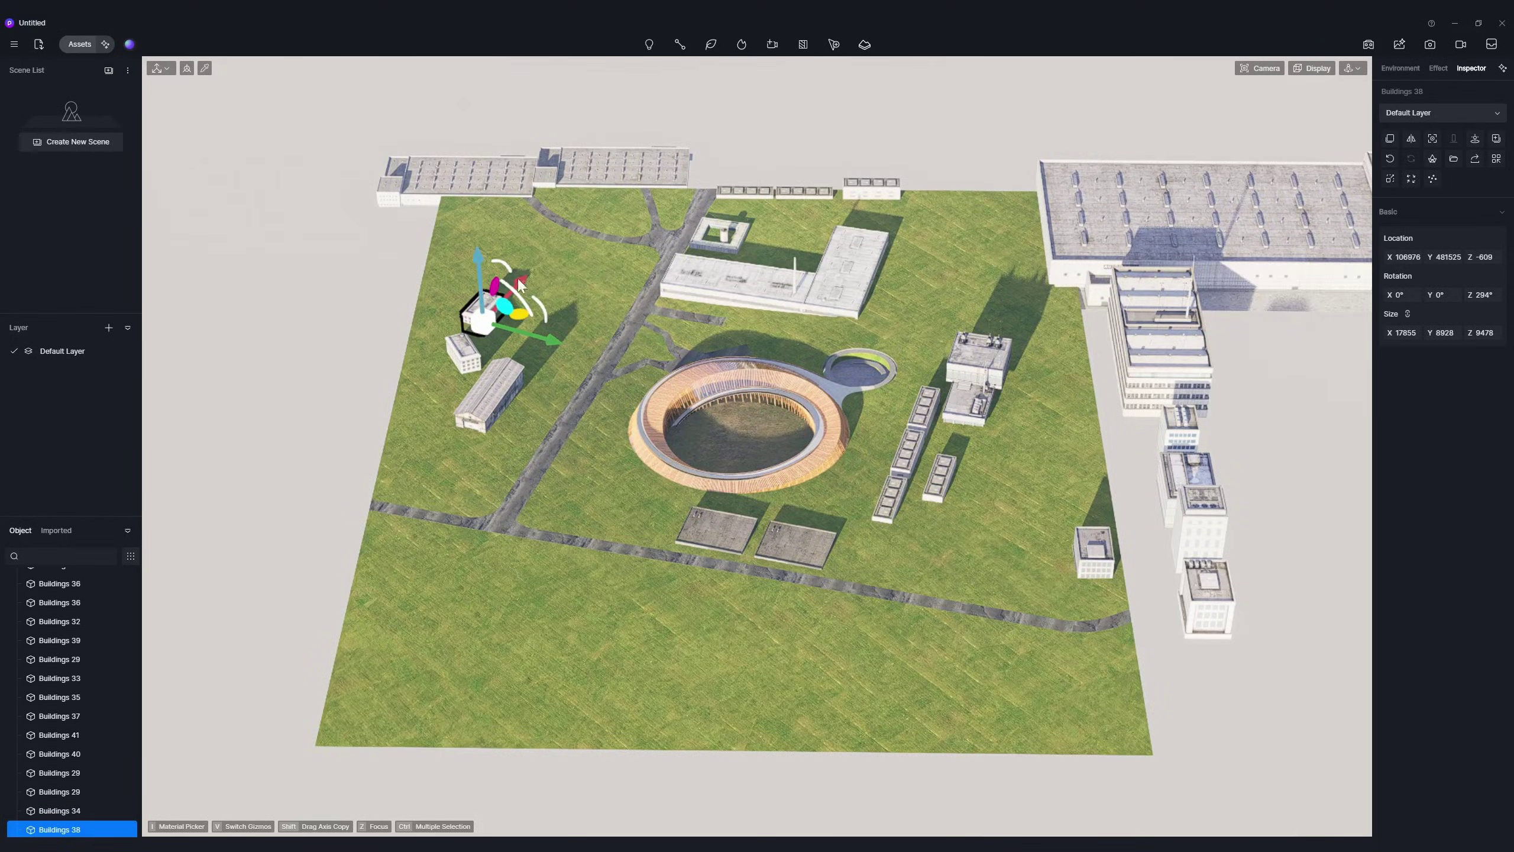
{"action": "left_click", "coordinate": [552, 291]}
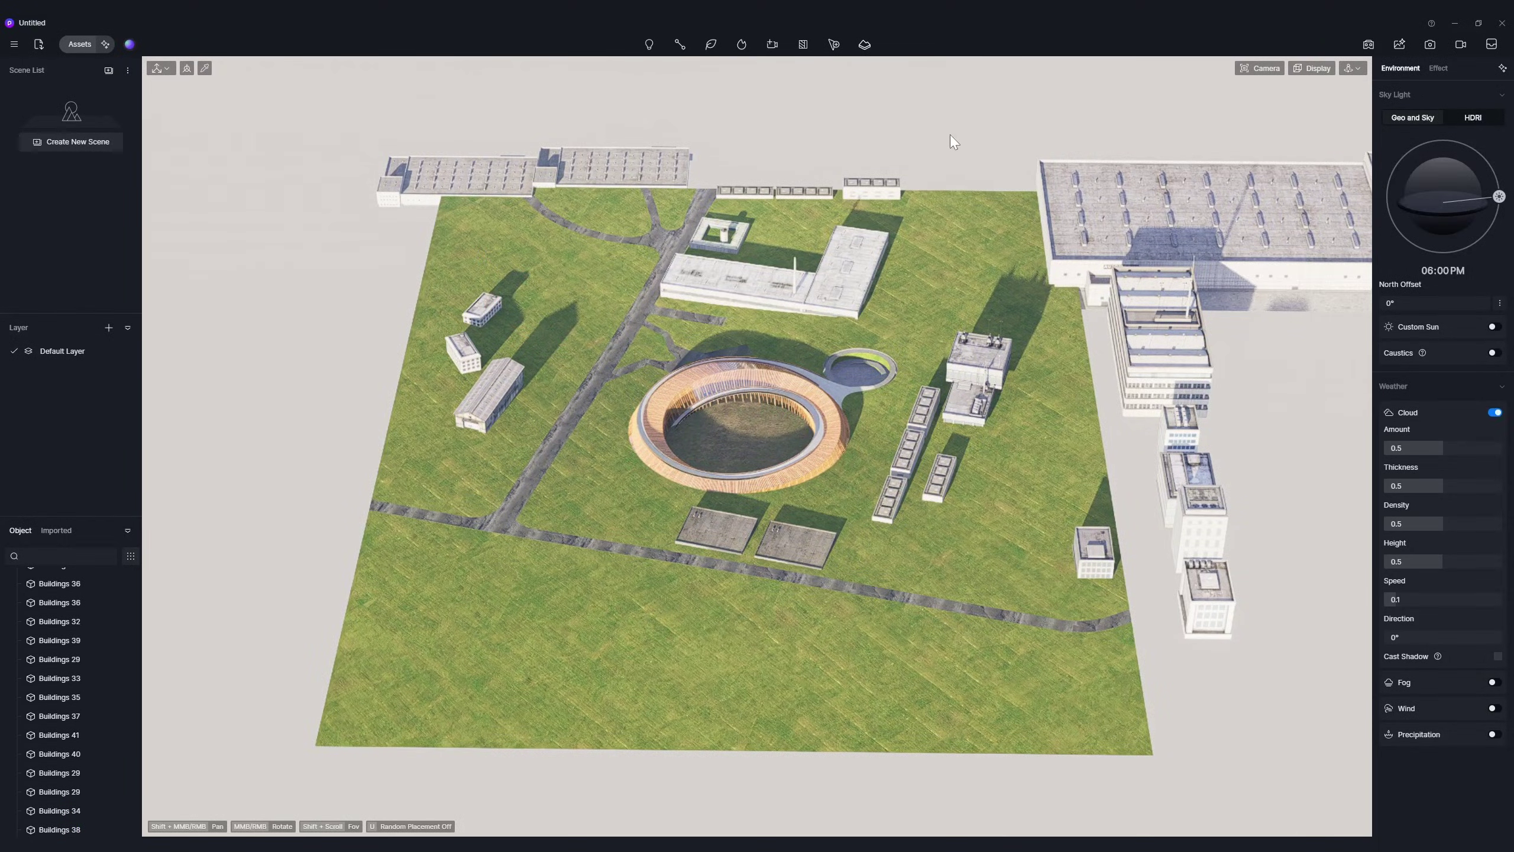
{"action": "middle_click_drag", "start_coordinate": [989, 328], "coordinate": [846, 388]}
{"action": "scroll", "coordinate": [883, 377], "scroll_direction": "down", "scroll_amount": 3}
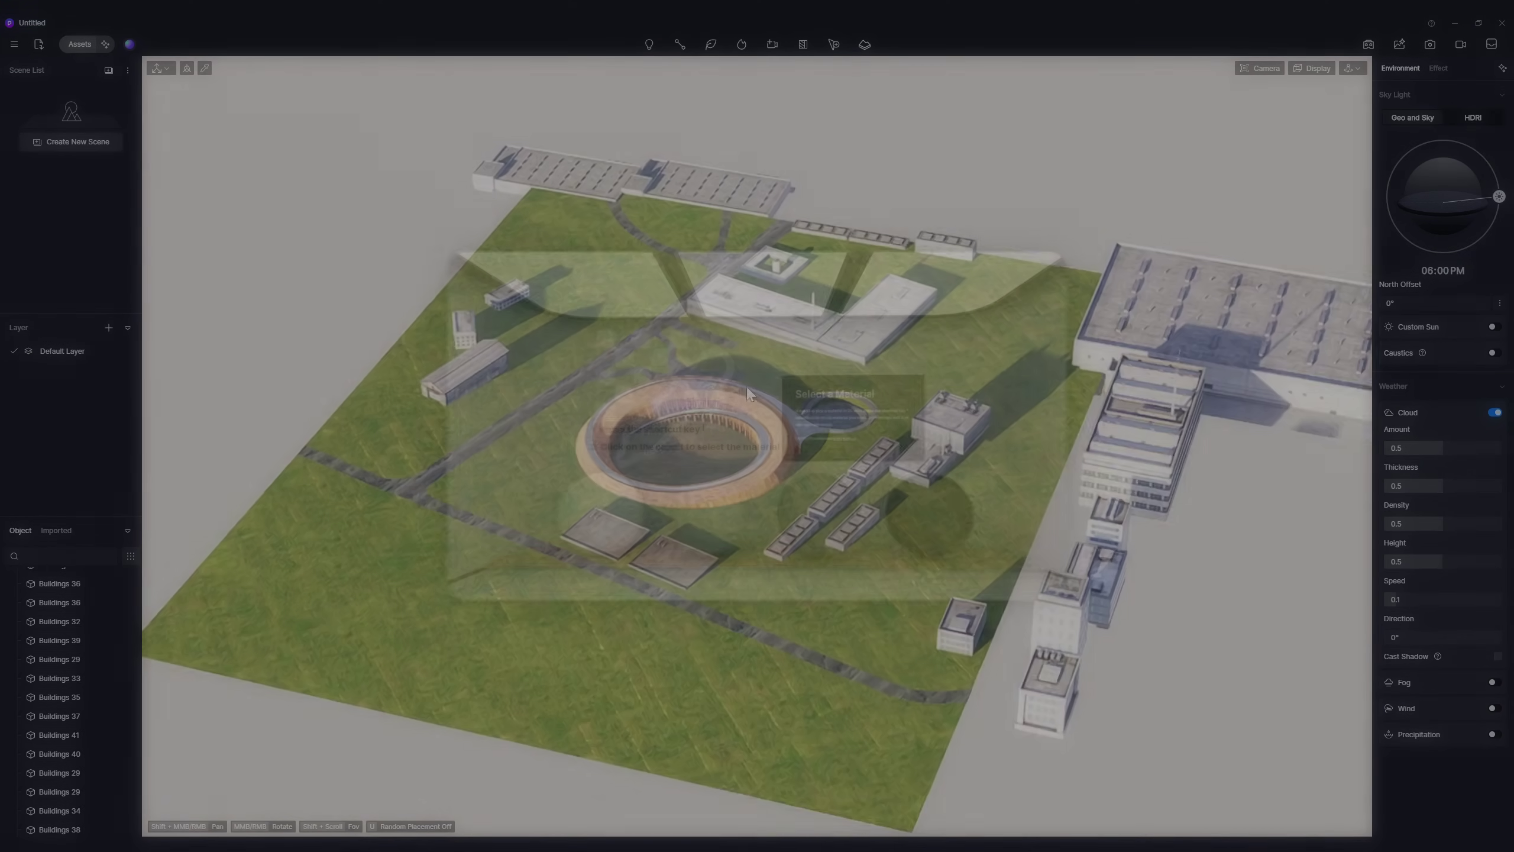